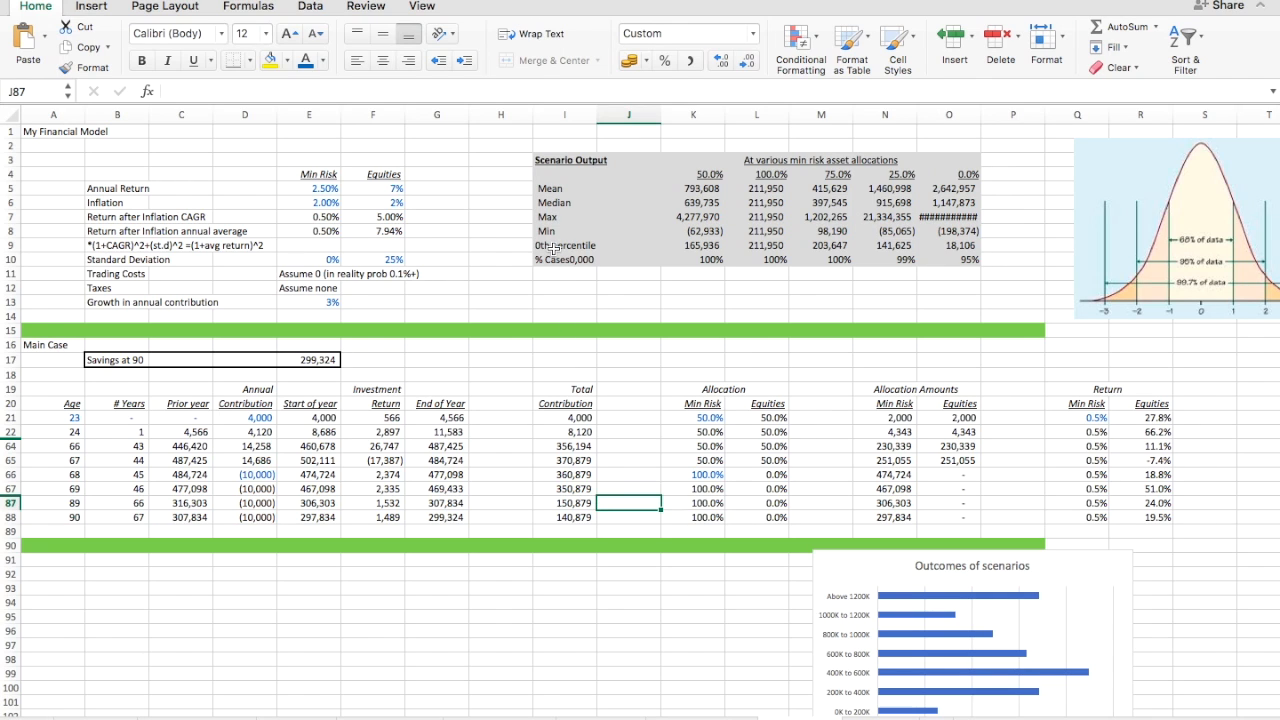
# - Insert a blank row below the 5th percentile row in the scenario statistics, at row 1117
pyautogui.click(553, 248)
pyautogui.click(553, 258)
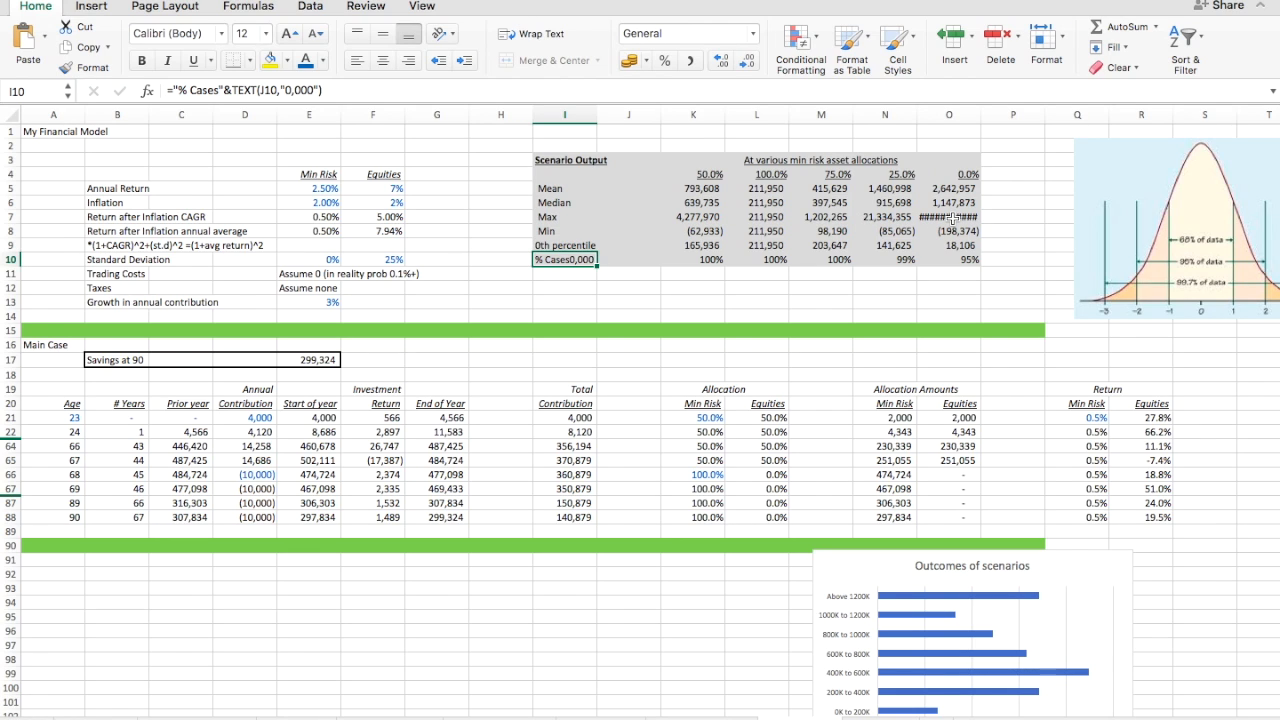
pyautogui.click(878, 219)
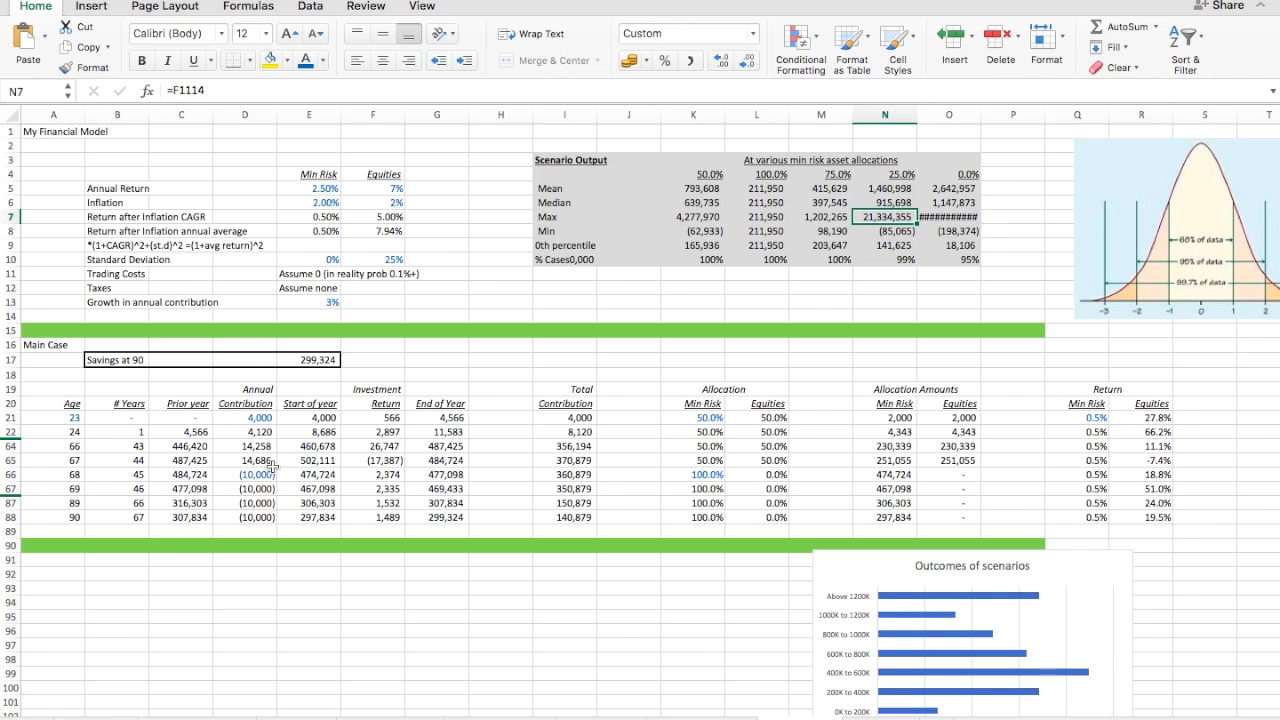
pyautogui.scroll(-2, 211, 477)
pyautogui.scroll(-10, 211, 477)
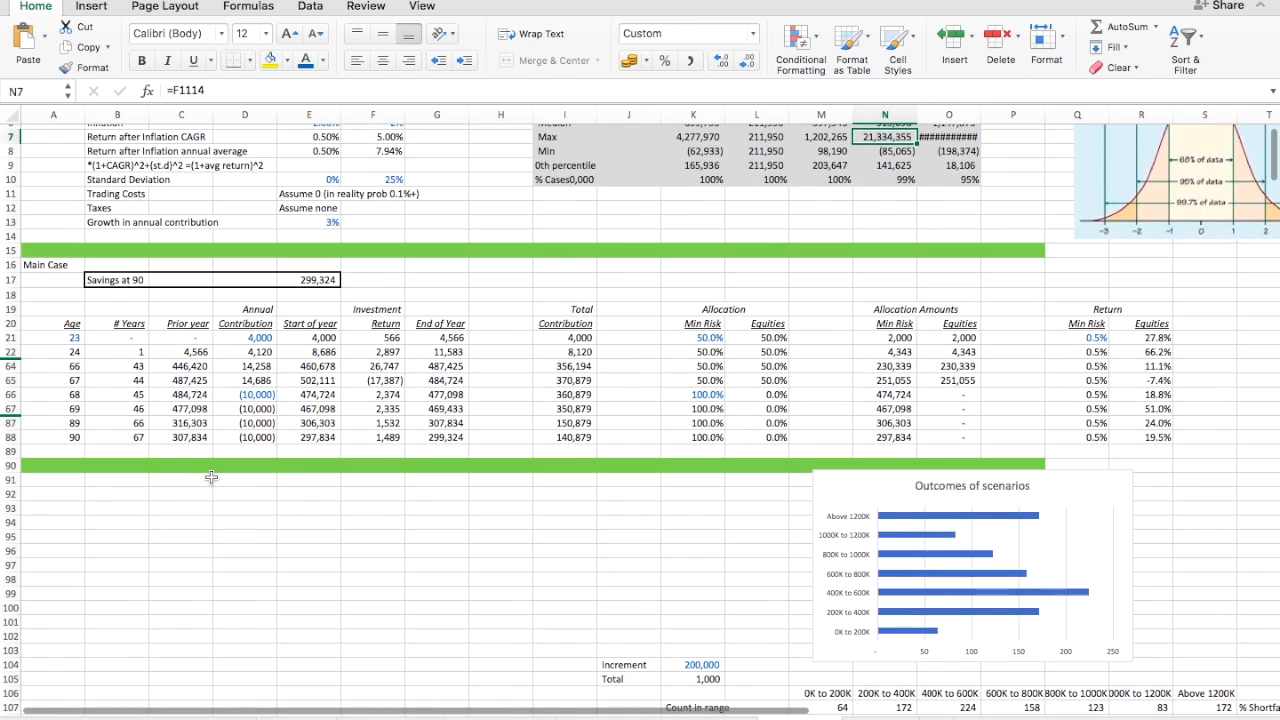
pyautogui.scroll(-2, 211, 477)
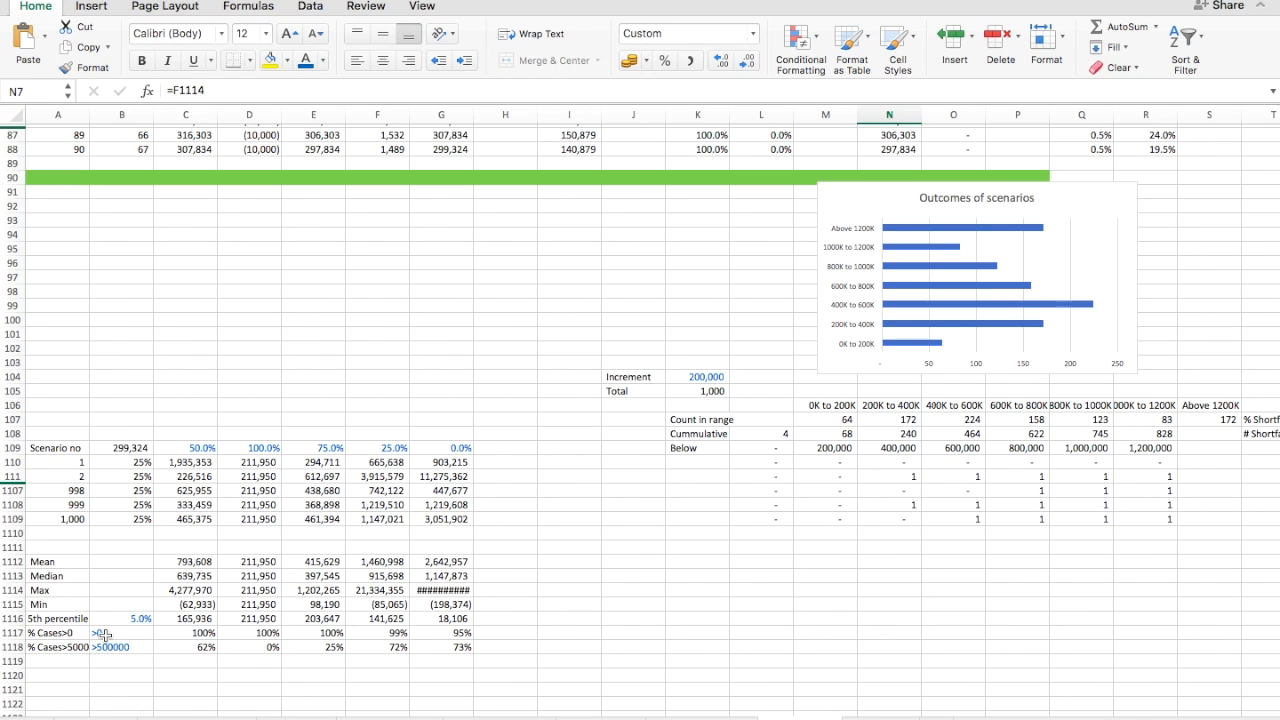
pyautogui.click(64, 633)
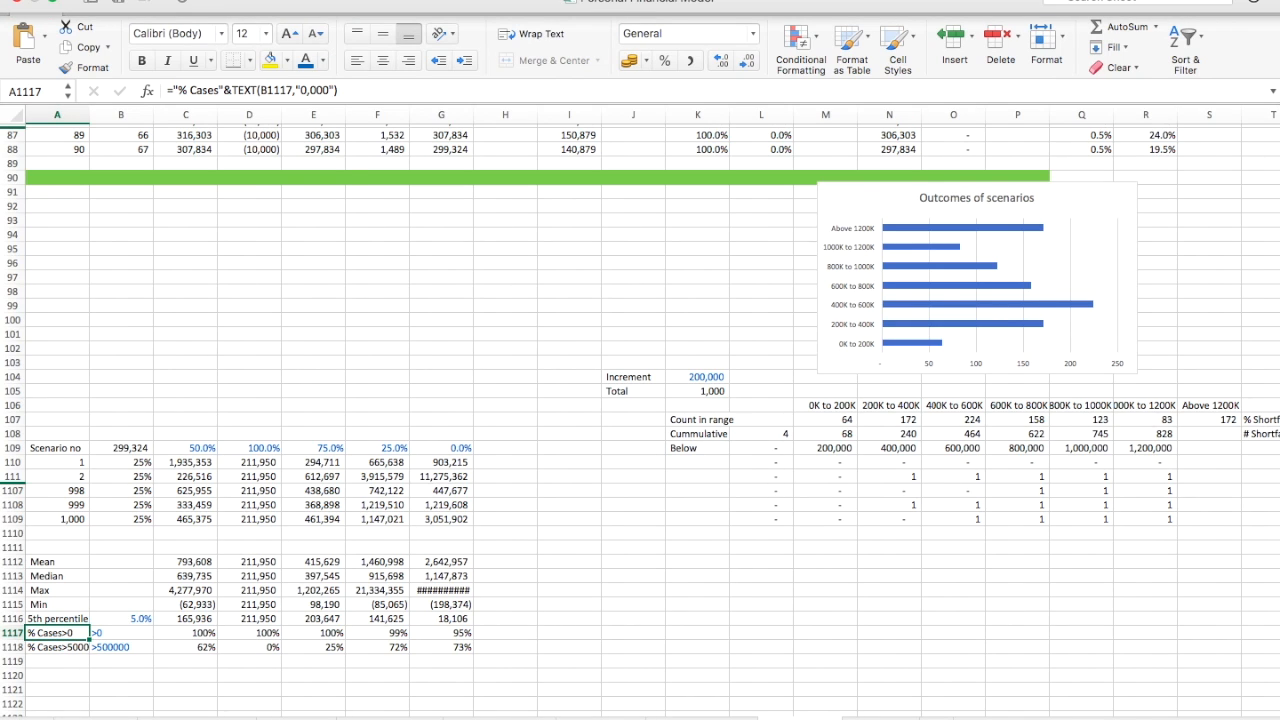
pyautogui.click(232, 0)
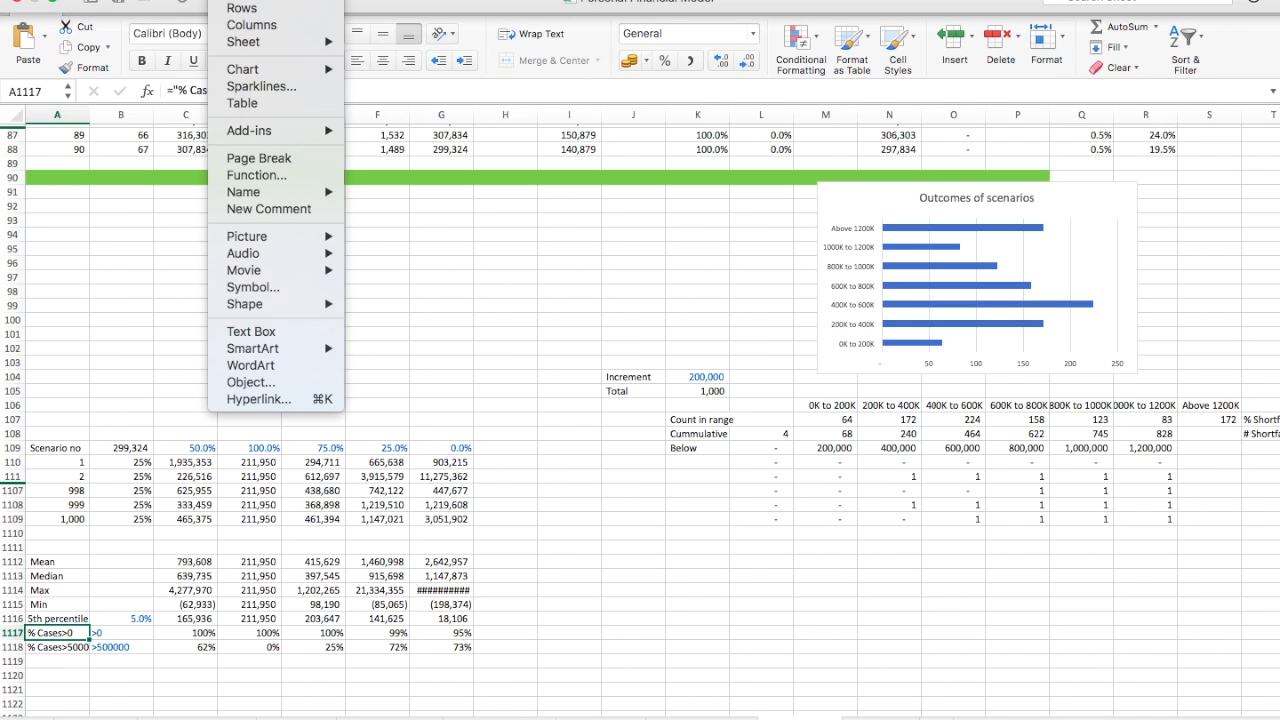
pyautogui.click(243, 10)
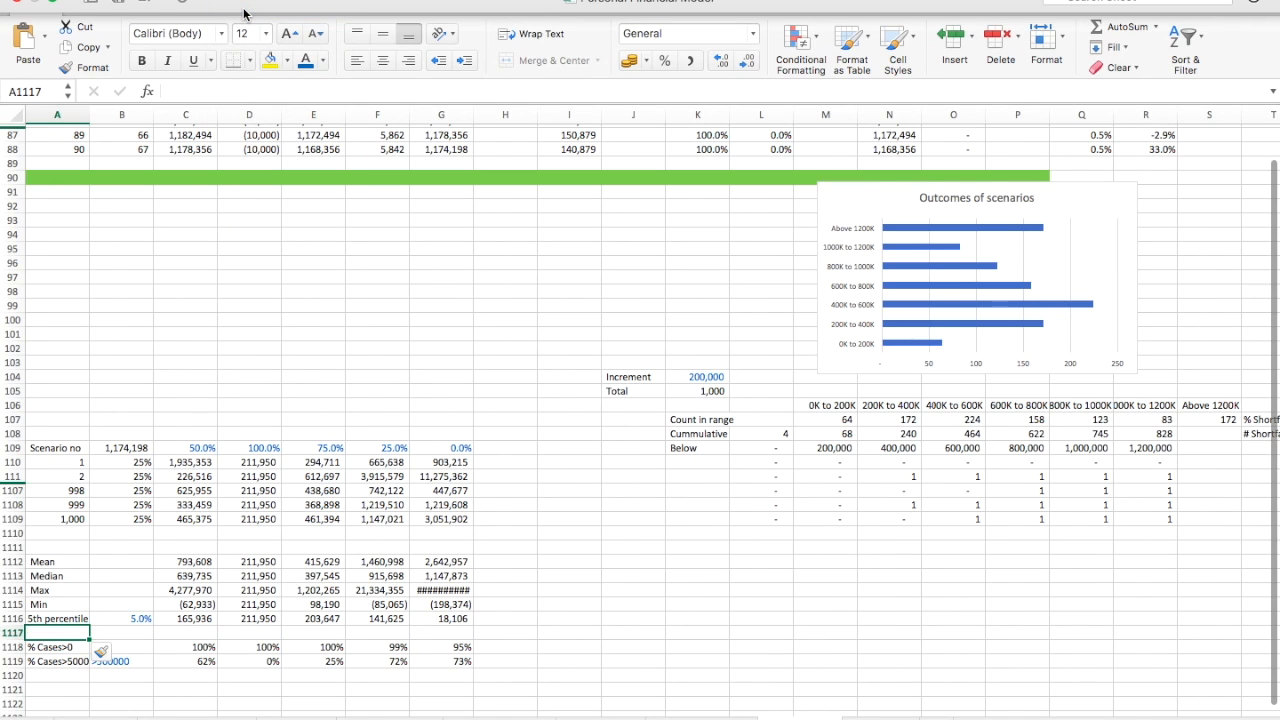
# - Add the prefix "Worst "& in front of the TEXT function in the percentile label formula in A1116
pyautogui.press('Up')
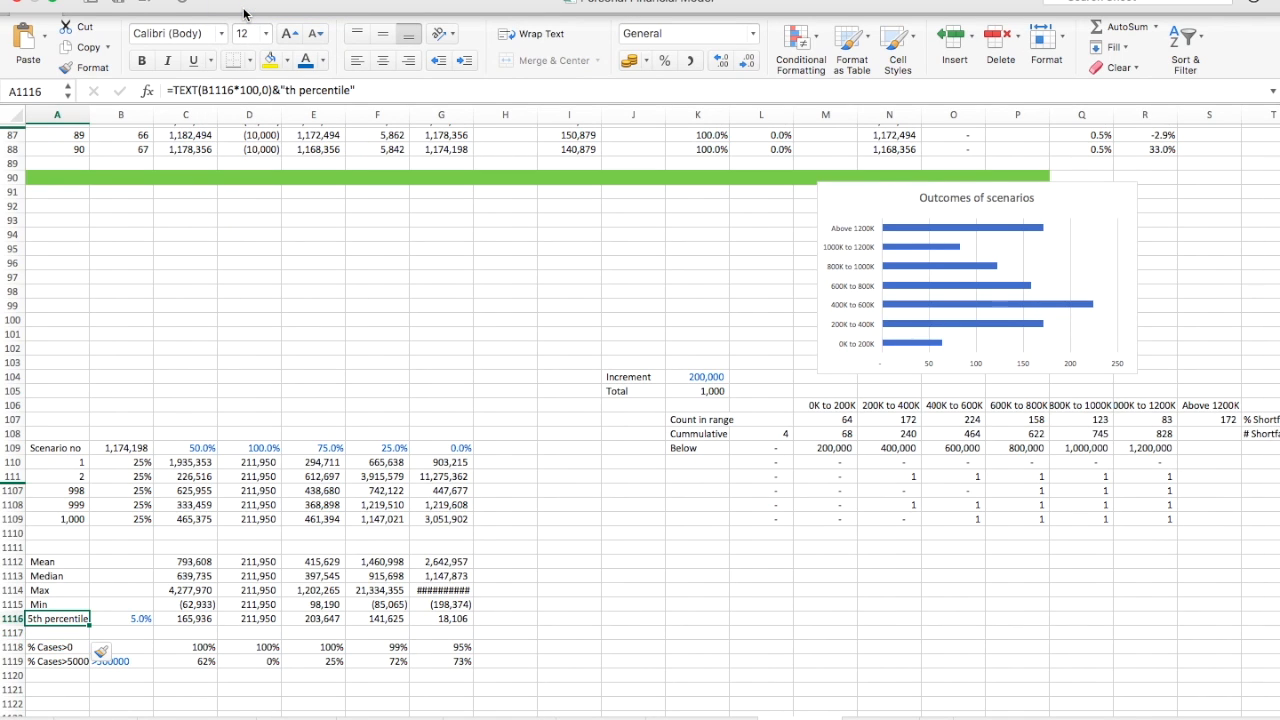
pyautogui.click(170, 90)
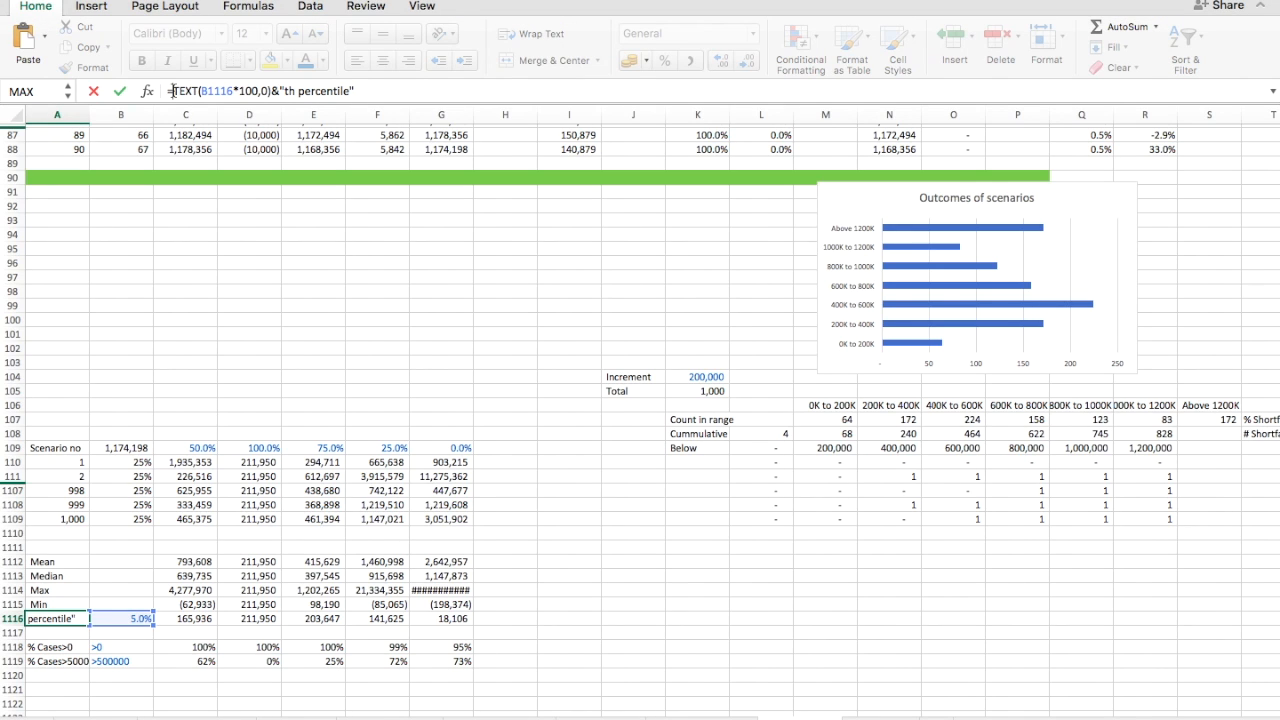
pyautogui.write('"Worst ')
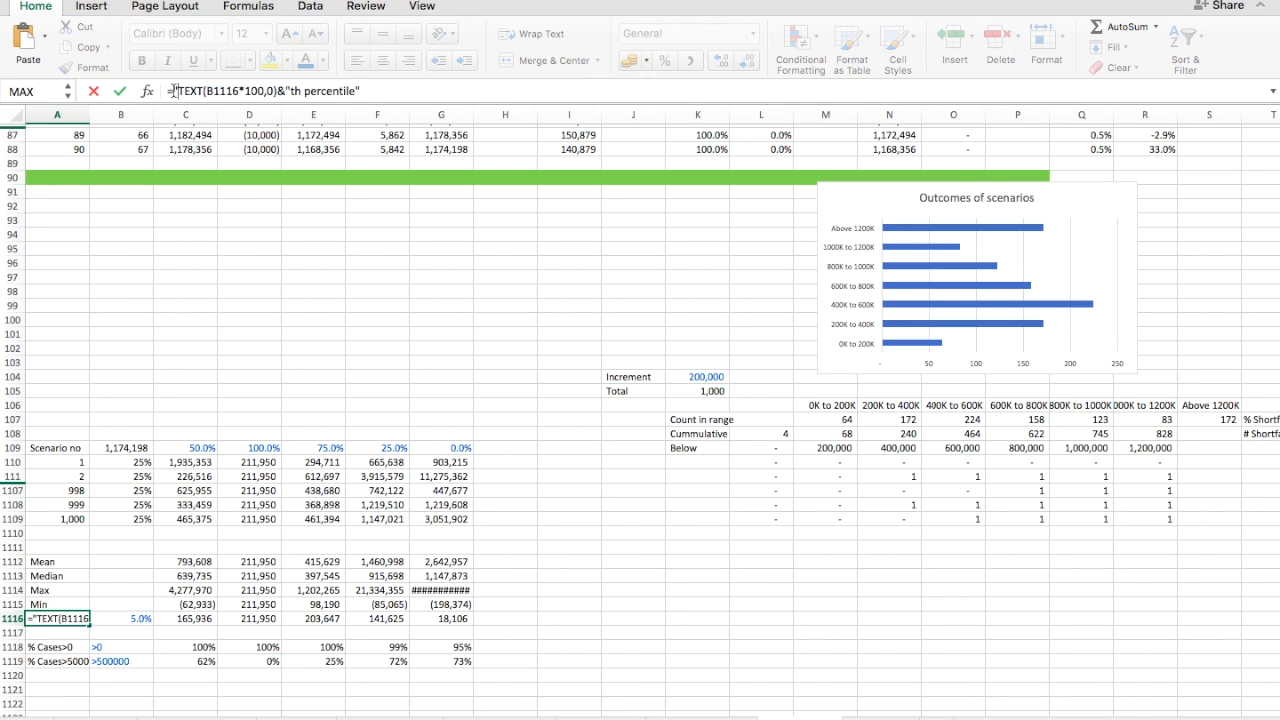
pyautogui.write('"')
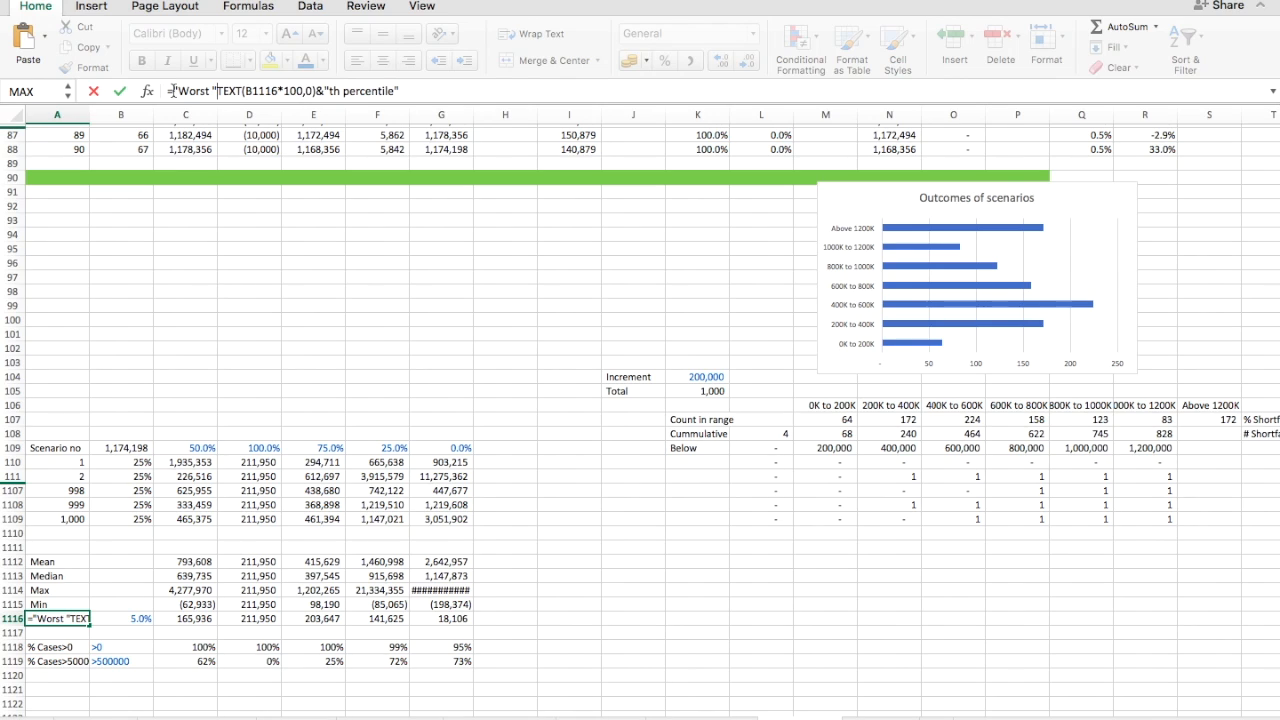
pyautogui.write('&')
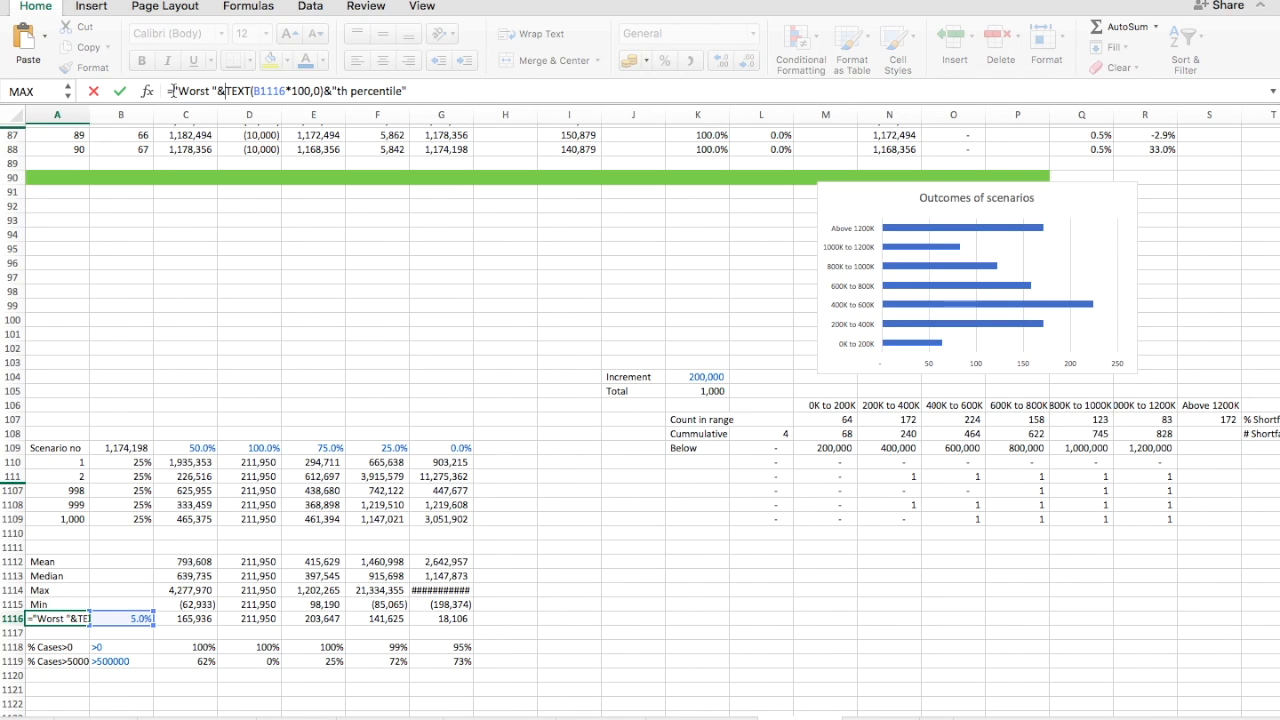
# - Change the ending text of the A1116 label formula from "th percentile" to " percent"
pyautogui.click(345, 91)
pyautogui.press('BackSpace')
pyautogui.press('BackSpace')
pyautogui.press('Right')
pyautogui.press('Right')
pyautogui.press('Right')
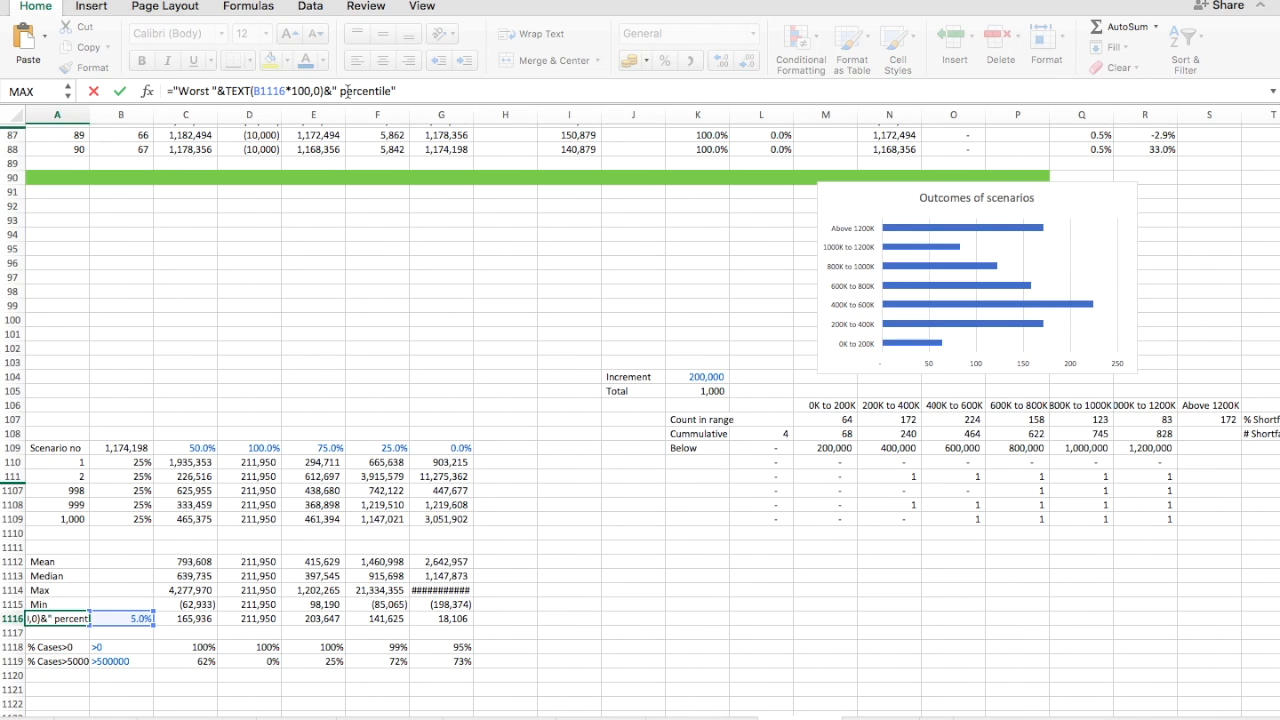
pyautogui.hotkey('shift', 'Right')
pyautogui.hotkey('shift', 'Right')
pyautogui.hotkey('shift', 'Right')
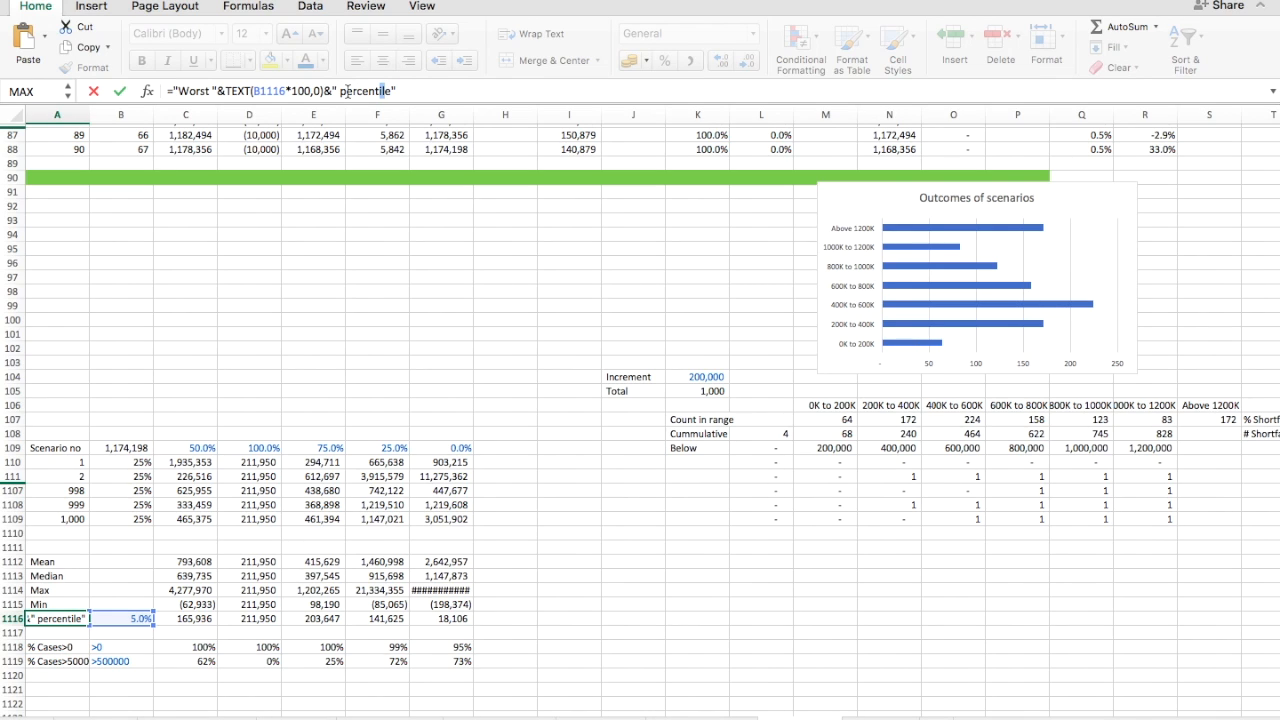
pyautogui.press('BackSpace')
pyautogui.press('Return')
# - Copy the whole Worst percent row, A1116 to G1116, into the blank row 1117
pyautogui.press('Up')
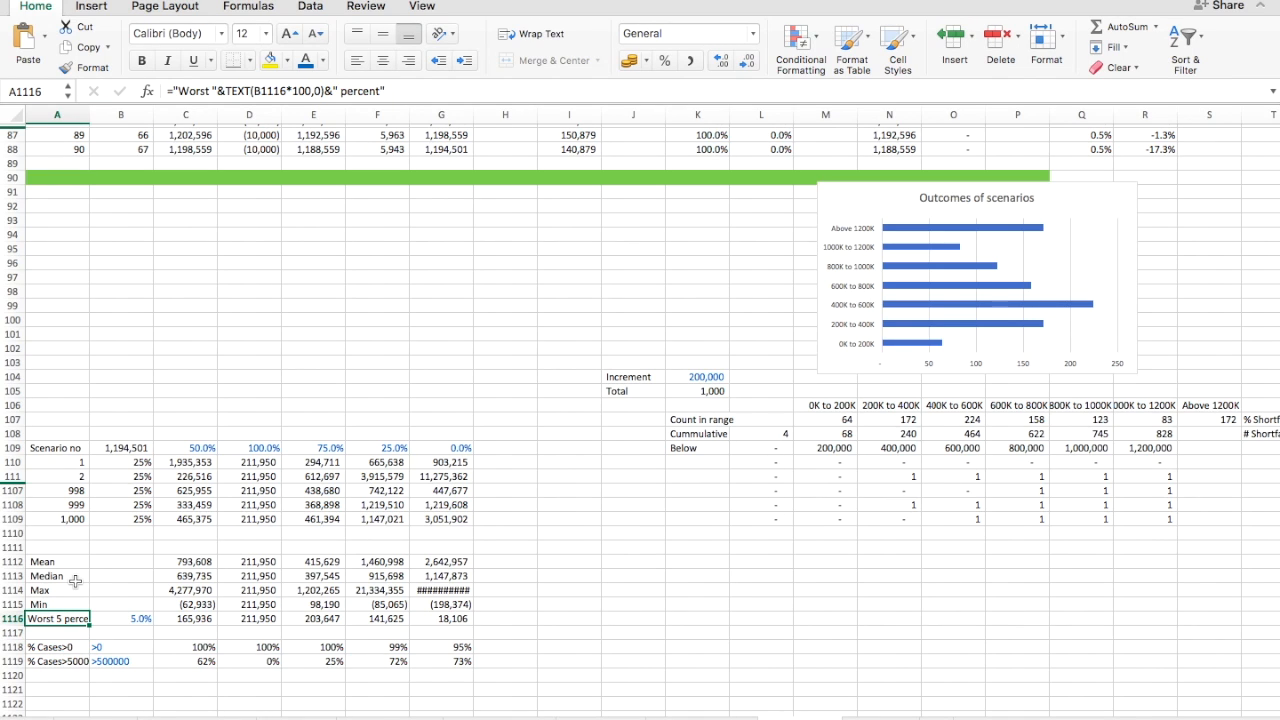
pyautogui.press('super+shift+Right')
pyautogui.press('super+shift+Right')
pyautogui.press('super+shift+Left')
pyautogui.press('super+c')
pyautogui.press('Down')
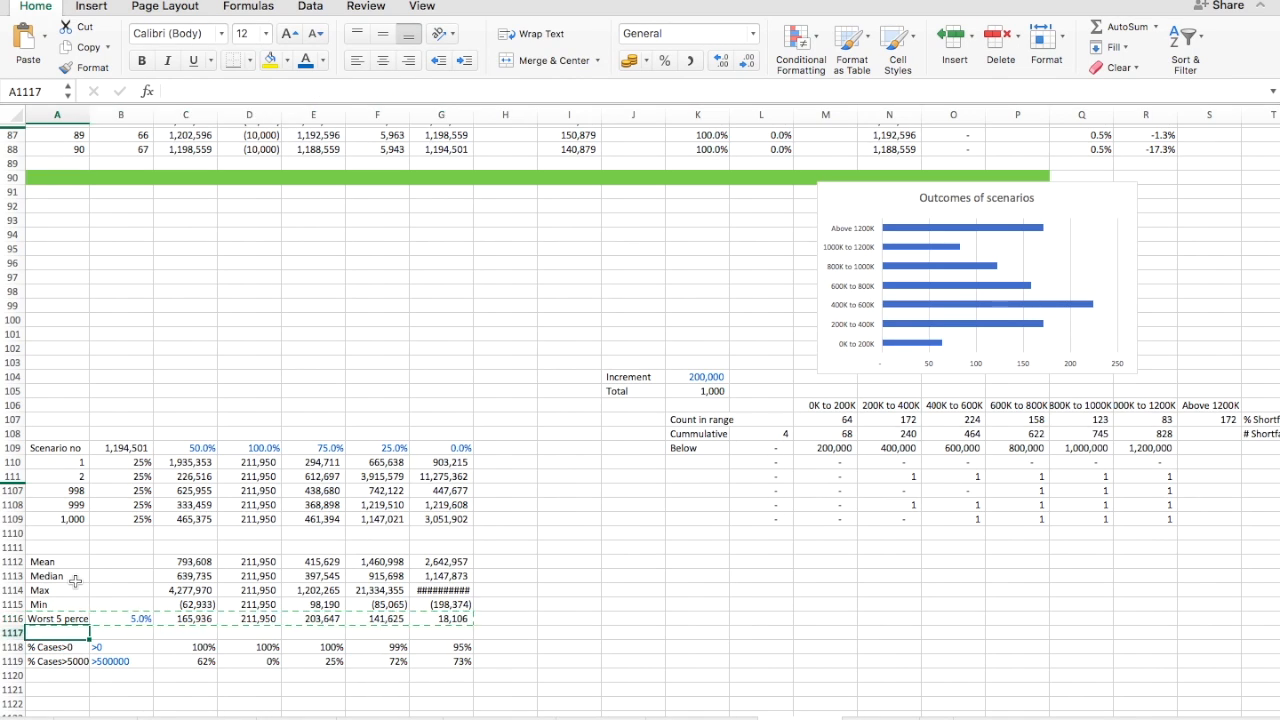
pyautogui.press('super+v')
# - Compare the percentile formulas in C1116 and C1117, and set the start of the C1117 range to C110
pyautogui.press('Down')
pyautogui.press('Up')
pyautogui.press('Right')
pyautogui.press('Right')
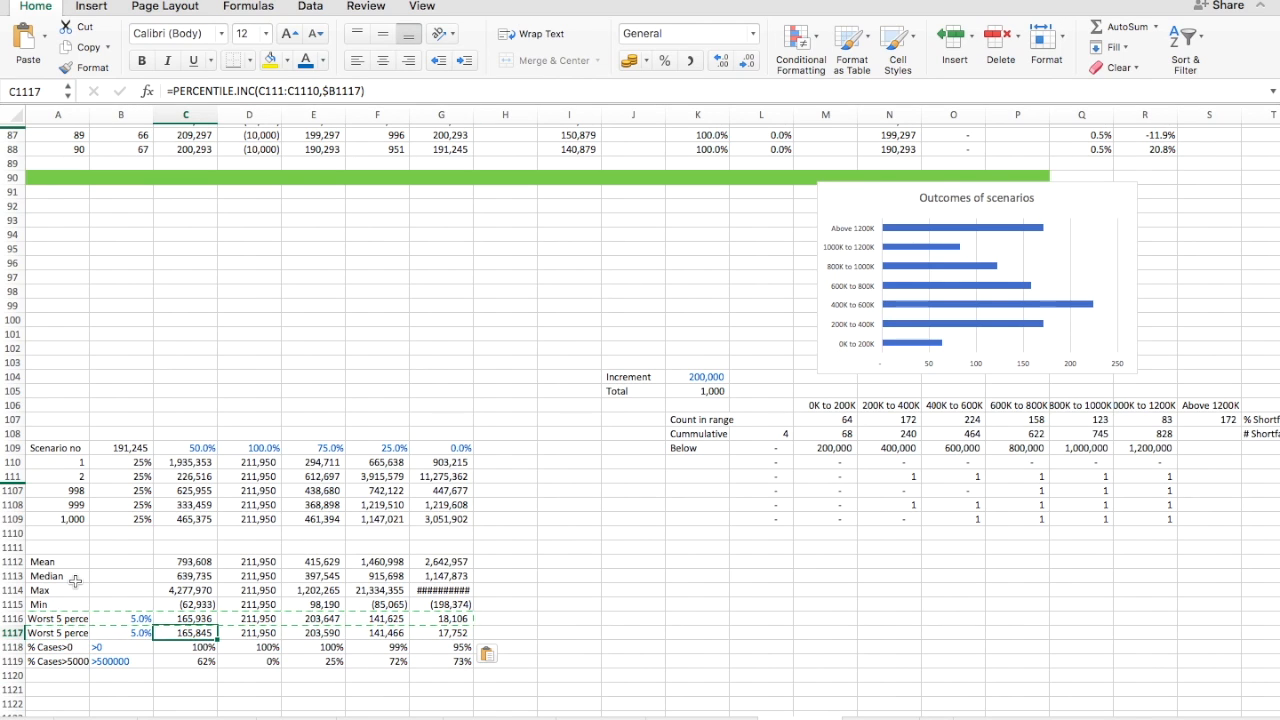
pyautogui.press('Up')
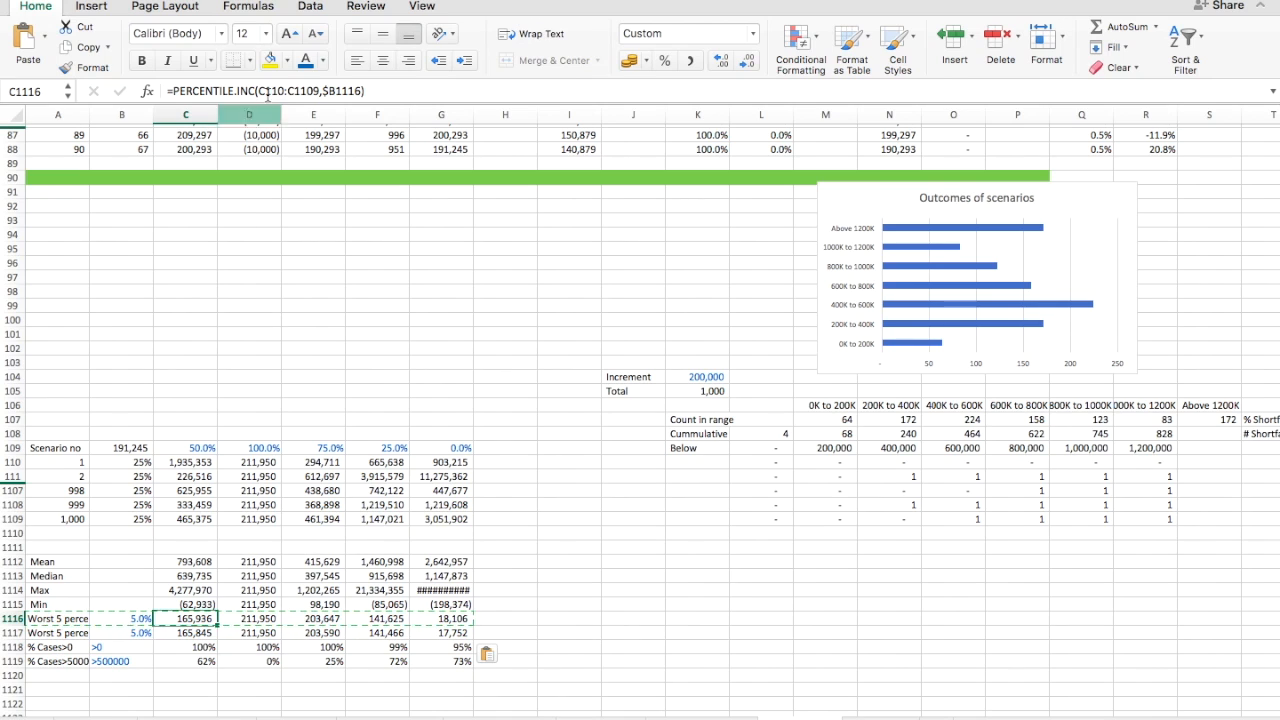
pyautogui.press('Down')
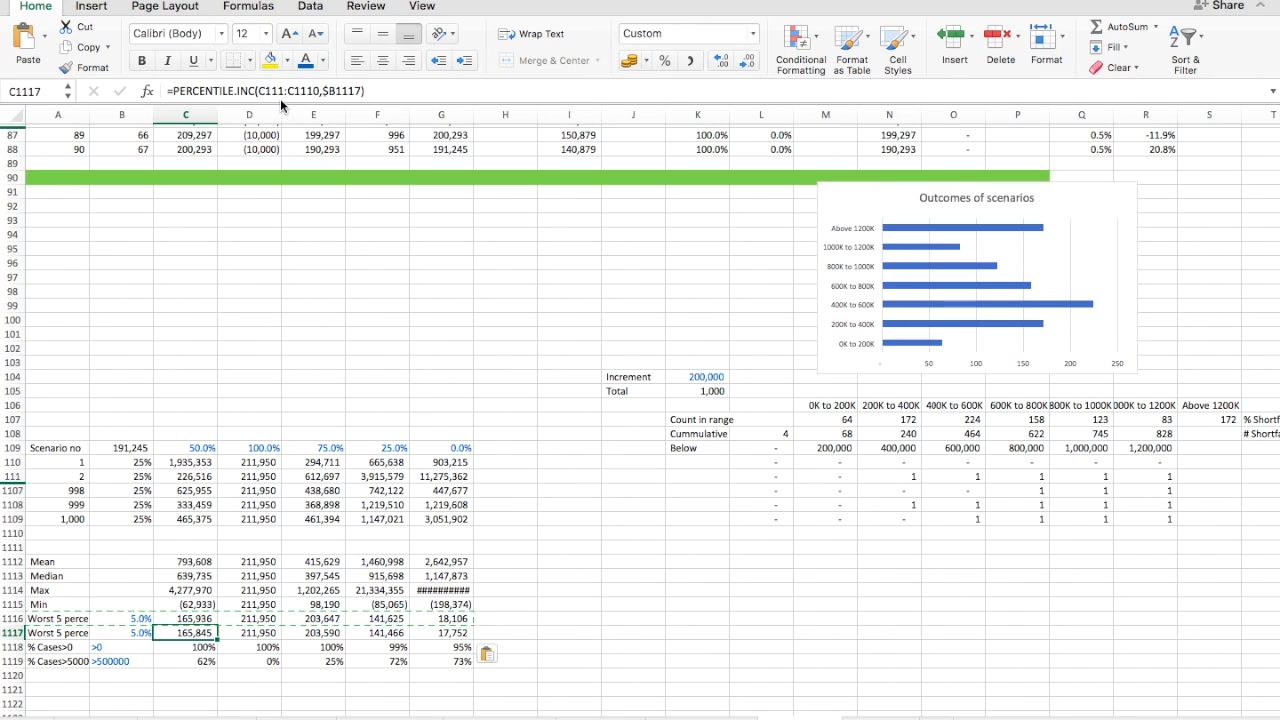
pyautogui.click(283, 91)
pyautogui.press('BackSpace')
pyautogui.write('0')
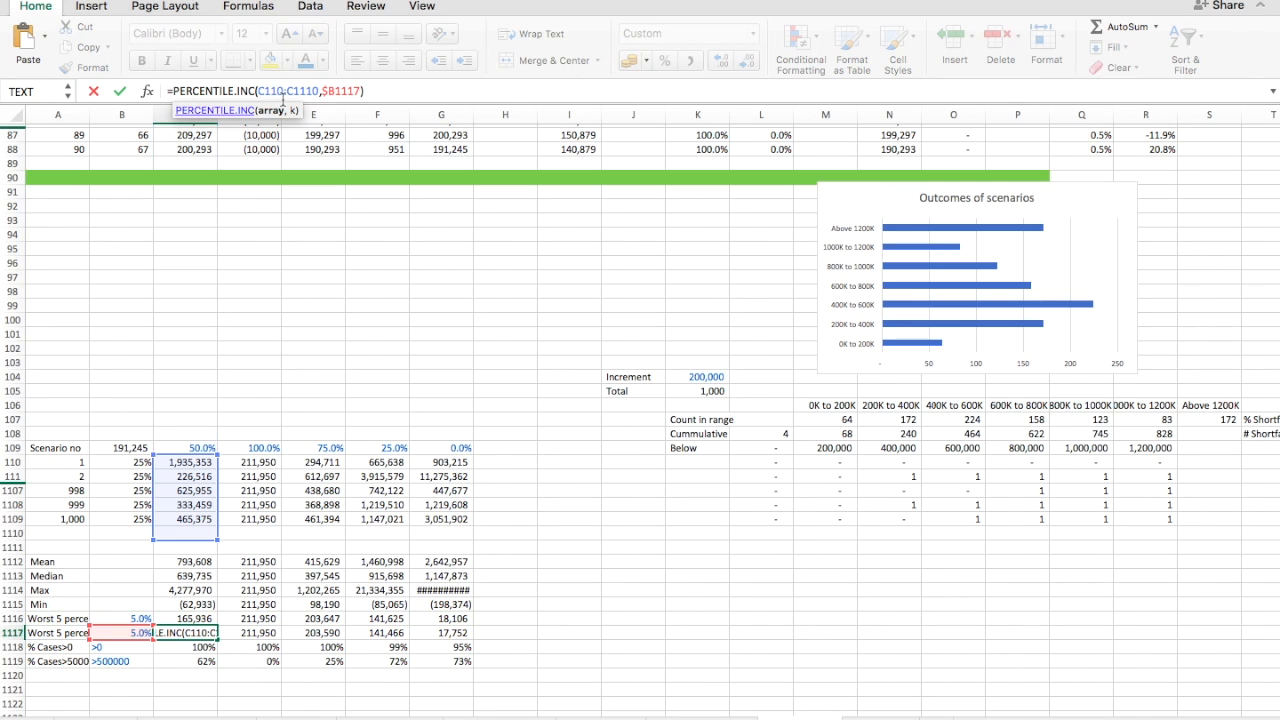
# - Set the end of the PERCENTILE.INC range in C1117 to C1109
pyautogui.press('Right')
pyautogui.press('Right')
pyautogui.hotkey('shift', 'Right')
pyautogui.hotkey('shift', 'Right')
pyautogui.hotkey('shift', 'Right')
pyautogui.hotkey('shift', 'Right')
pyautogui.write('1109')
pyautogui.press('Return')
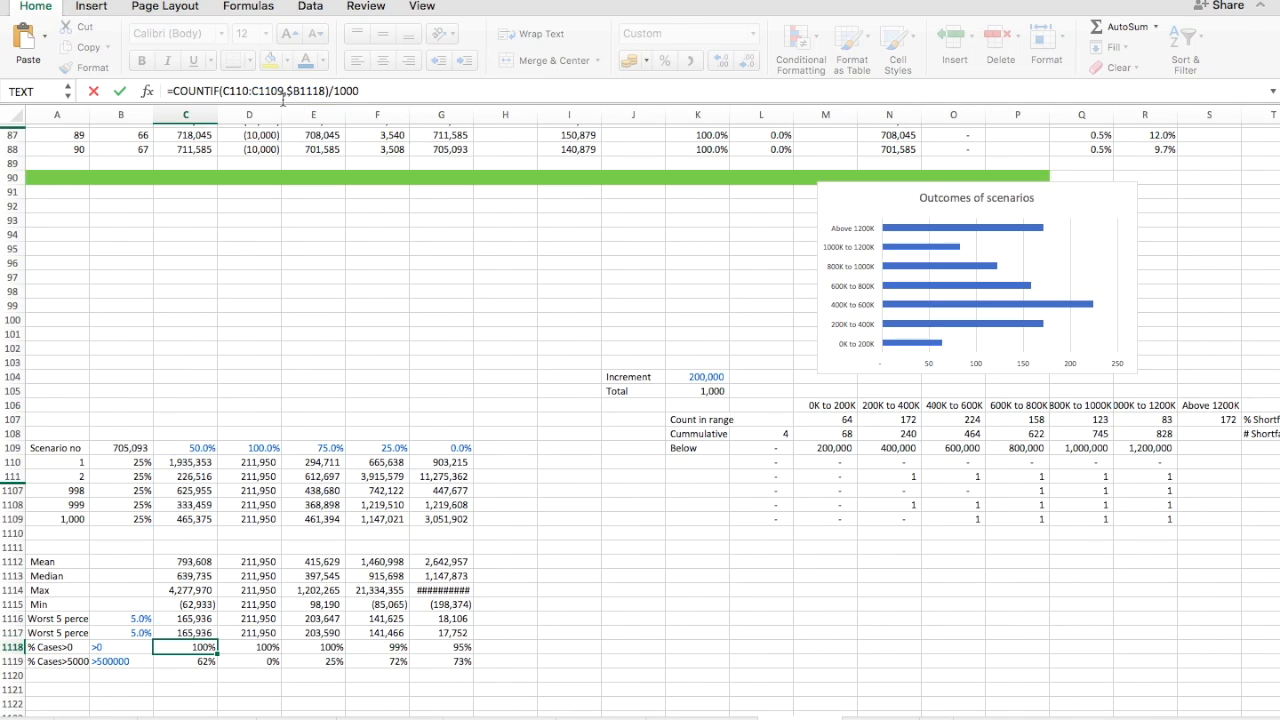
# - Copy the corrected percentile formula from C1117 across the row through G1117
pyautogui.press('Up')
pyautogui.press('Left')
pyautogui.press('Right')
pyautogui.press('super+c')
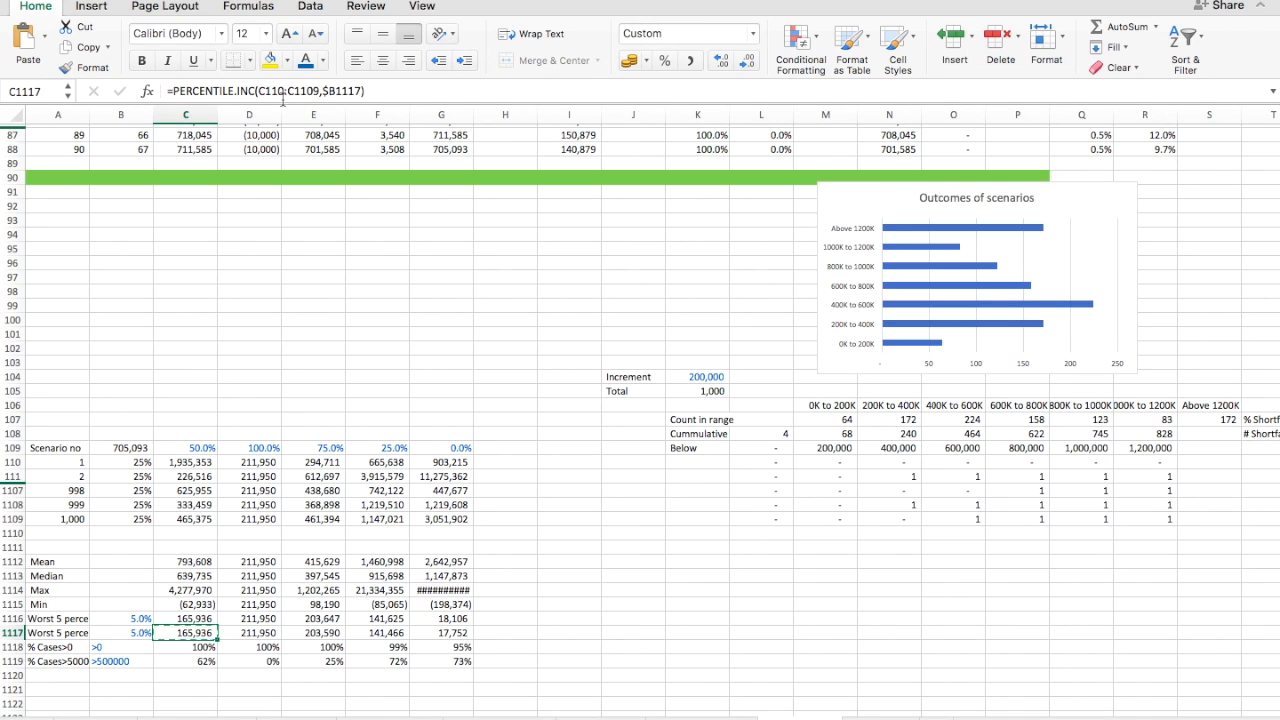
pyautogui.hotkey('shift', 'Right')
pyautogui.hotkey('shift', 'Right')
pyautogui.hotkey('shift', 'Right')
pyautogui.hotkey('shift', 'Right')
pyautogui.press('super+v')
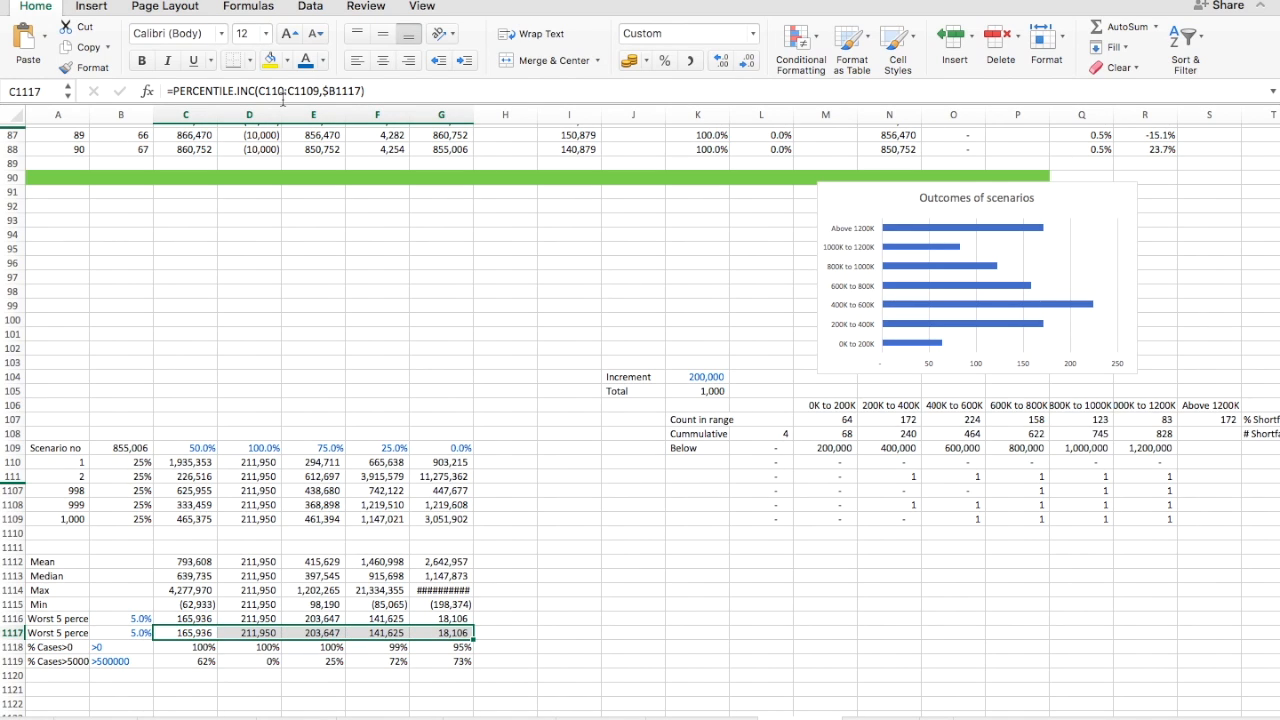
# - Set the percentile input in B1117 to 90%
pyautogui.press('Left')
pyautogui.press('Left')
pyautogui.press('Right')
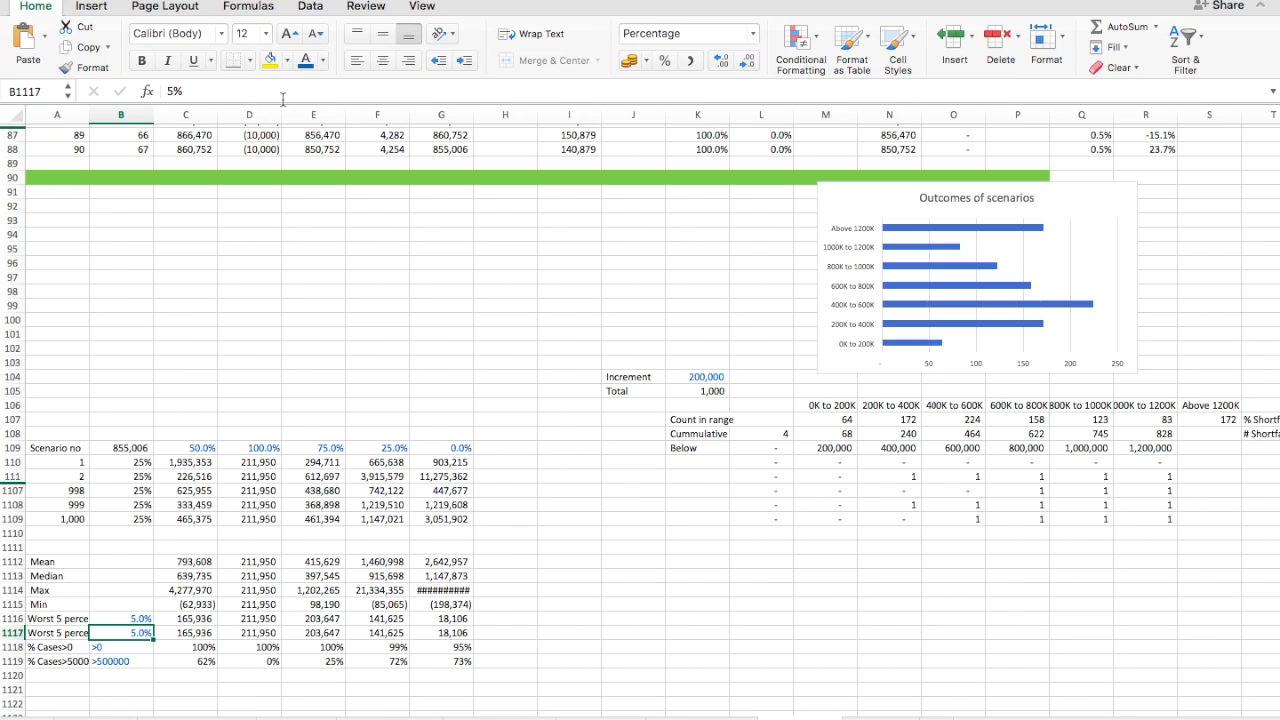
pyautogui.write('90')
pyautogui.press('Return')
# - Replace "Worst" with "Best" in the label formula in A1117
pyautogui.press('Up')
pyautogui.press('Left')
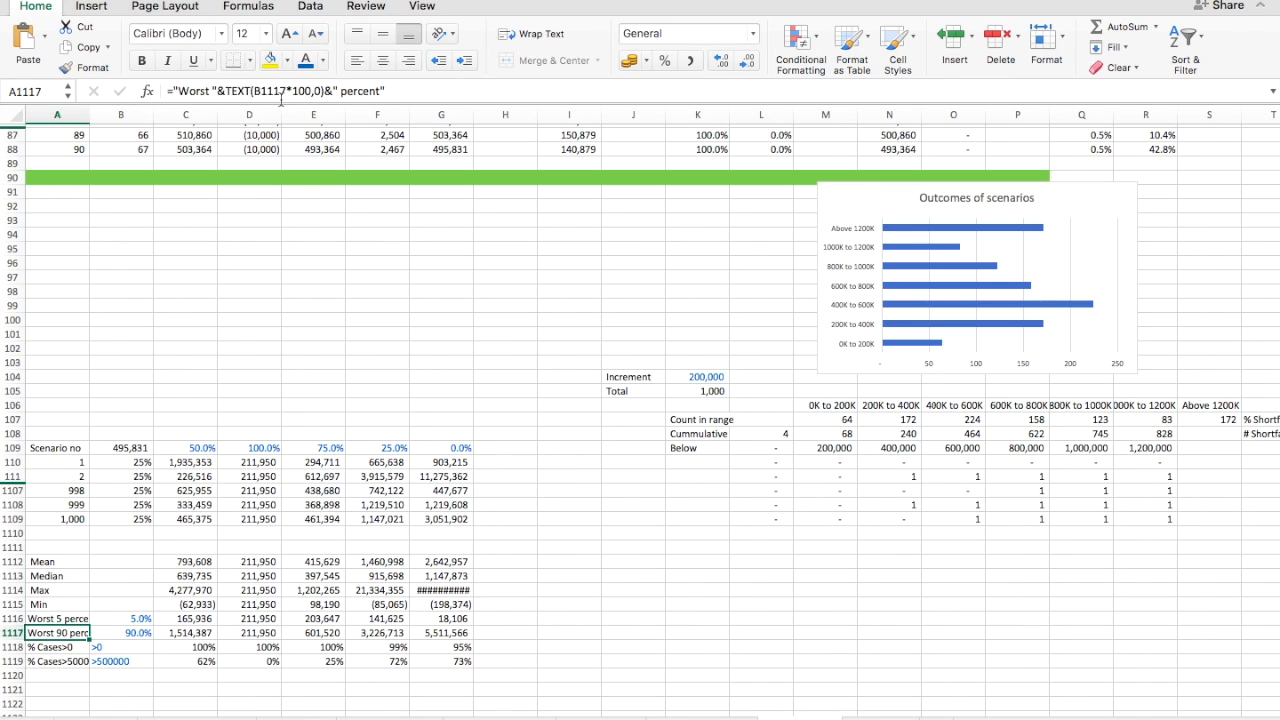
pyautogui.click(207, 93)
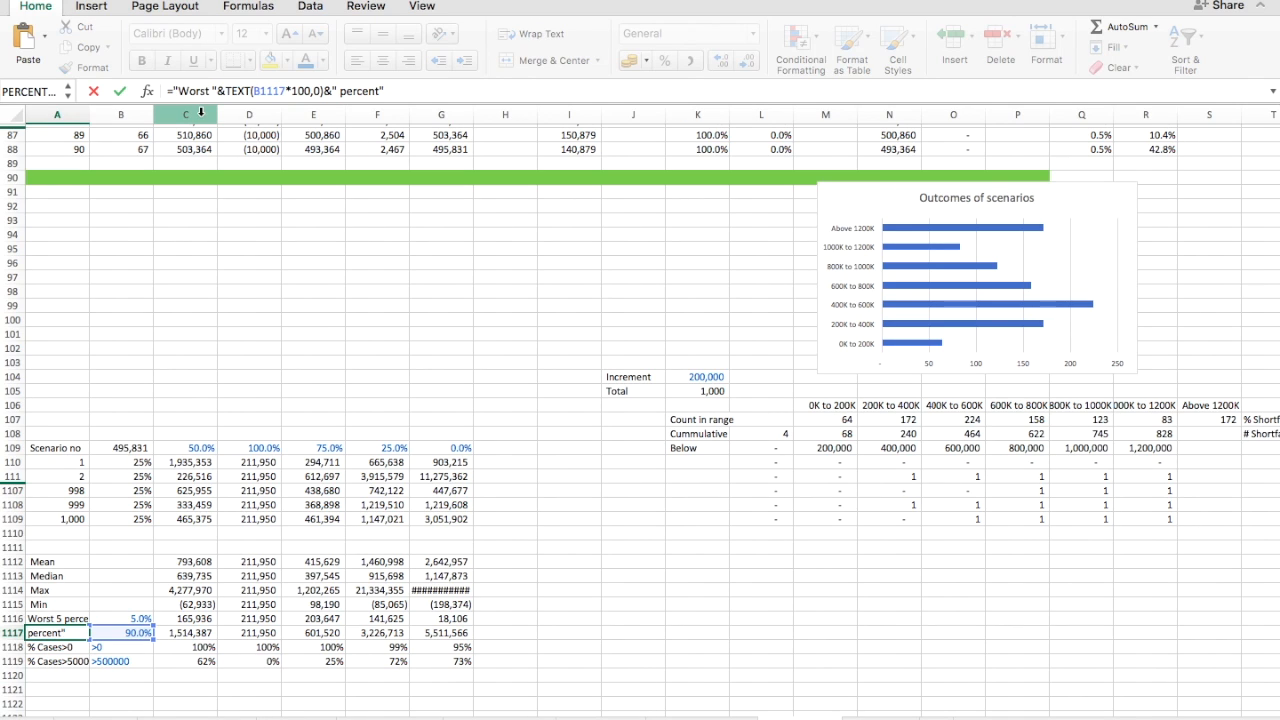
pyautogui.press('BackSpace')
pyautogui.press('BackSpace')
pyautogui.press('BackSpace')
pyautogui.press('BackSpace')
pyautogui.press('BackSpace')
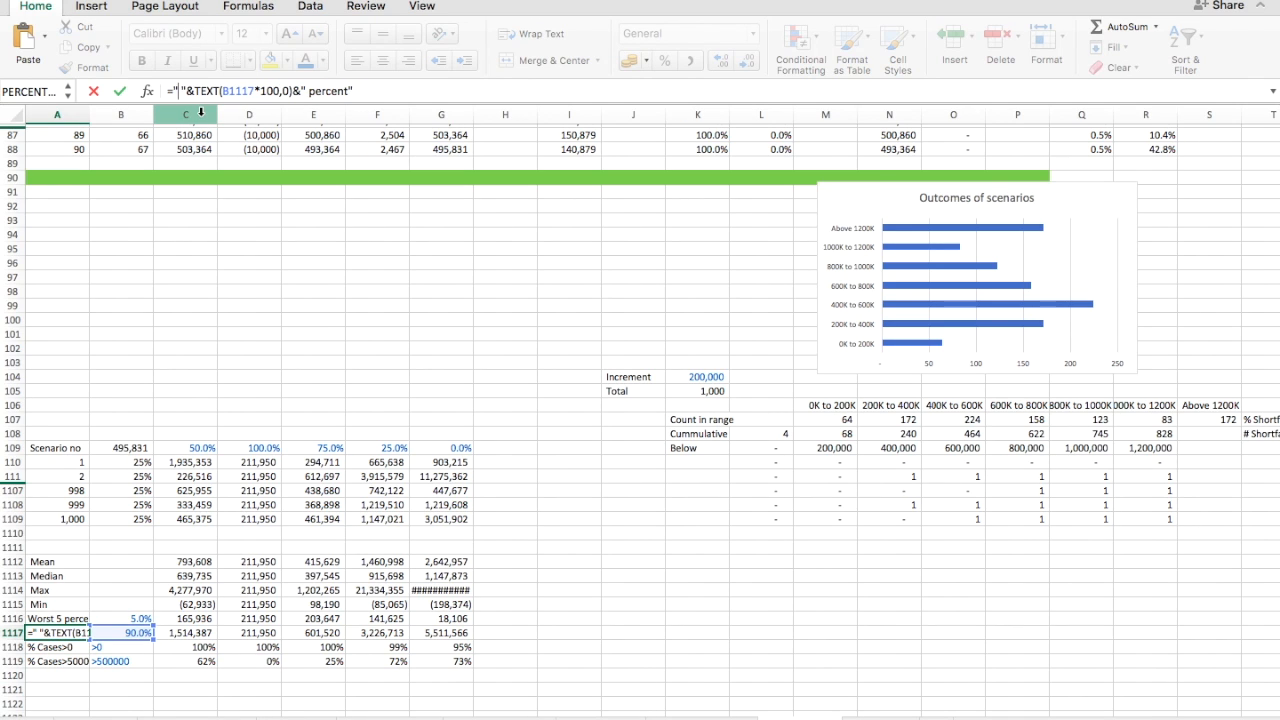
pyautogui.write('Best')
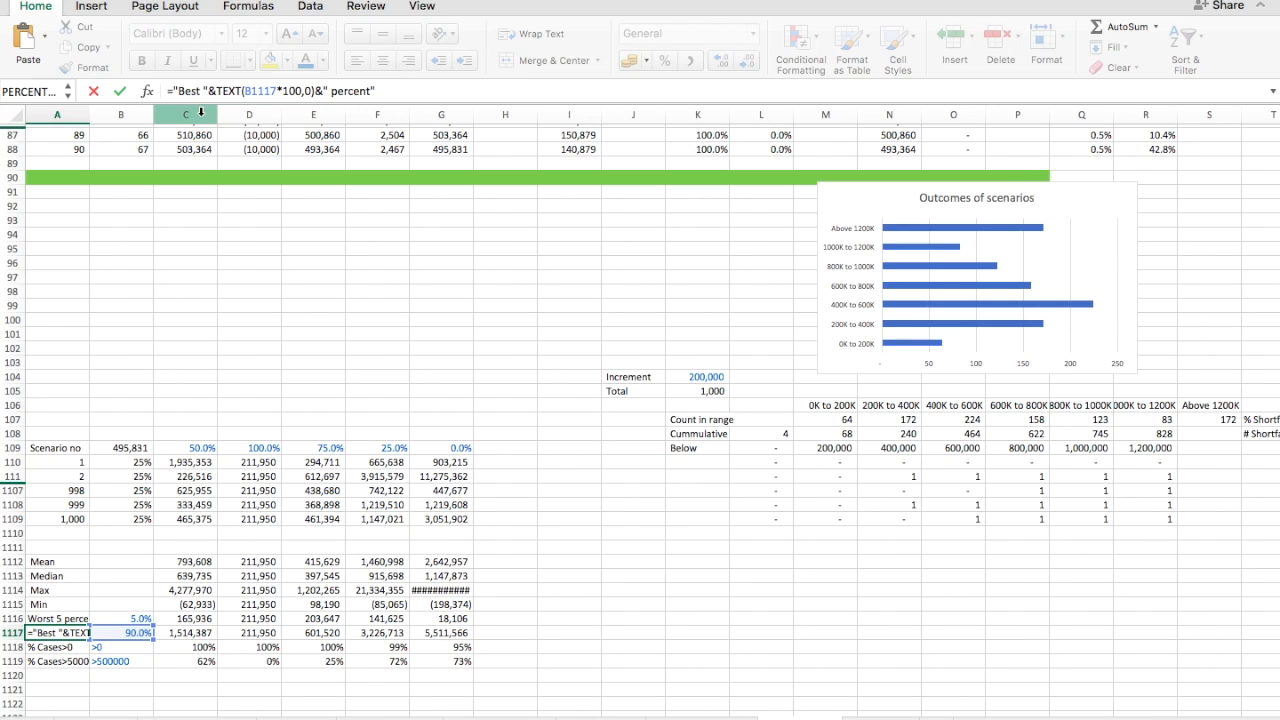
# - Make the A1117 label use the complement of its percentile by changing the TEXT value to (1-B1117)*100
pyautogui.click(244, 91)
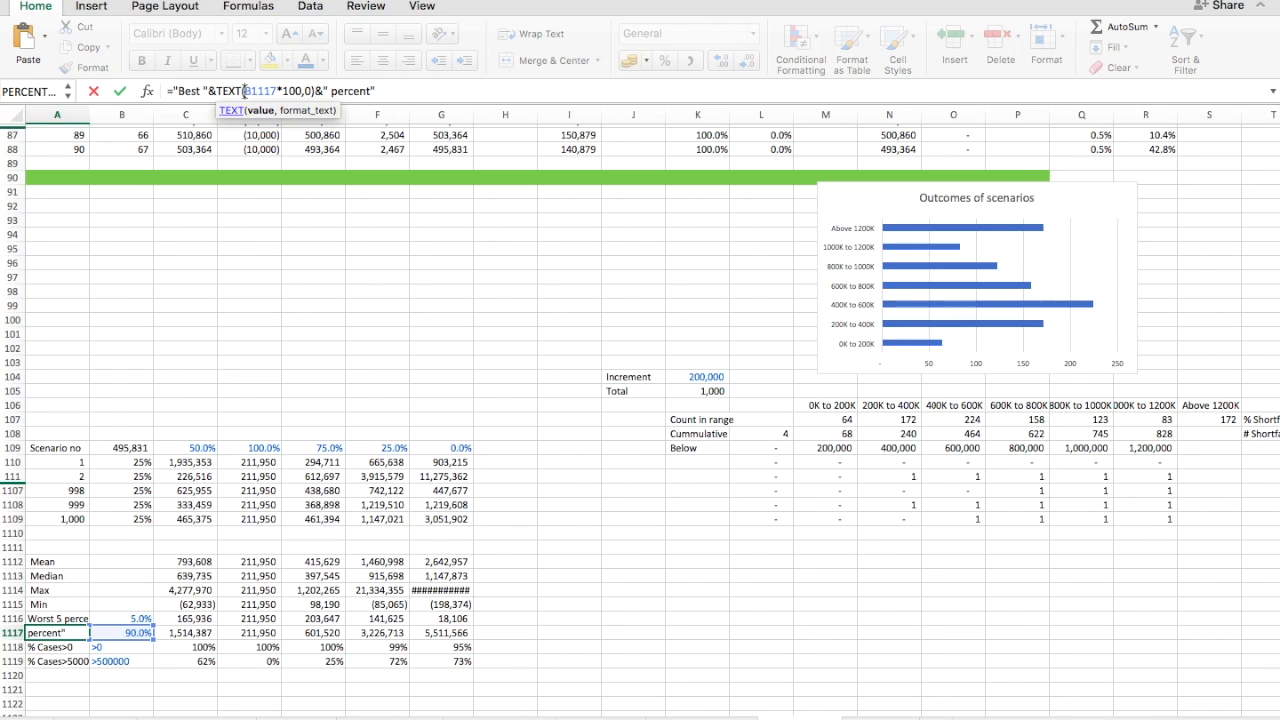
pyautogui.write('1')
pyautogui.write('(')
pyautogui.write('-')
pyautogui.click(281, 91)
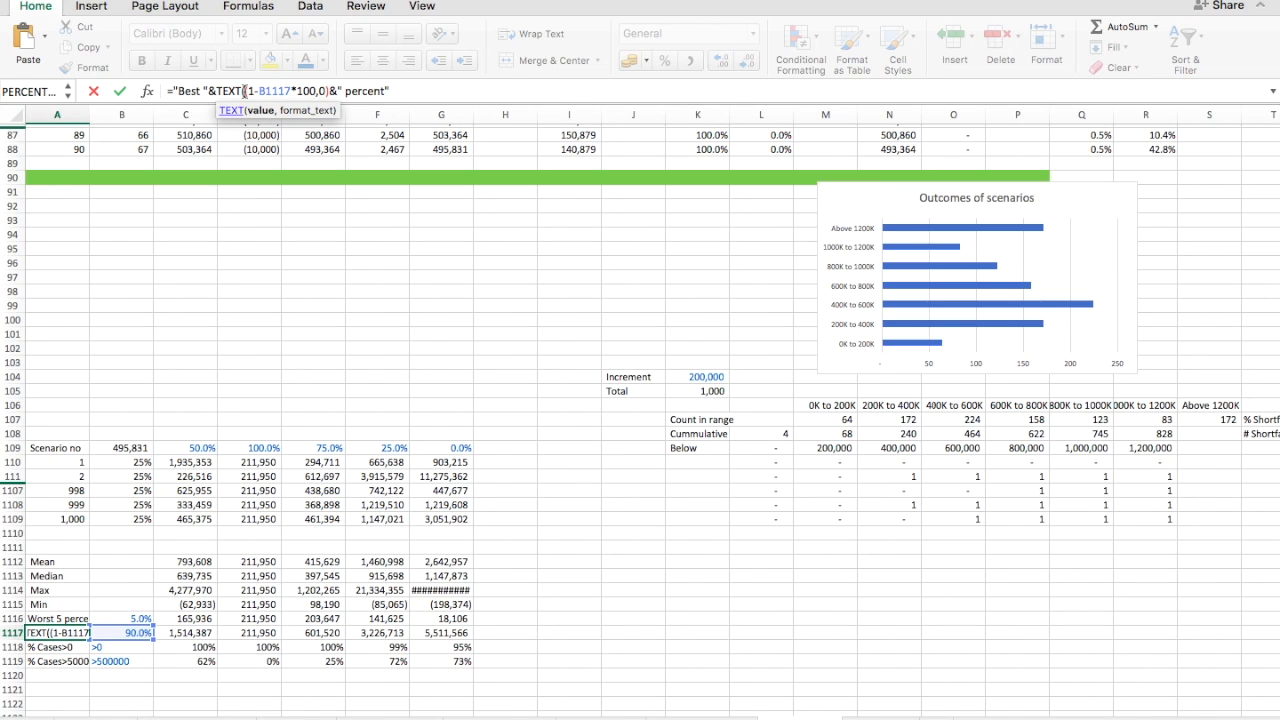
pyautogui.write(')')
pyautogui.press('Return')
# - Review the labels and formulas of the Worst, Best and % Cases rows in columns A to C
pyautogui.press('Up')
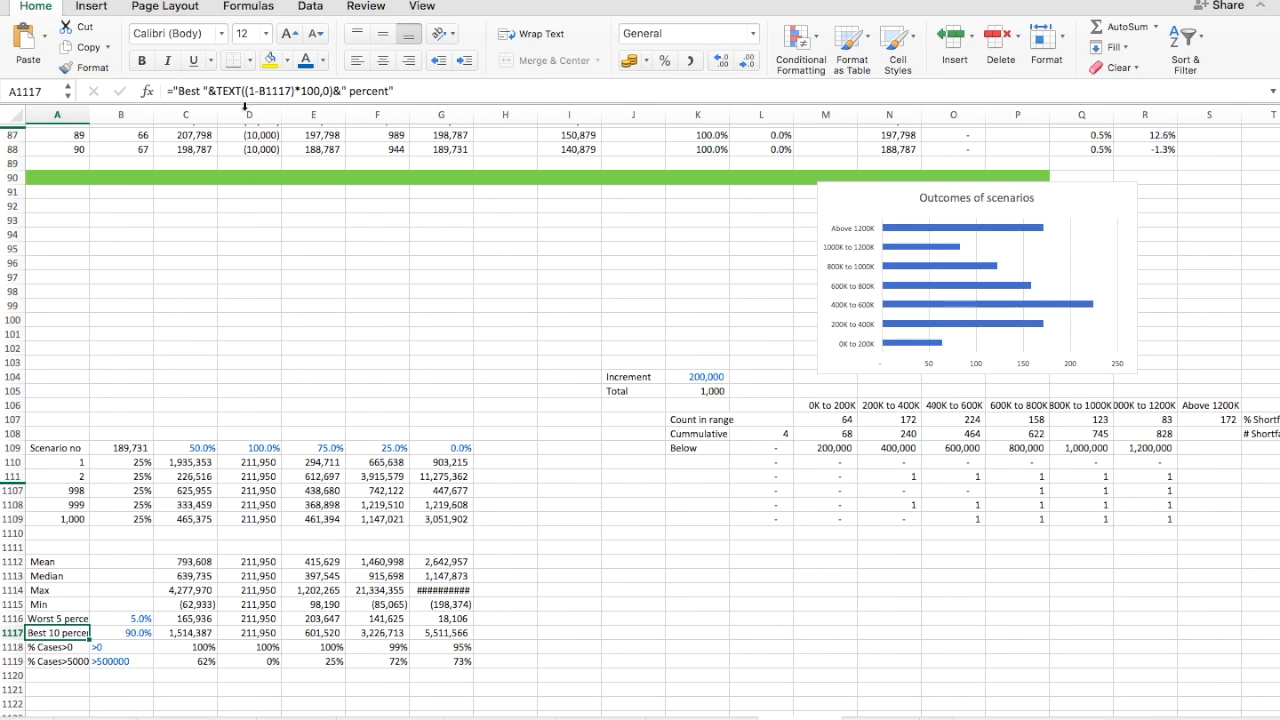
pyautogui.press('Up')
pyautogui.press('Down')
pyautogui.press('Down')
pyautogui.press('Down')
pyautogui.press('Right')
pyautogui.press('Right')
pyautogui.press('Up')
pyautogui.press('Up')
pyautogui.press('Up')
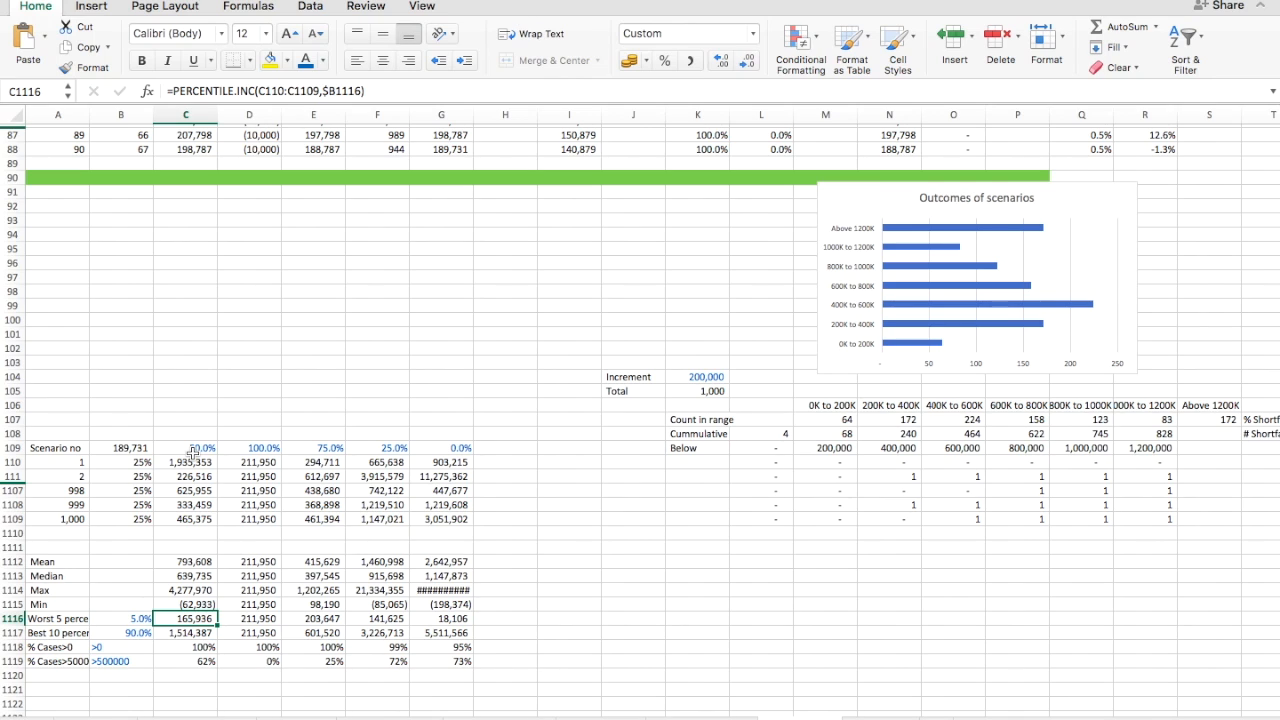
# - Set the percentile input of the Best row, B1117, to 80%
pyautogui.press('Down')
pyautogui.press('Left')
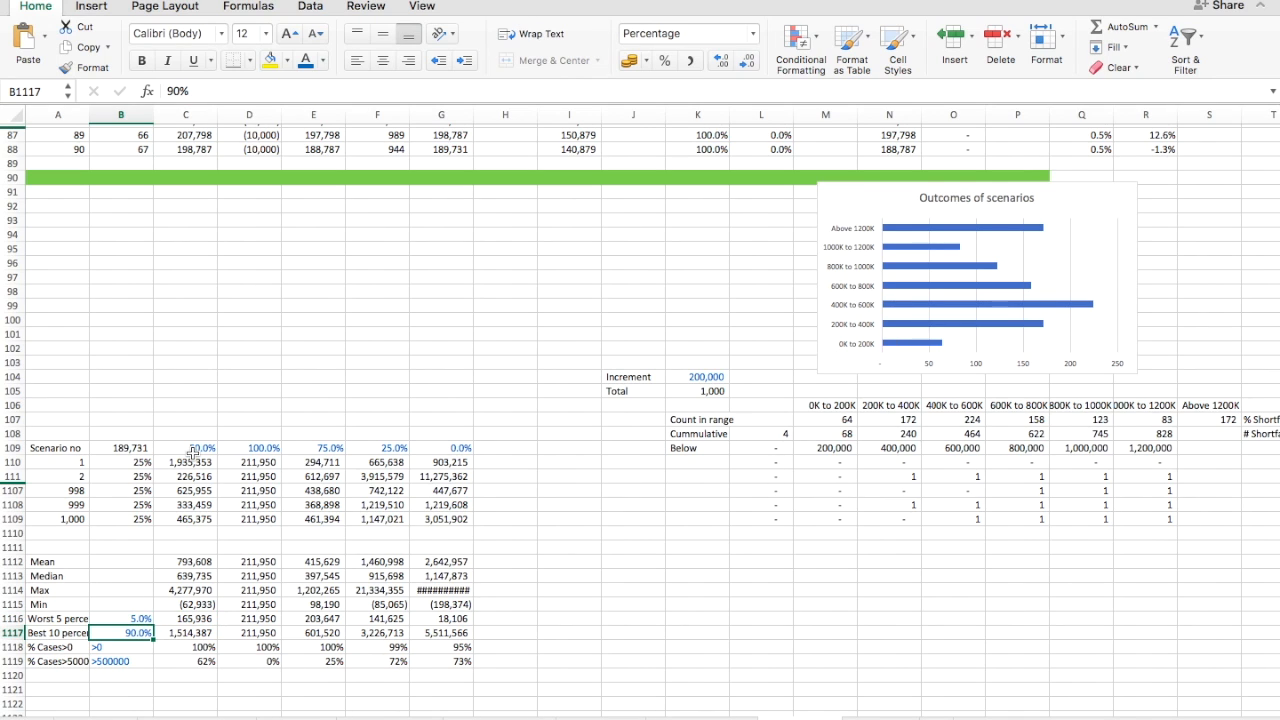
pyautogui.write('80')
pyautogui.press('Return')
# - Set the percentile input of the Best row, B1117, to 10%
pyautogui.press('Up')
pyautogui.write('10')
pyautogui.press('Return')
# - Set the percentile input of the Worst row, B1116, to 10%
pyautogui.press('Up')
pyautogui.press('Up')
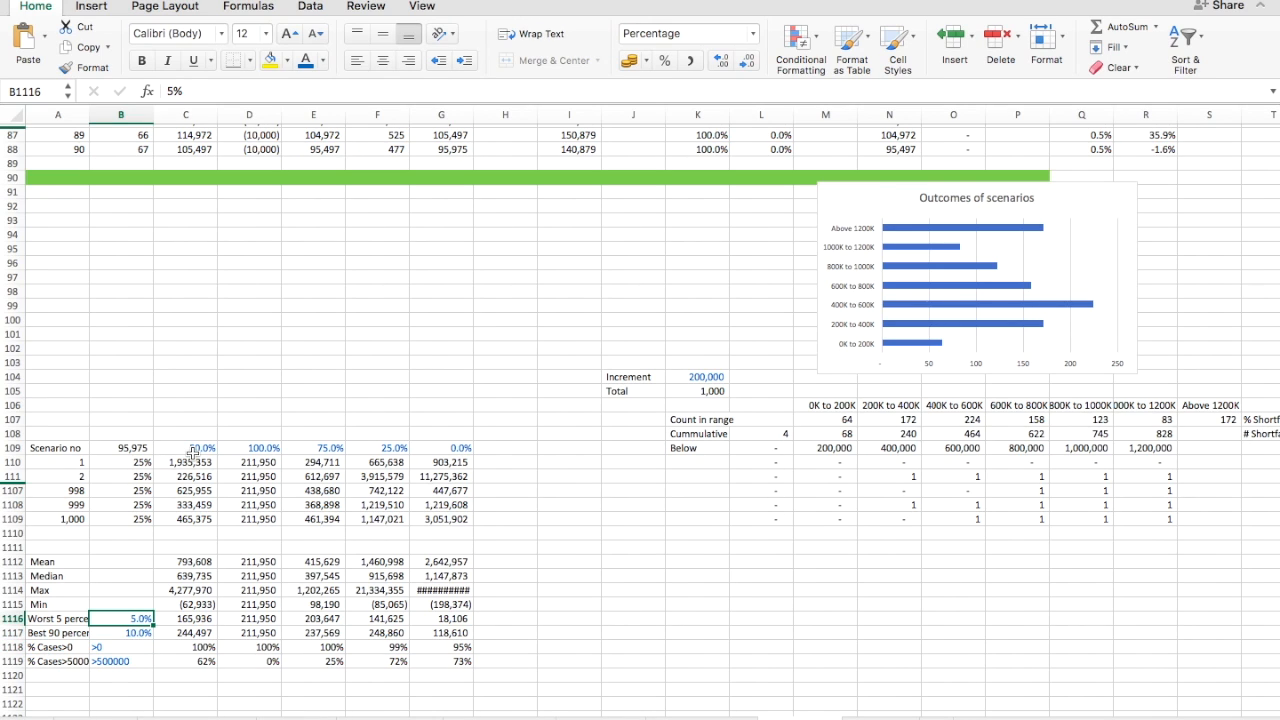
pyautogui.write('10')
pyautogui.press('Return')
pyautogui.press('Up')
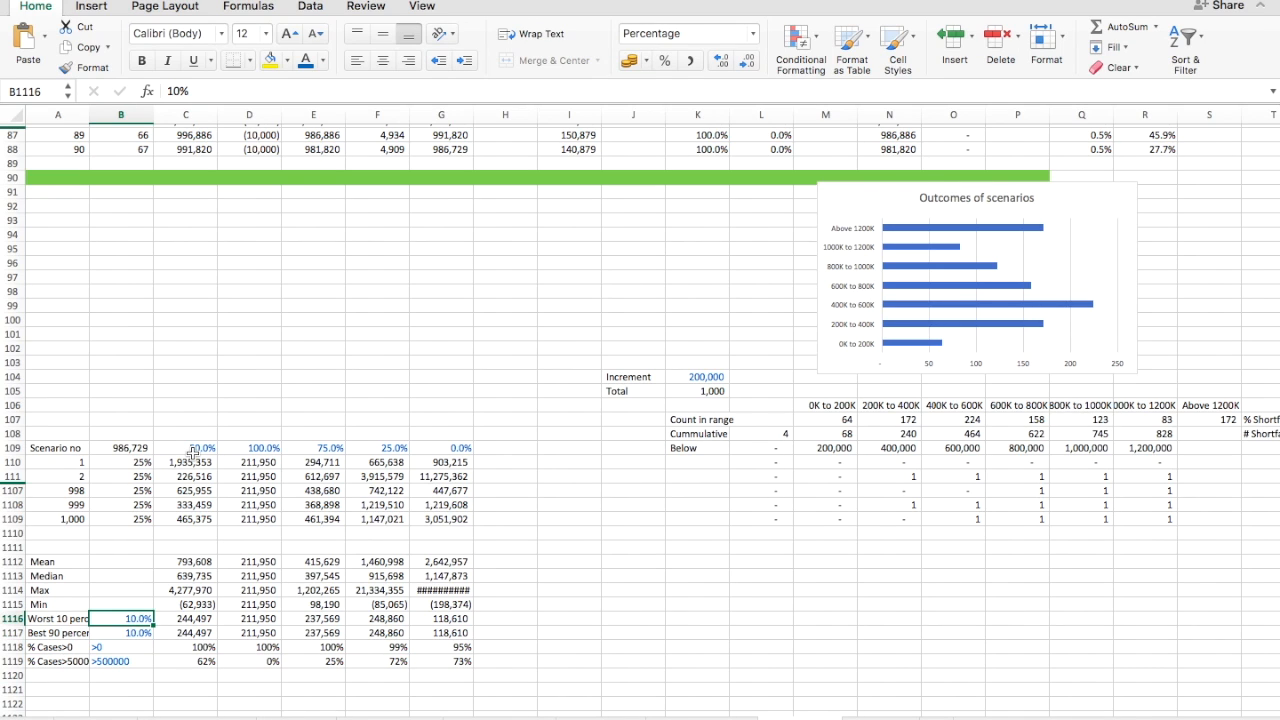
# - Set the percentile input of the Worst row, B1116, to 5%
pyautogui.write('5')
pyautogui.press('Return')
pyautogui.press('Up')
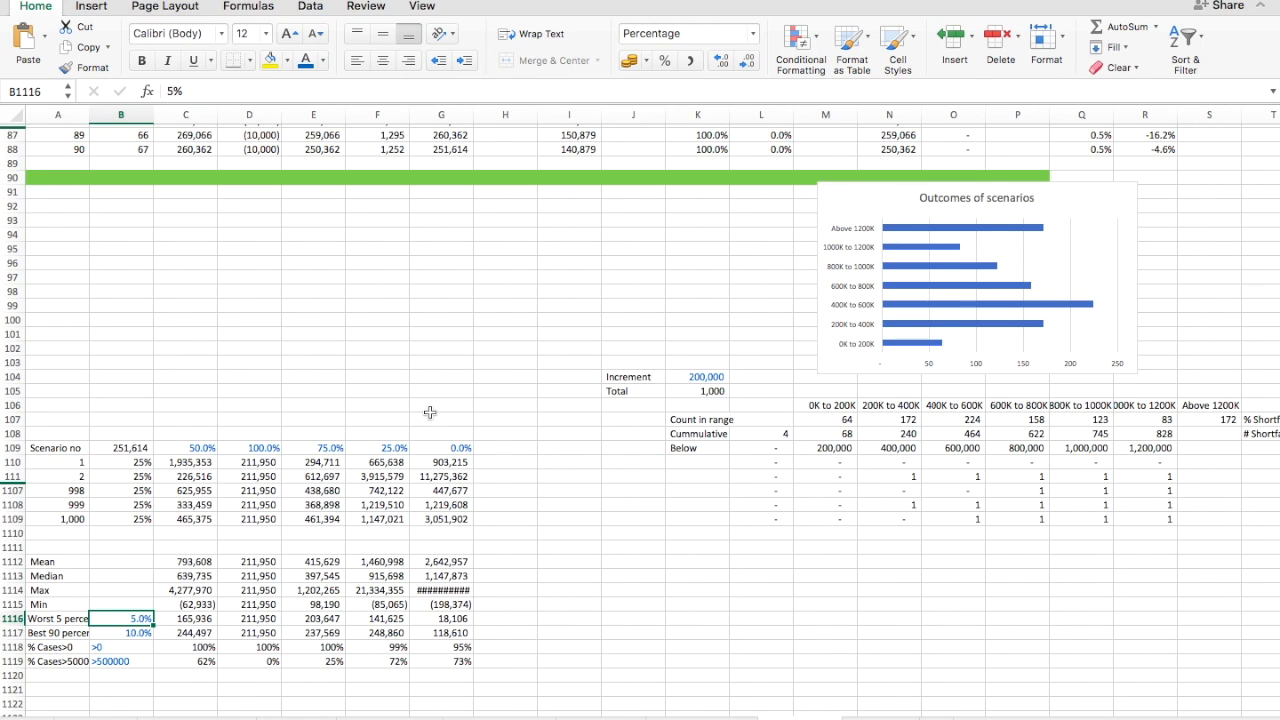
# - Link the Max label in the Scenario Output table, I7, to the Worst row's label with =A1116
pyautogui.scroll(10, 430, 414)
pyautogui.click(552, 217)
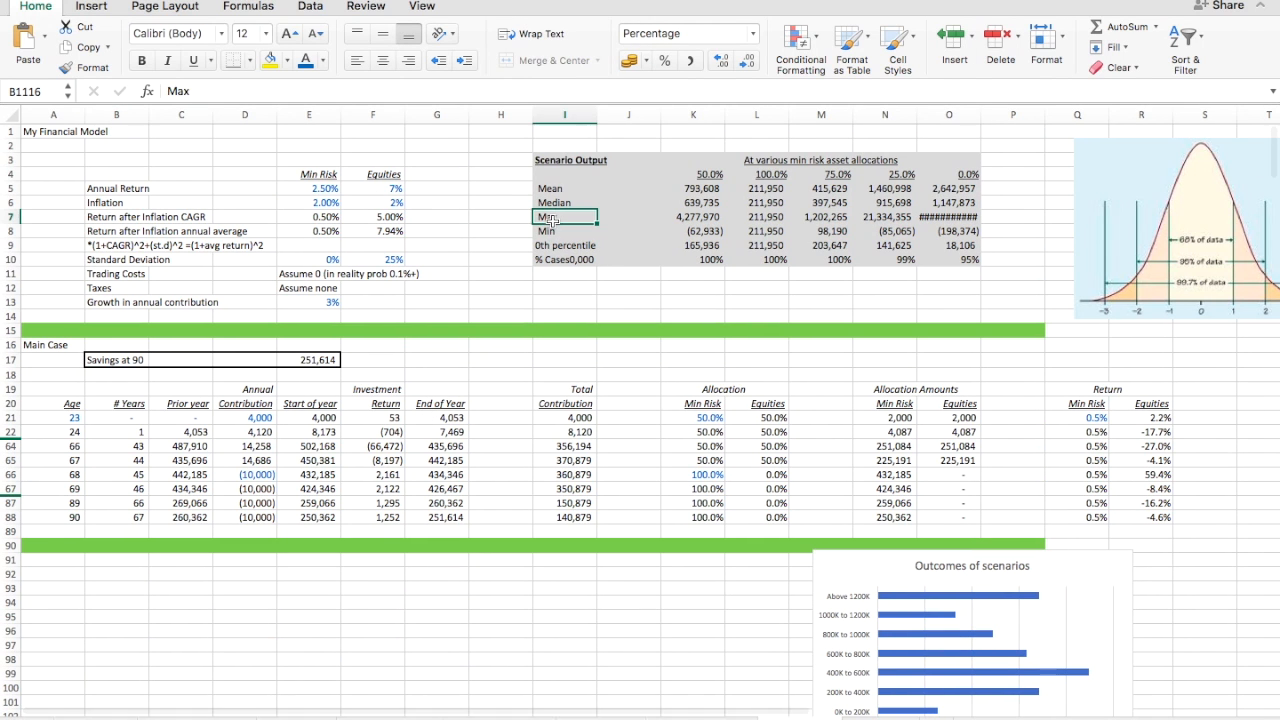
pyautogui.write('=')
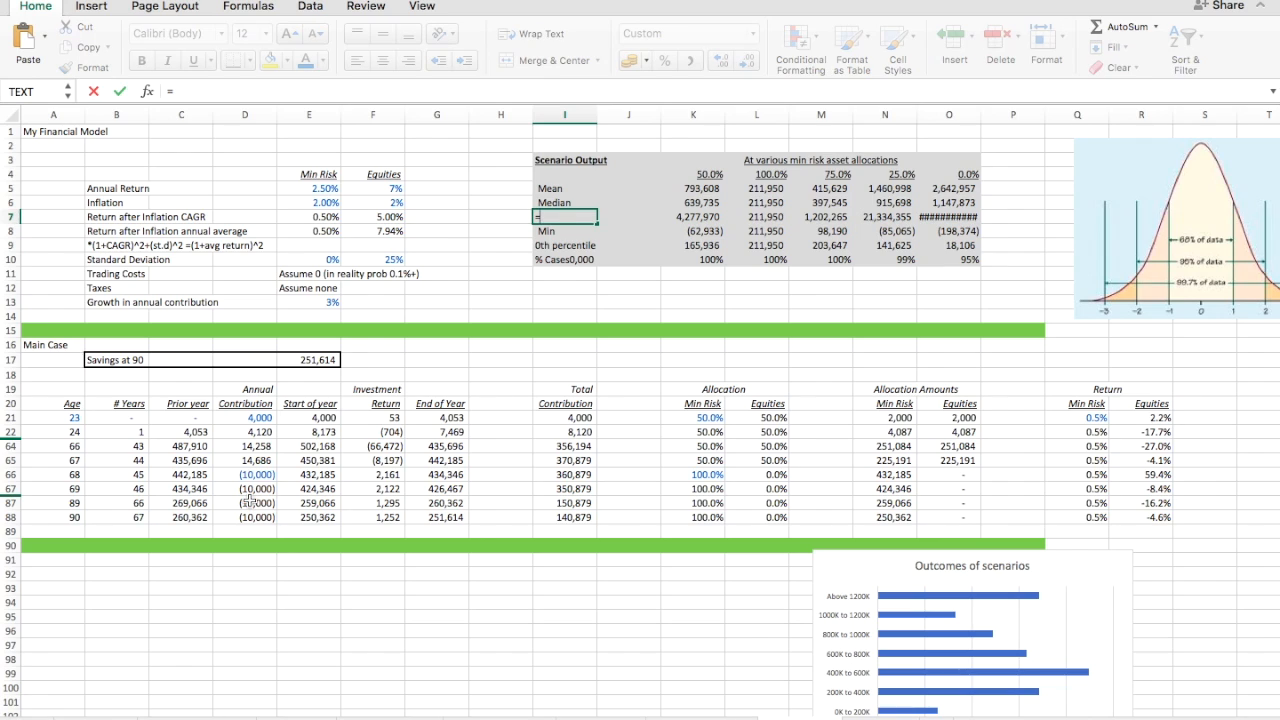
pyautogui.scroll(-5, 249, 500)
pyautogui.scroll(-3, 249, 500)
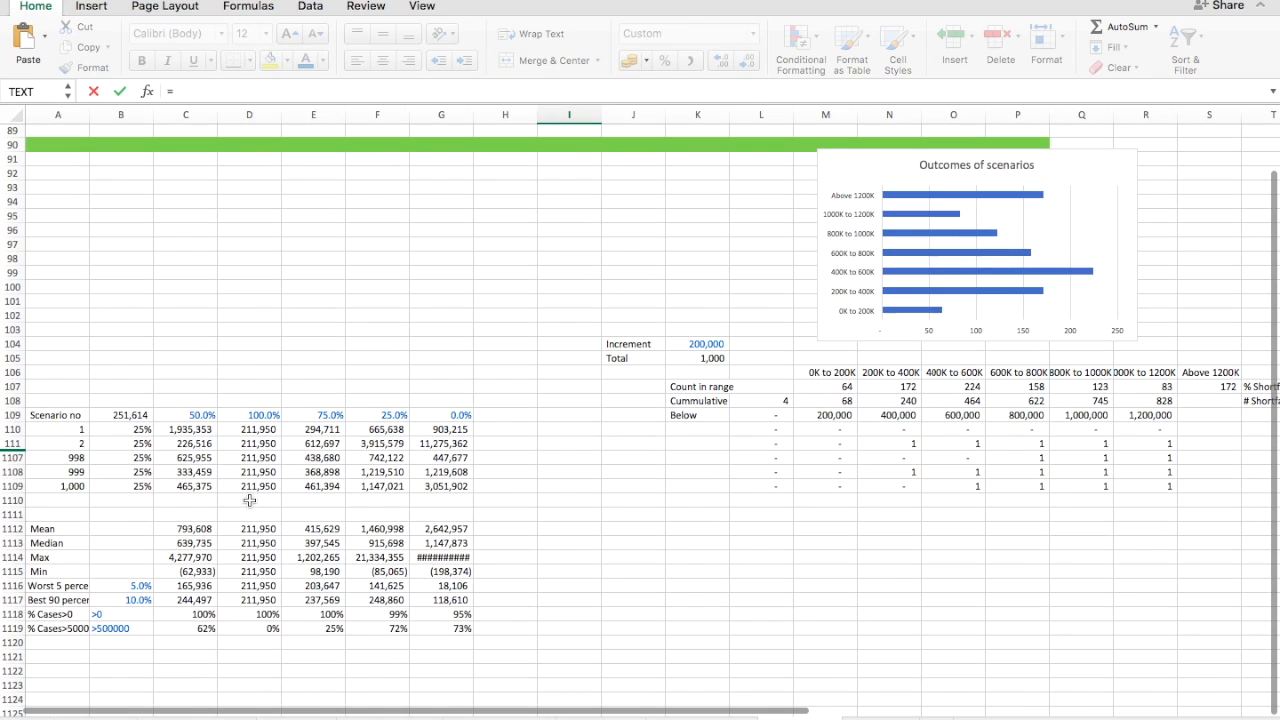
pyautogui.click(42, 588)
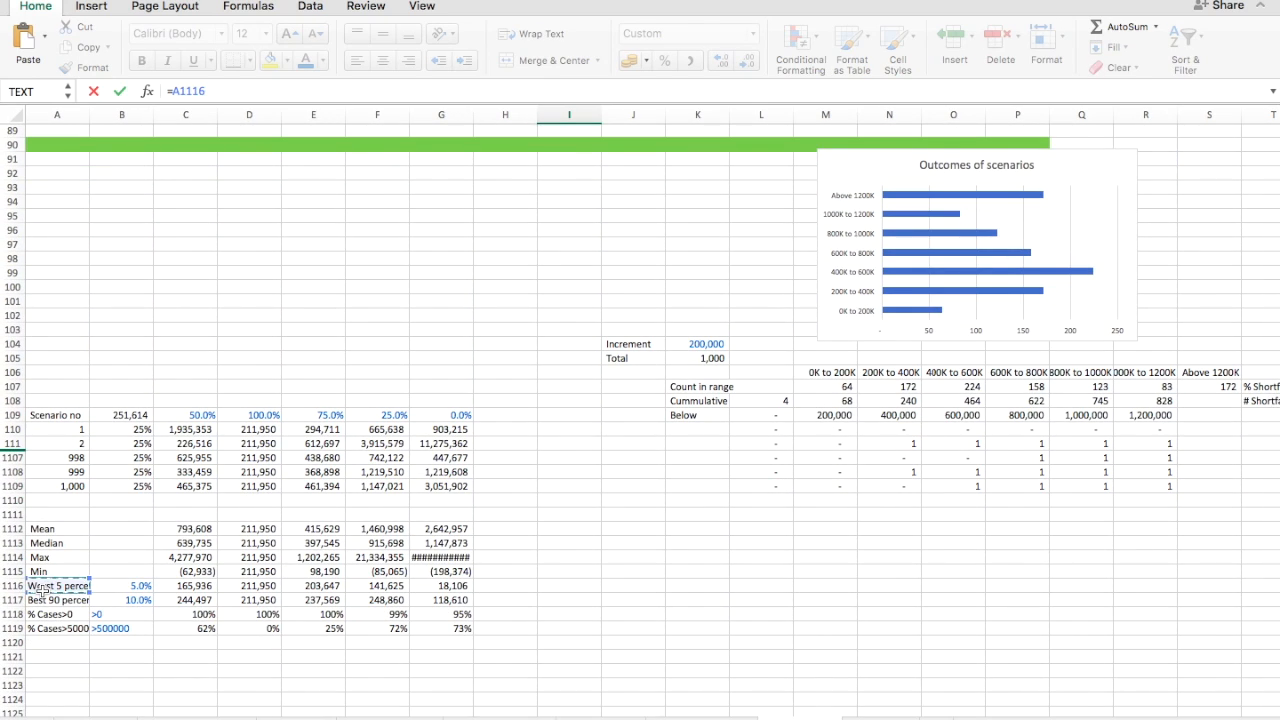
pyautogui.press('Return')
pyautogui.press('Up')
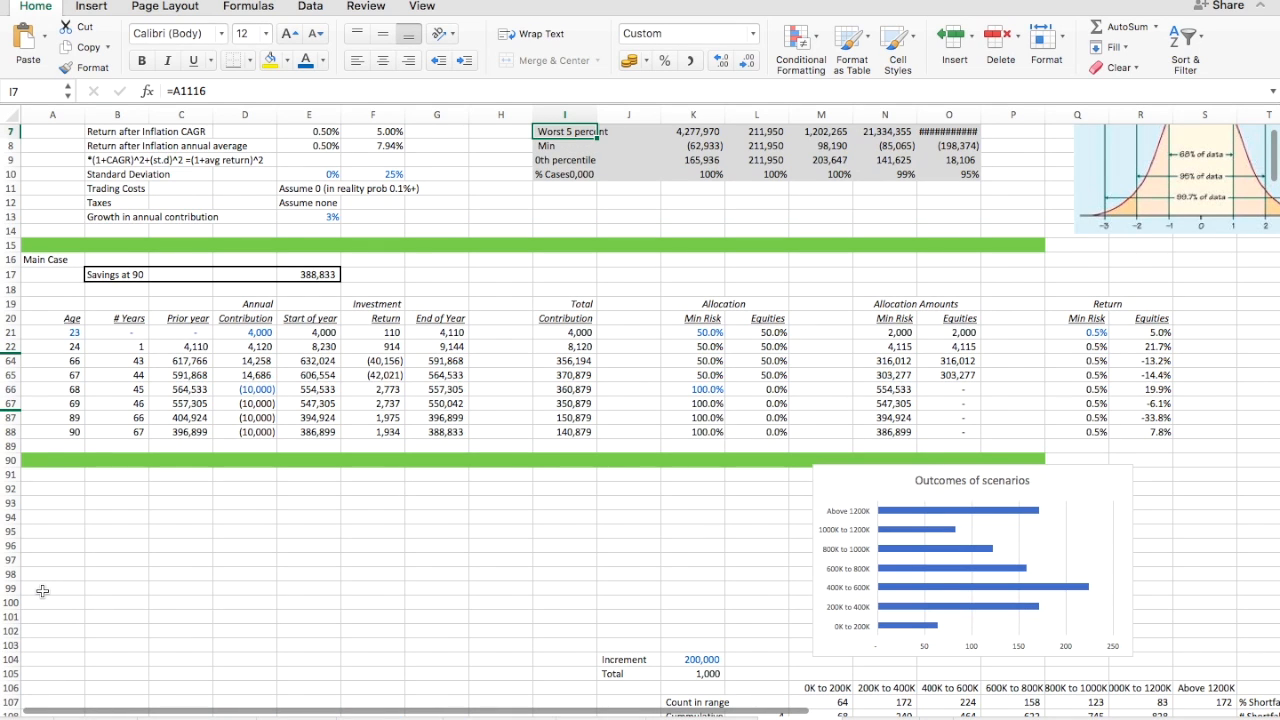
# - Fill the label link in I7 down through I10 for the remaining Scenario Output rows
pyautogui.hotkey('shift', 'Down')
pyautogui.hotkey('shift', 'Down')
pyautogui.hotkey('shift', 'Down')
pyautogui.hotkey('ctrl', 'd')
pyautogui.hotkey('ctrl', 'z')
pyautogui.hotkey('shift', 'Up')
pyautogui.hotkey('shift', 'Up')
pyautogui.hotkey('shift', 'Up')
pyautogui.press('Down')
pyautogui.press('Down')
pyautogui.press('Down')
# - Link the first value of the Worst row in the Scenario Output table, K7, to C1116
pyautogui.press('Up')
pyautogui.press('Up')
pyautogui.press('Up')
pyautogui.press('Up')
pyautogui.press('Right')
pyautogui.press('Right')
pyautogui.press('Down')
pyautogui.write('=')
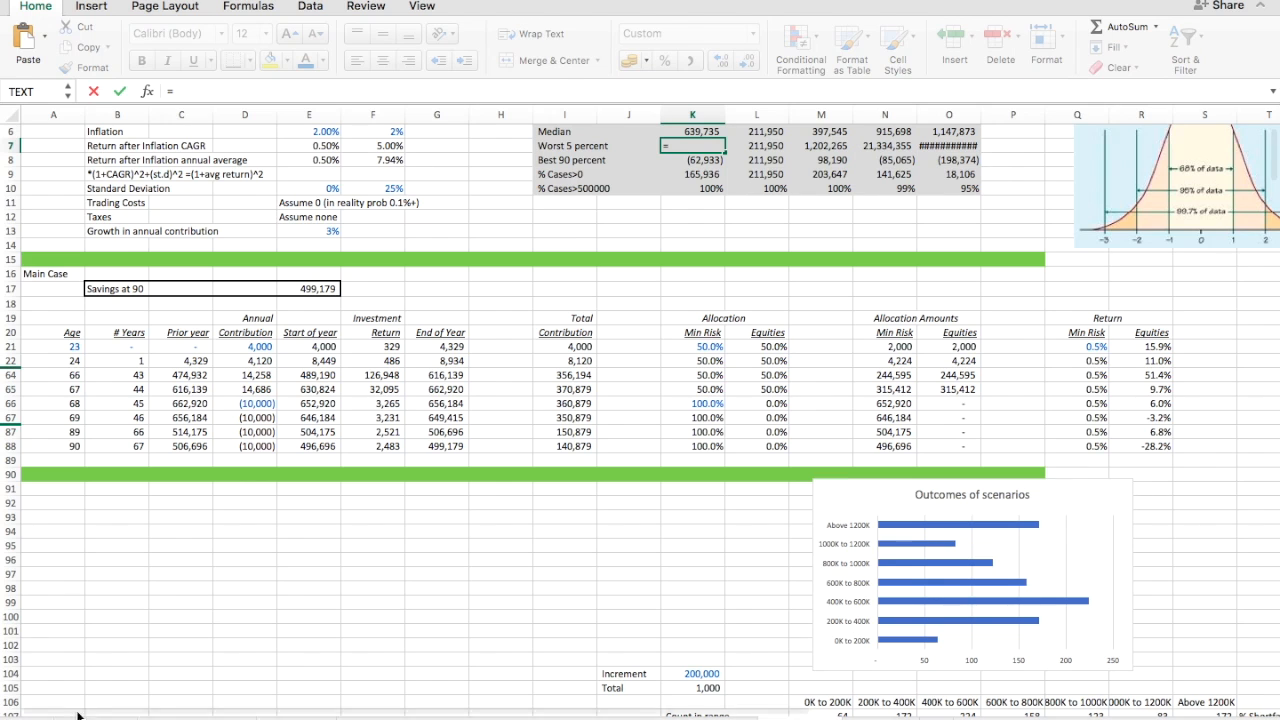
pyautogui.scroll(-7, 131, 636)
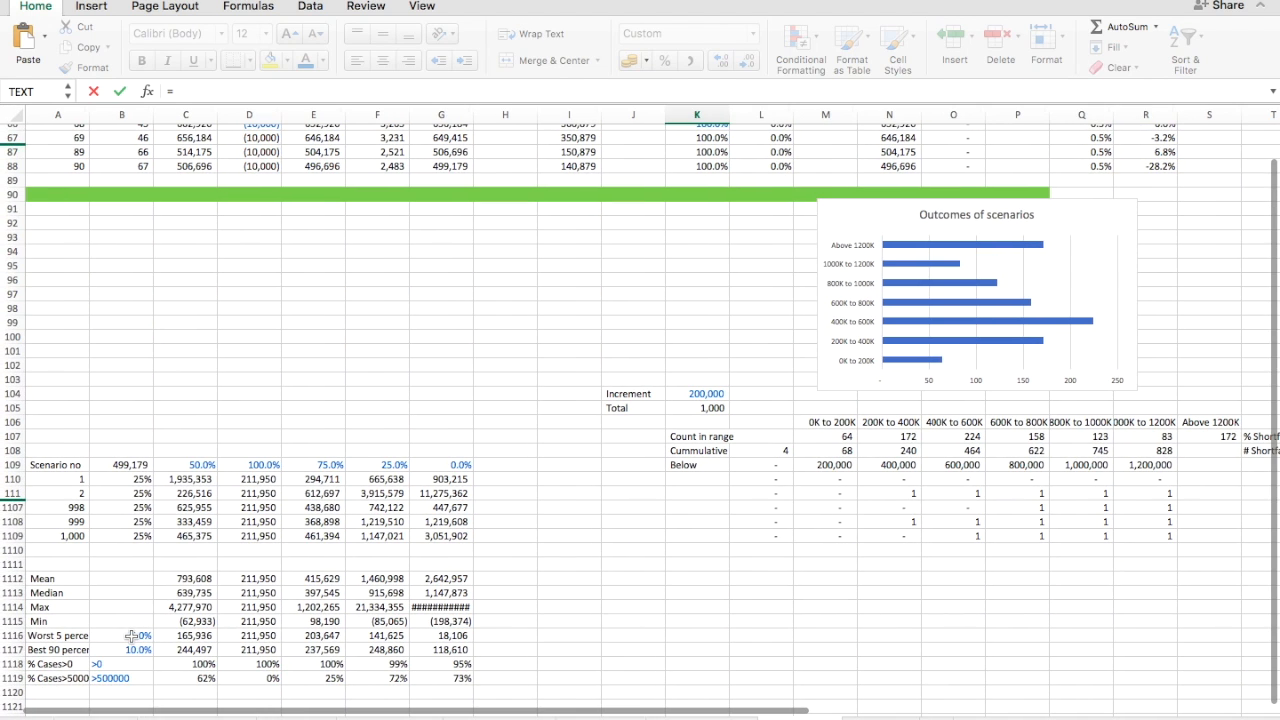
pyautogui.click(192, 636)
pyautogui.press('Return')
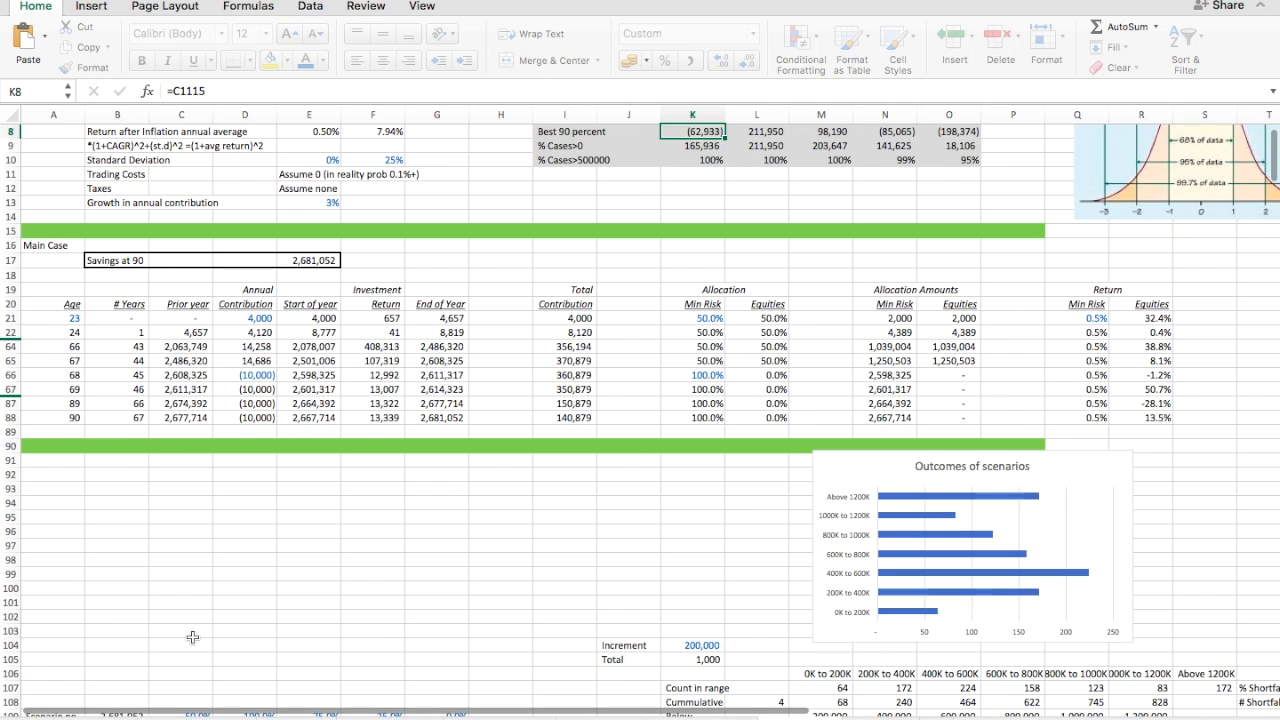
# - Copy the formula in K7 to the whole range K7:O10 of the Scenario Output table
pyautogui.press('Up')
pyautogui.press('Up')
pyautogui.press('Up')
pyautogui.press('Down')
pyautogui.press('Down')
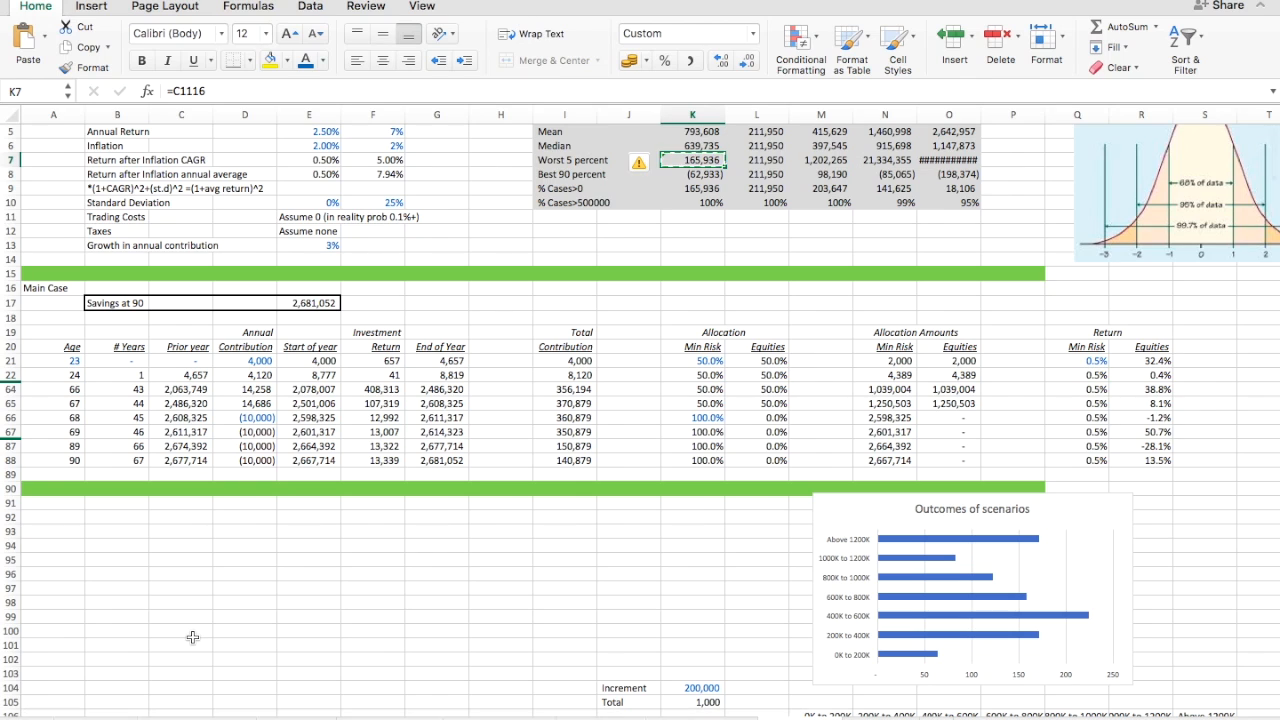
pyautogui.press('super+c')
pyautogui.press('super+shift+Right')
pyautogui.press('super+shift+Down')
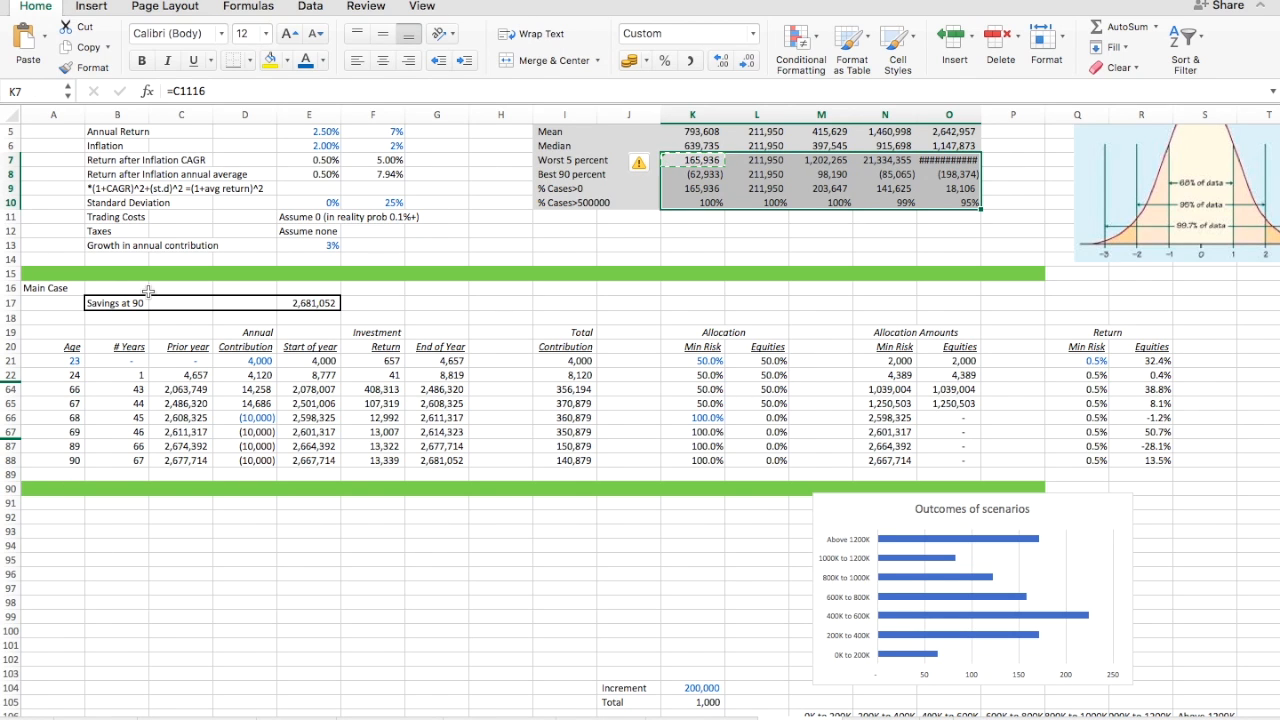
pyautogui.press('super+v')
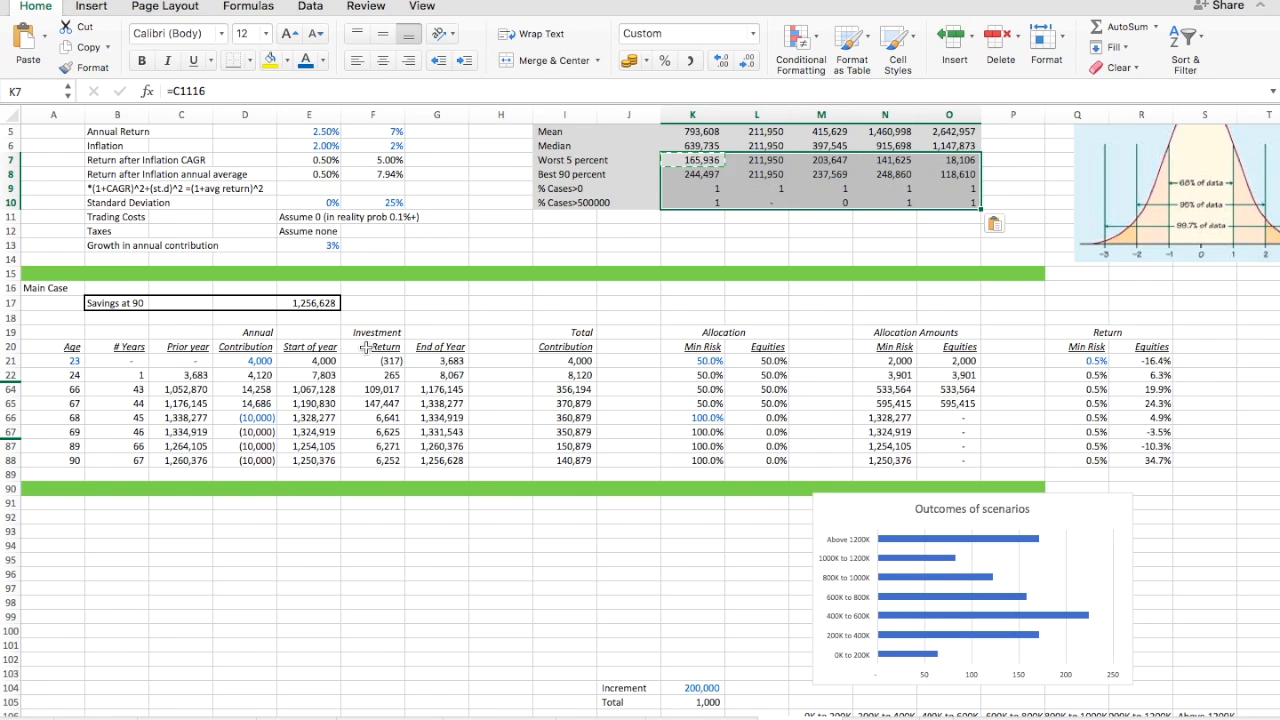
# - Format the two % Cases rows of the Scenario Output table, K9:O10, as percentages
pyautogui.press('Down')
pyautogui.press('Down')
pyautogui.hotkey('shift', 'Right')
pyautogui.hotkey('shift', 'Right')
pyautogui.hotkey('shift', 'Right')
pyautogui.hotkey('shift', 'Right')
pyautogui.hotkey('shift', 'Down')
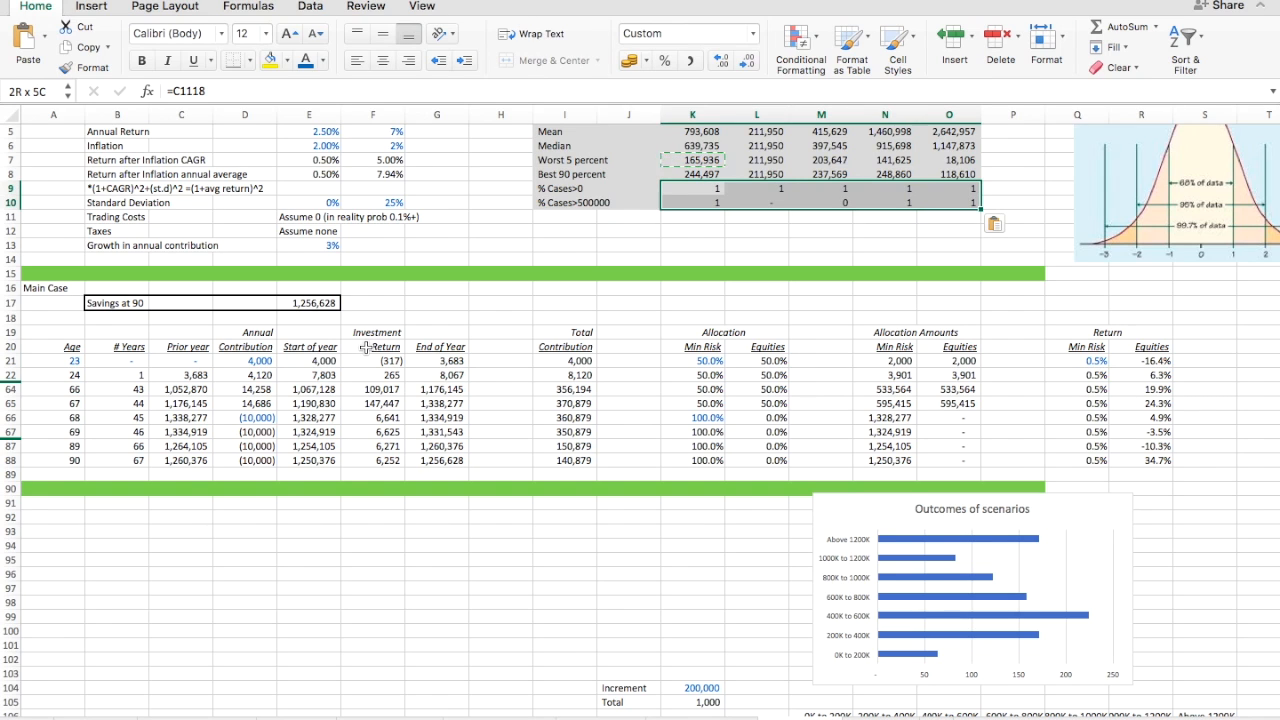
pyautogui.click(665, 55)
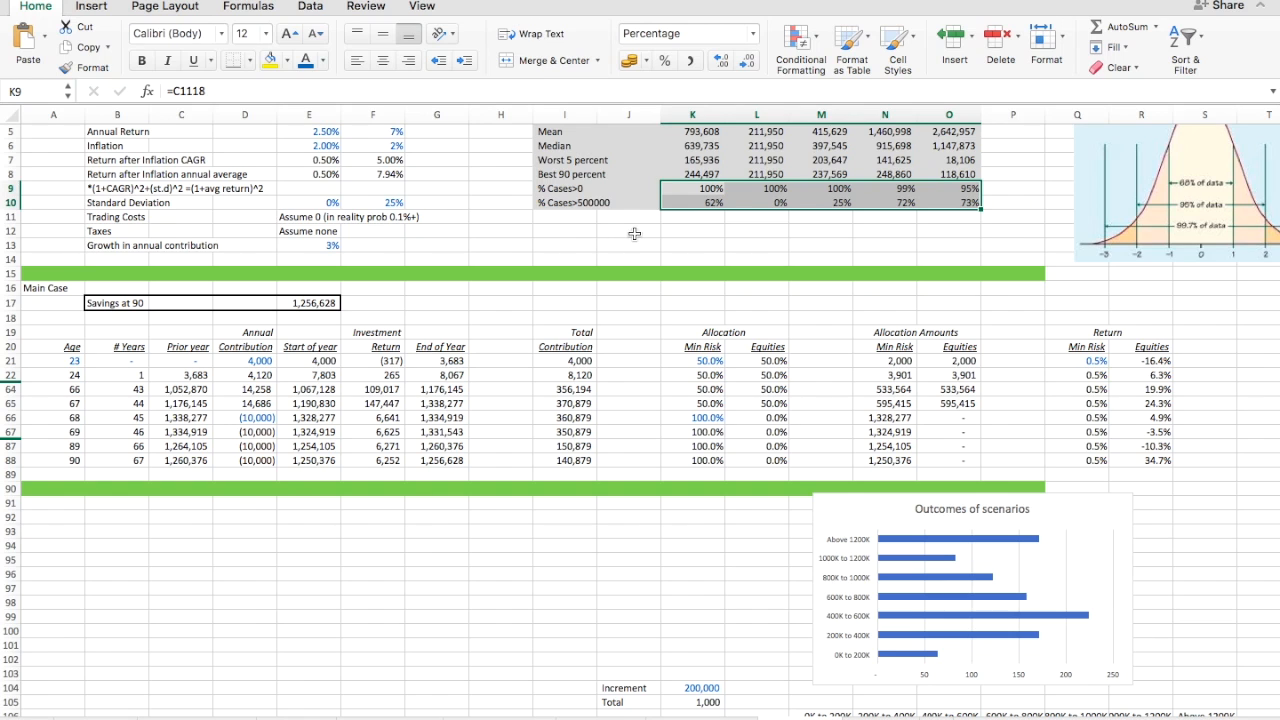
pyautogui.scroll(3, 630, 236)
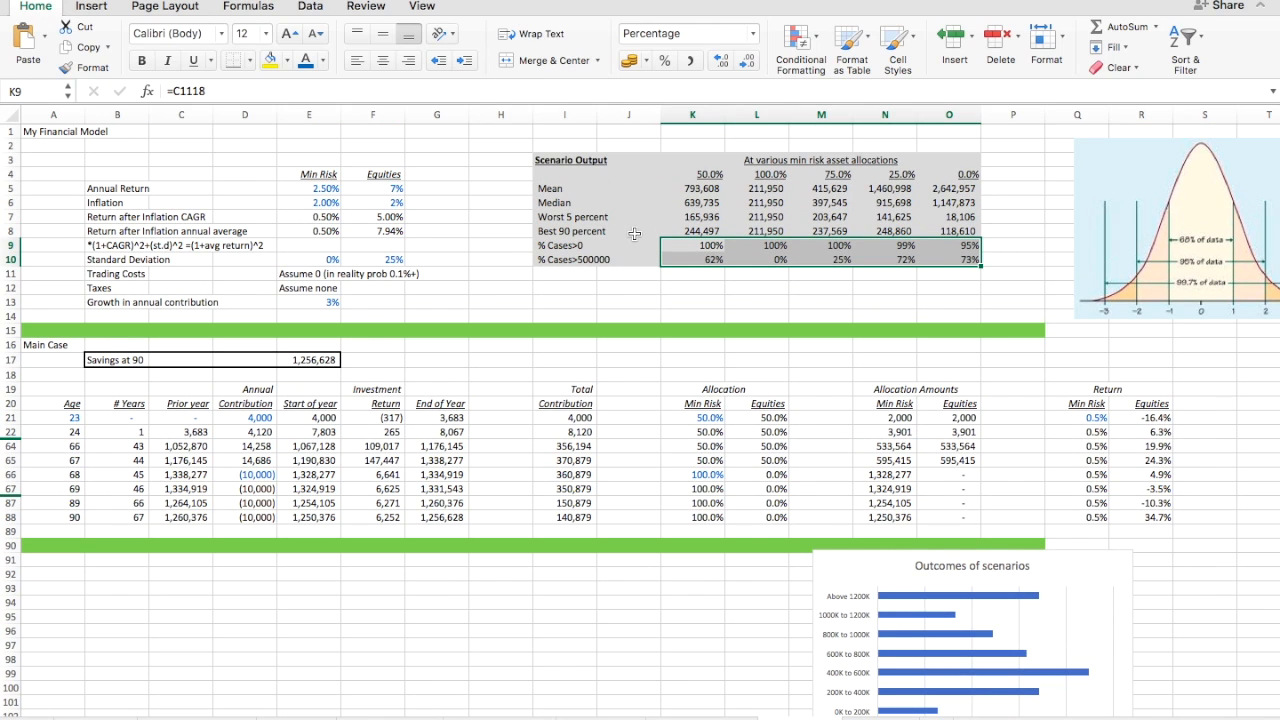
# - Show the Equities annual return and inflation, F5:F6, with two decimals and set the annual return to 6.5%
pyautogui.press('Down')
pyautogui.press('Left')
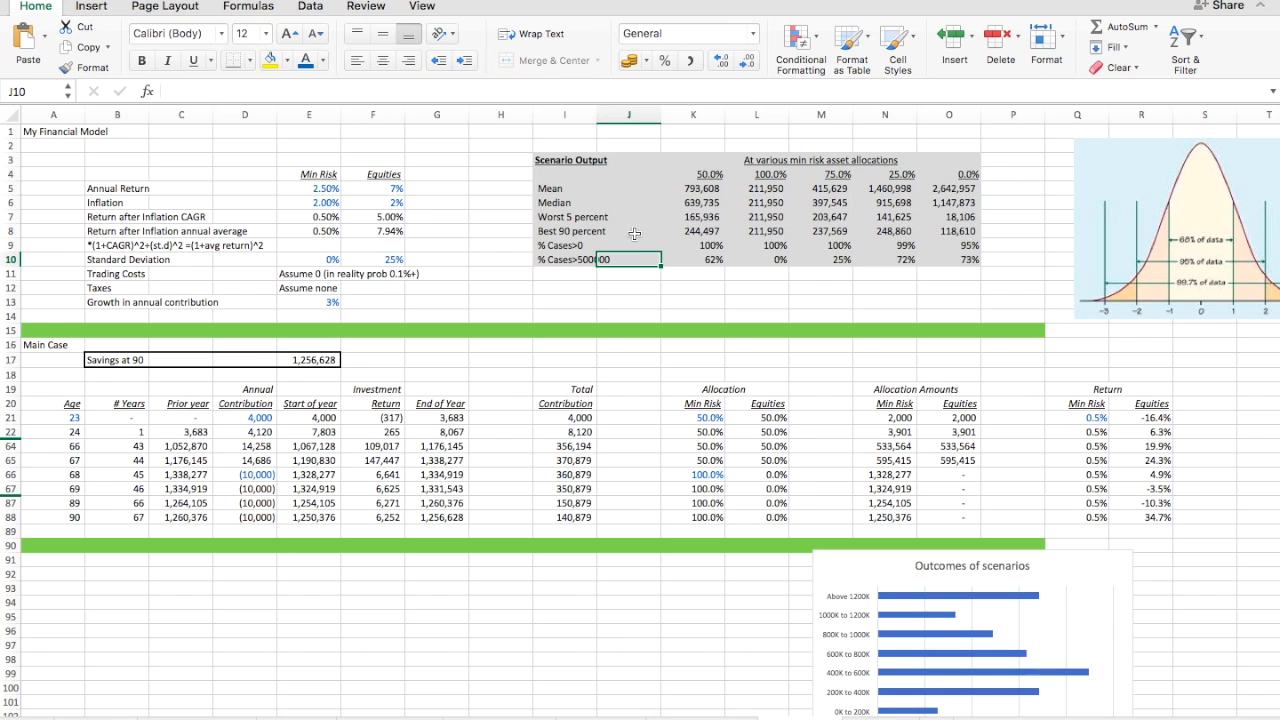
pyautogui.press('Down')
pyautogui.press('Down')
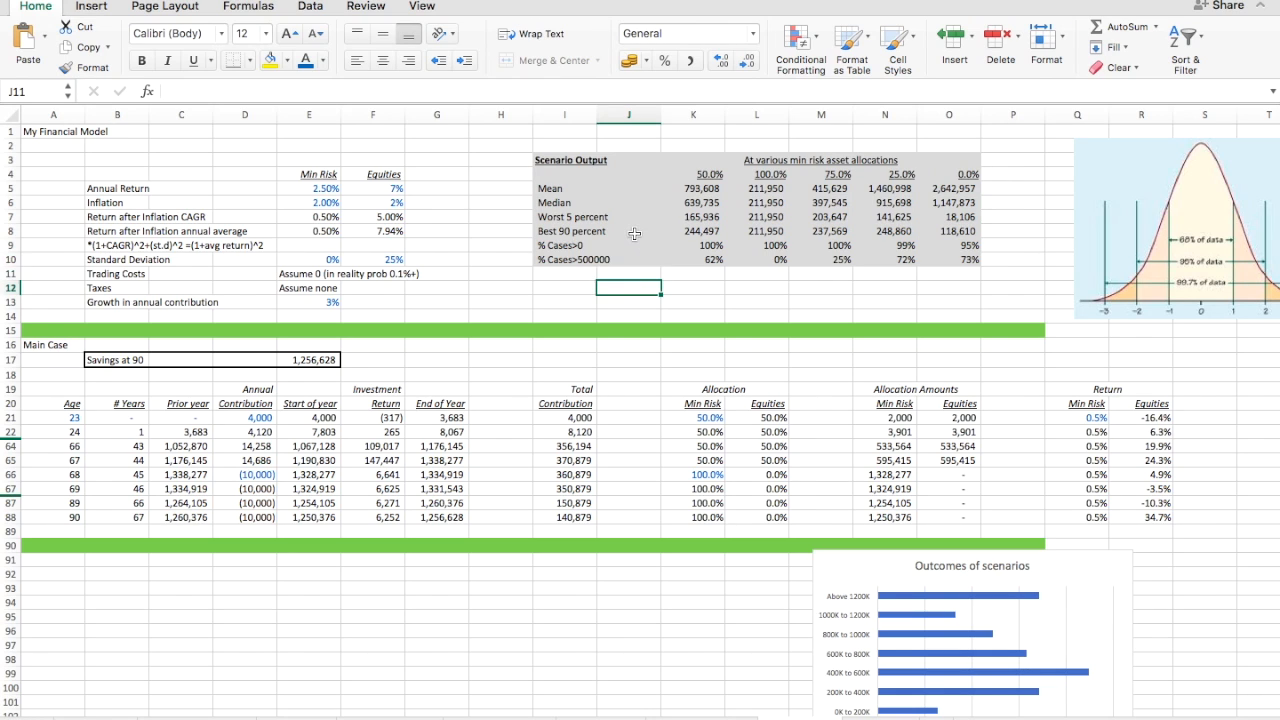
pyautogui.press('Left')
pyautogui.press('Left')
pyautogui.press('Left')
pyautogui.press('Left')
pyautogui.press('Up')
pyautogui.press('Up')
pyautogui.press('Up')
pyautogui.press('Up')
pyautogui.press('Up')
pyautogui.press('Up')
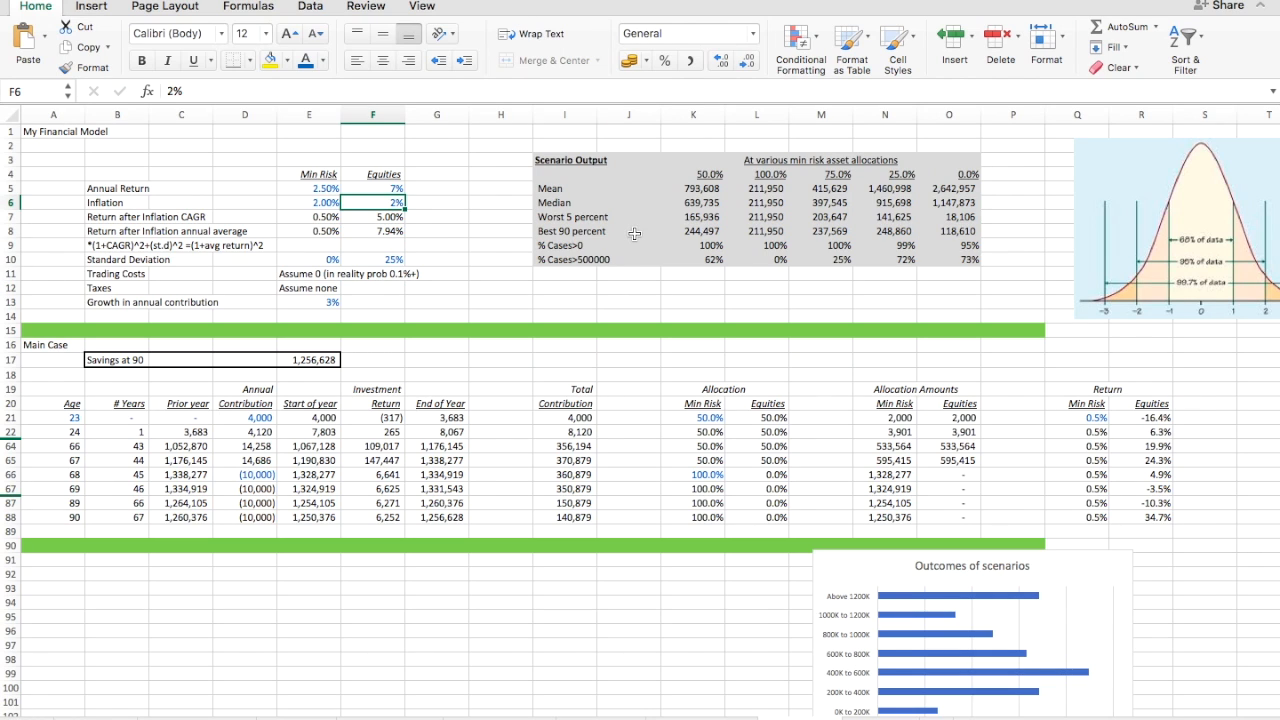
pyautogui.press('Up')
pyautogui.hotkey('shift', 'Down')
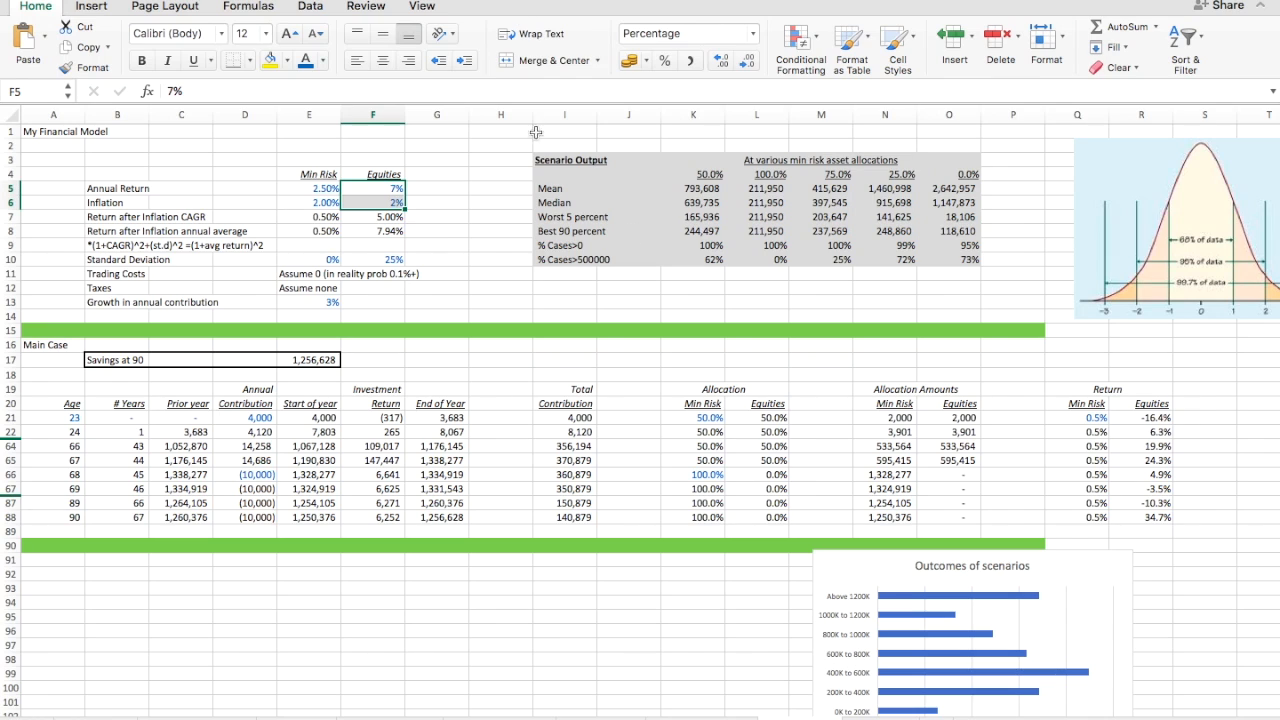
pyautogui.click(722, 63)
pyautogui.click(722, 63)
pyautogui.write('6.5')
pyautogui.press('Return')
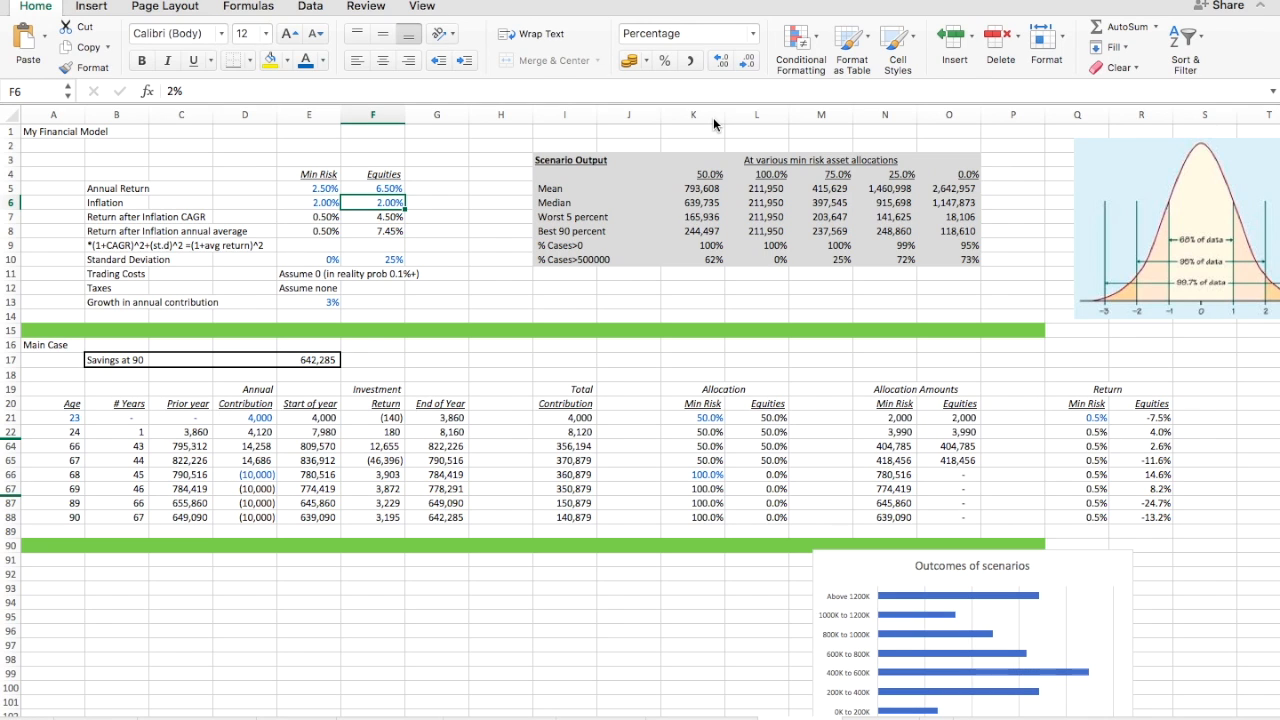
# - Examine the return after inflation and standard deviation cells in the Equities column of the assumptions
pyautogui.press('Down')
pyautogui.press('Down')
pyautogui.press('Down')
pyautogui.press('Down')
pyautogui.press('Up')
pyautogui.press('Down')
pyautogui.press('Up')
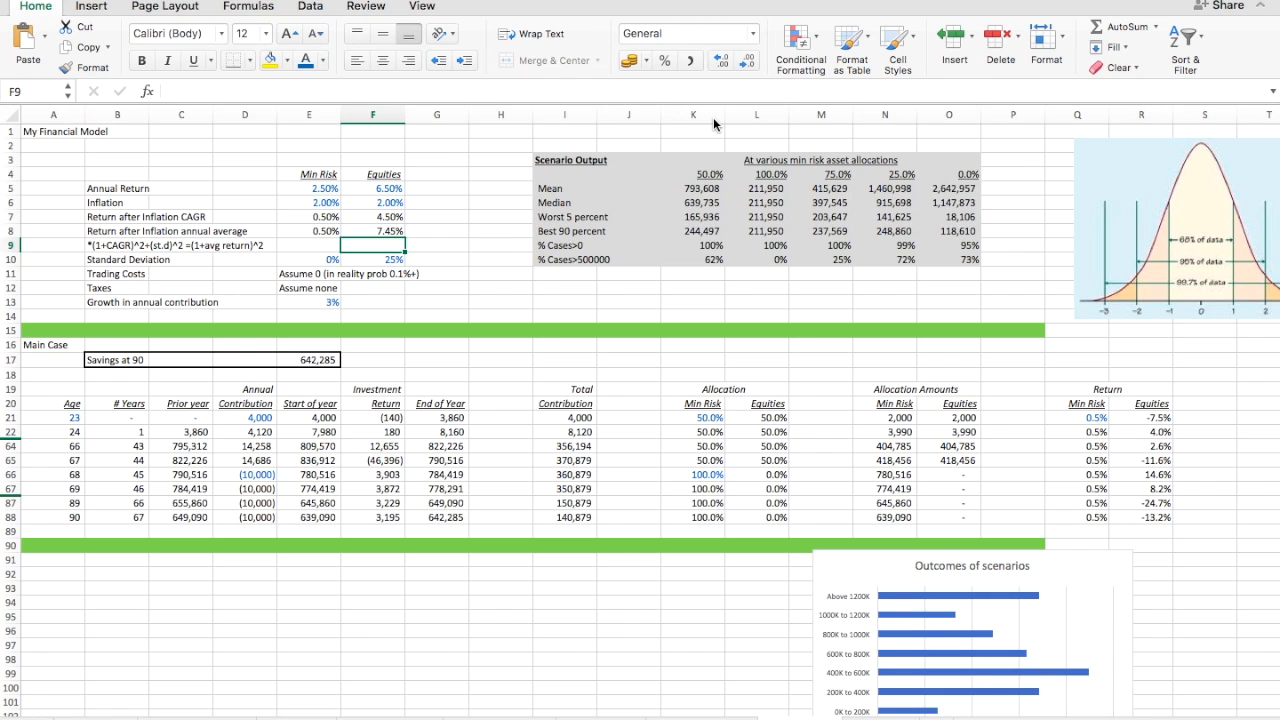
pyautogui.press('Up')
pyautogui.press('Up')
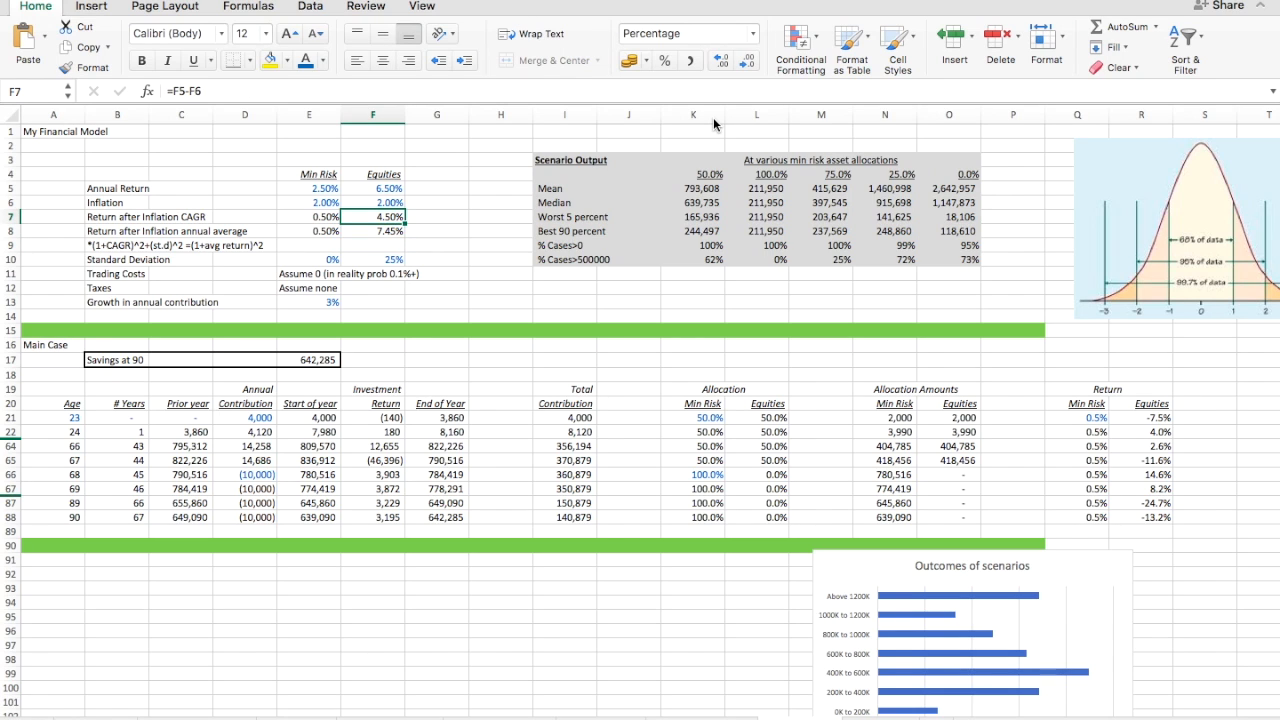
pyautogui.press('Down')
pyautogui.press('Down')
pyautogui.press('Down')
pyautogui.press('Down')
pyautogui.press('Down')
pyautogui.press('Down')
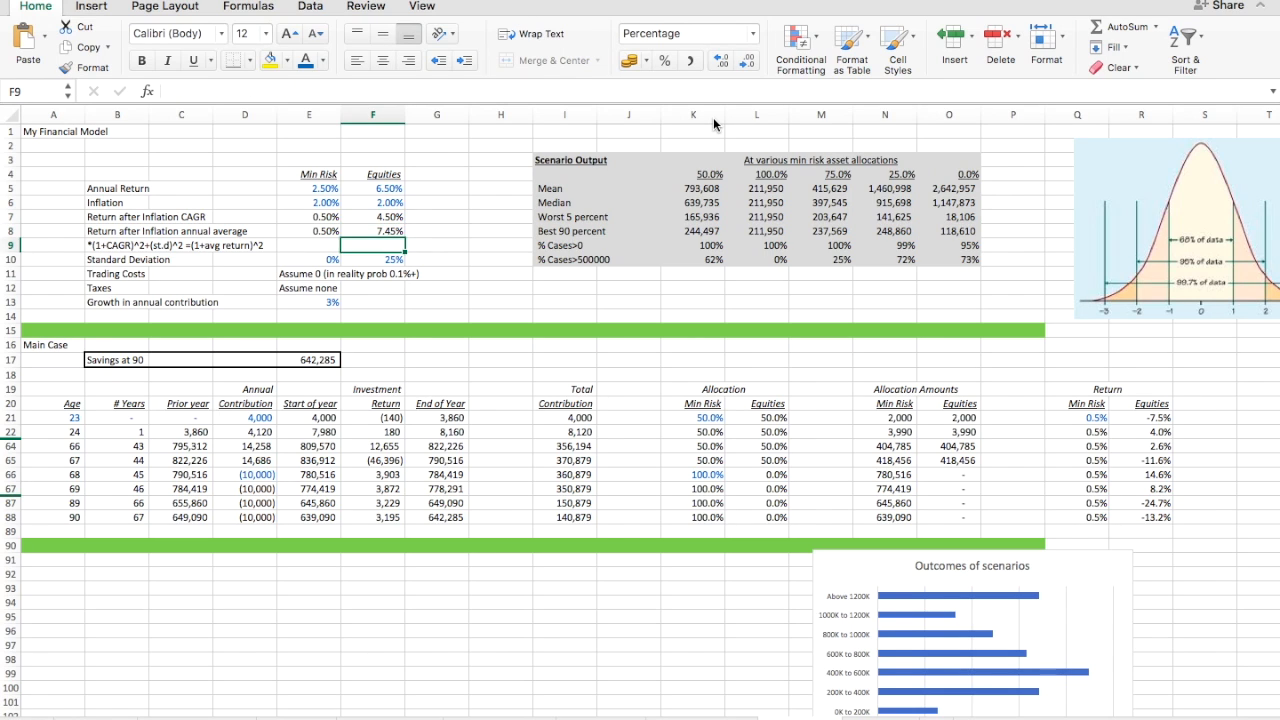
# - Move the assumptions block B7:F13 down one row to free row 7 below Inflation
pyautogui.press('Down')
pyautogui.press('Up')
pyautogui.press('Up')
pyautogui.press('Left')
pyautogui.press('Left')
pyautogui.press('Left')
pyautogui.press('Left')
pyautogui.press('Up')
pyautogui.press('Up')
pyautogui.press('Up')
pyautogui.press('Up')
pyautogui.press('Up')
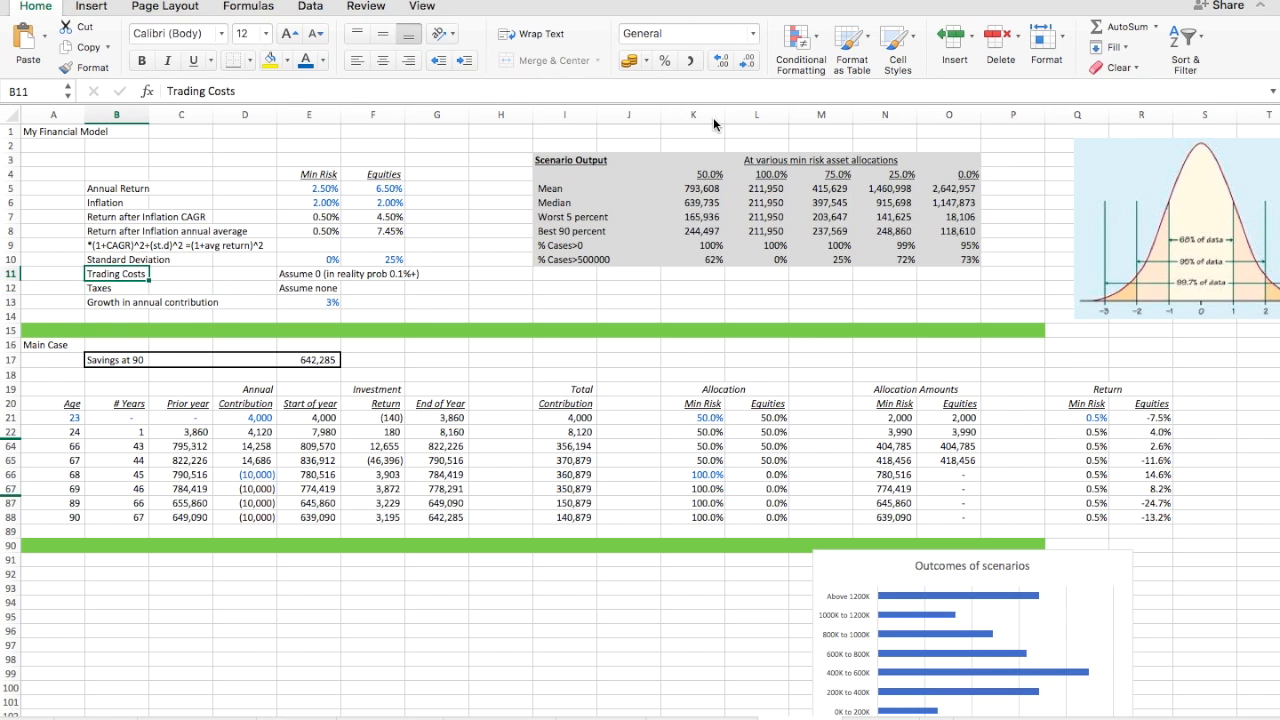
pyautogui.hotkey('shift', 'Right')
pyautogui.hotkey('shift', 'Right')
pyautogui.hotkey('shift', 'Right')
pyautogui.hotkey('shift', 'Right')
pyautogui.hotkey('shift', 'Down')
pyautogui.hotkey('shift', 'Down')
pyautogui.hotkey('shift', 'Down')
pyautogui.hotkey('shift', 'Down')
pyautogui.hotkey('shift', 'Down')
pyautogui.hotkey('shift', 'Down')
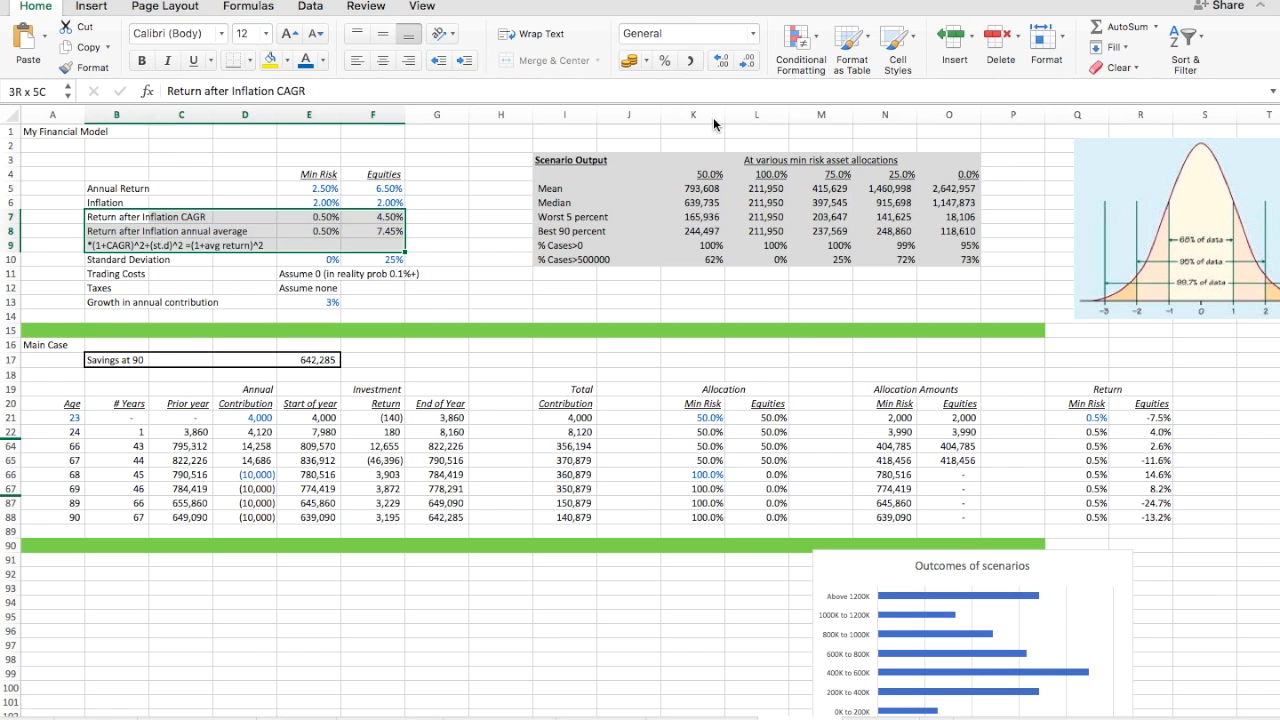
pyautogui.press('super+x')
pyautogui.press('Down')
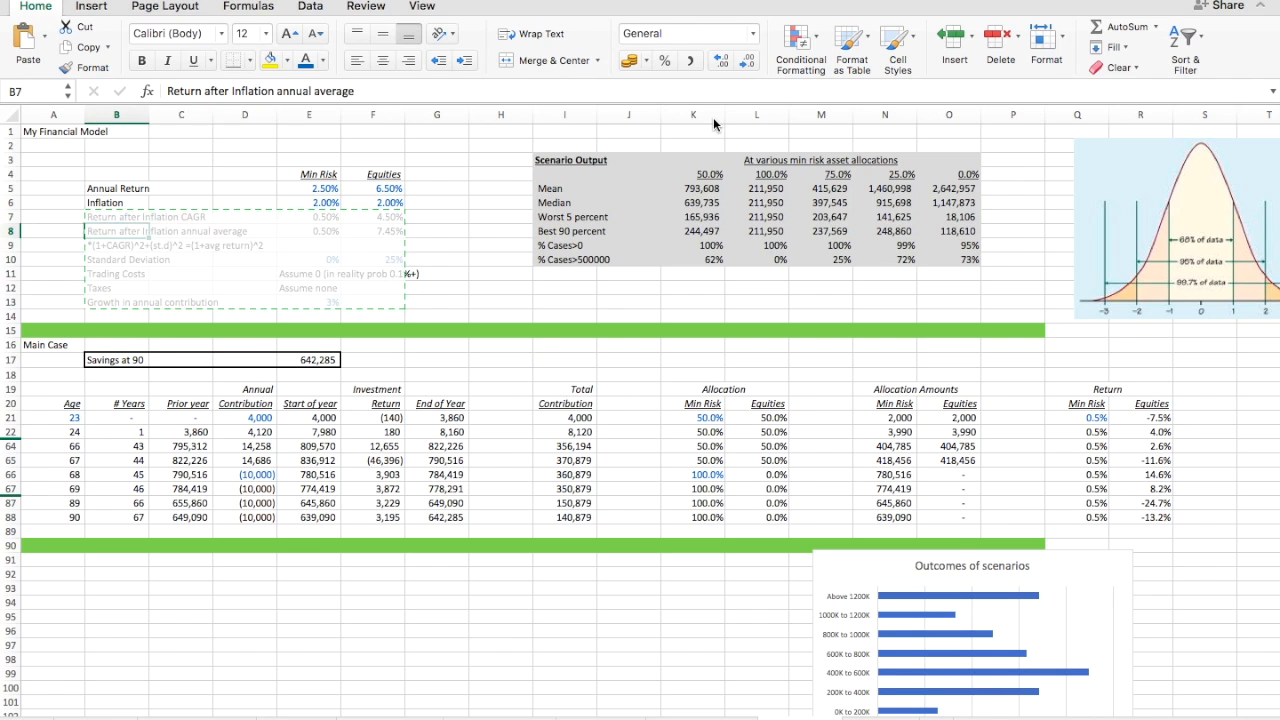
pyautogui.press('Up')
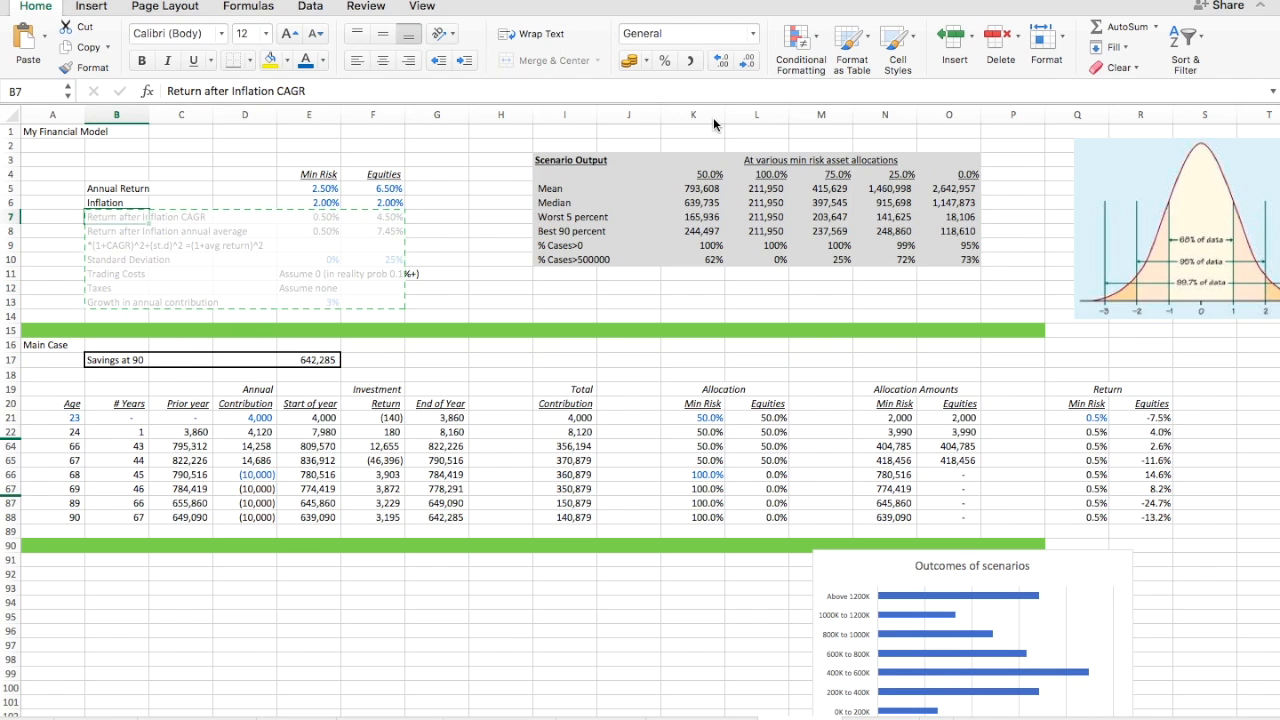
pyautogui.press('Down')
pyautogui.press('super+v')
pyautogui.press('Up')
pyautogui.press('Up')
pyautogui.hotkey('shift', 'Right')
pyautogui.hotkey('shift', 'Right')
pyautogui.hotkey('shift', 'Right')
pyautogui.hotkey('shift', 'Right')
pyautogui.press('super+c')
pyautogui.press('Down')
pyautogui.press('Down')
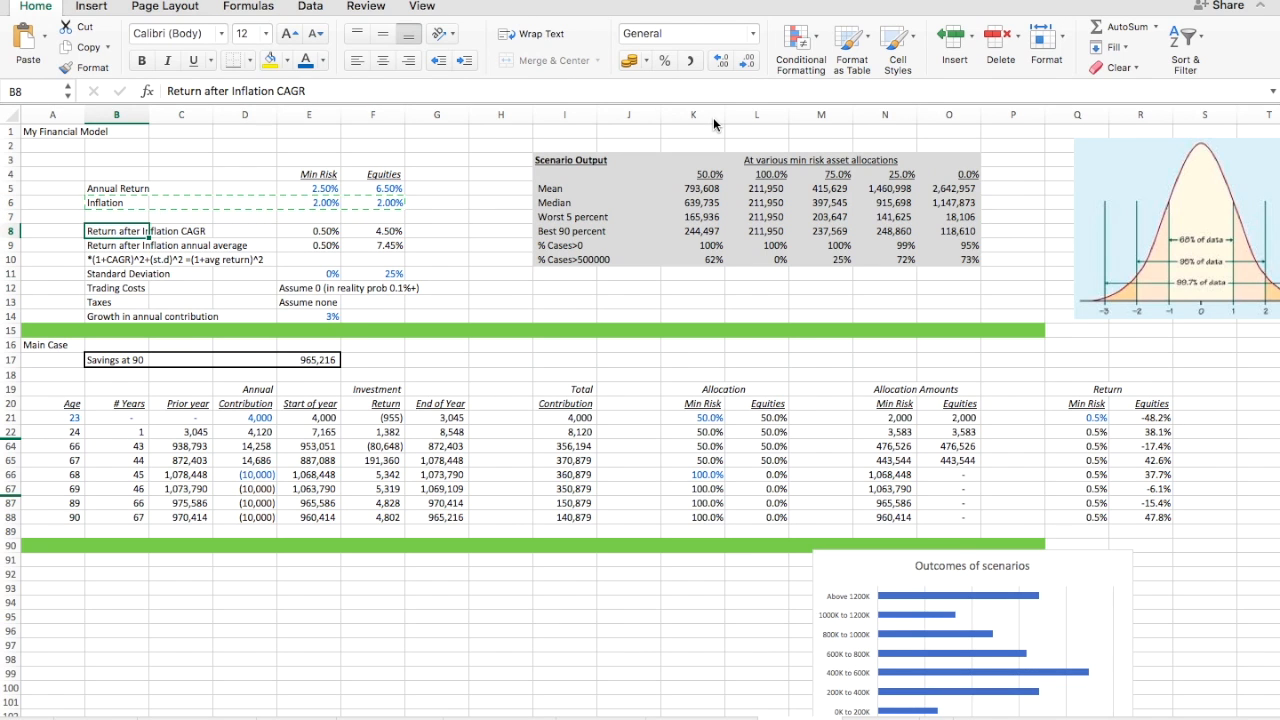
pyautogui.press('super+v')
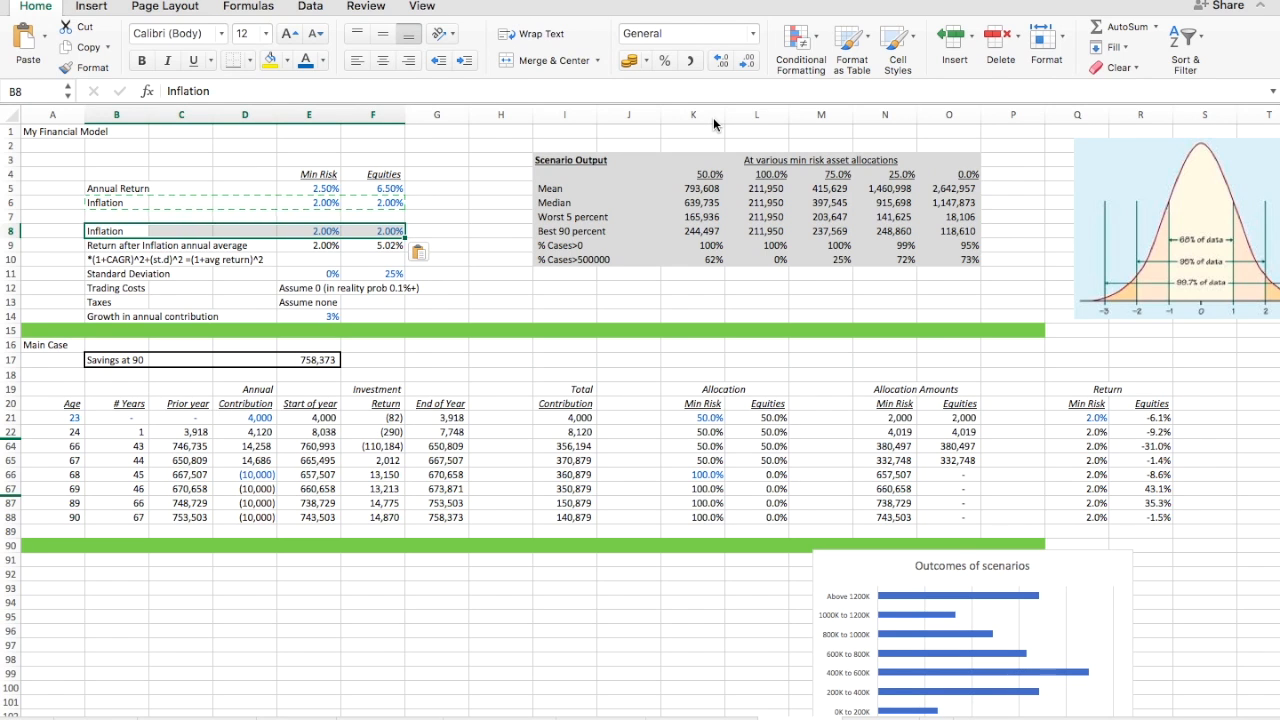
pyautogui.press('super+z')
# - Copy the Inflation row, B6:F6, into the empty row 7 directly below it
pyautogui.press('Up')
pyautogui.press('Up')
pyautogui.hotkey('shift', 'Right')
pyautogui.hotkey('shift', 'Right')
pyautogui.hotkey('shift', 'Right')
pyautogui.hotkey('shift', 'Right')
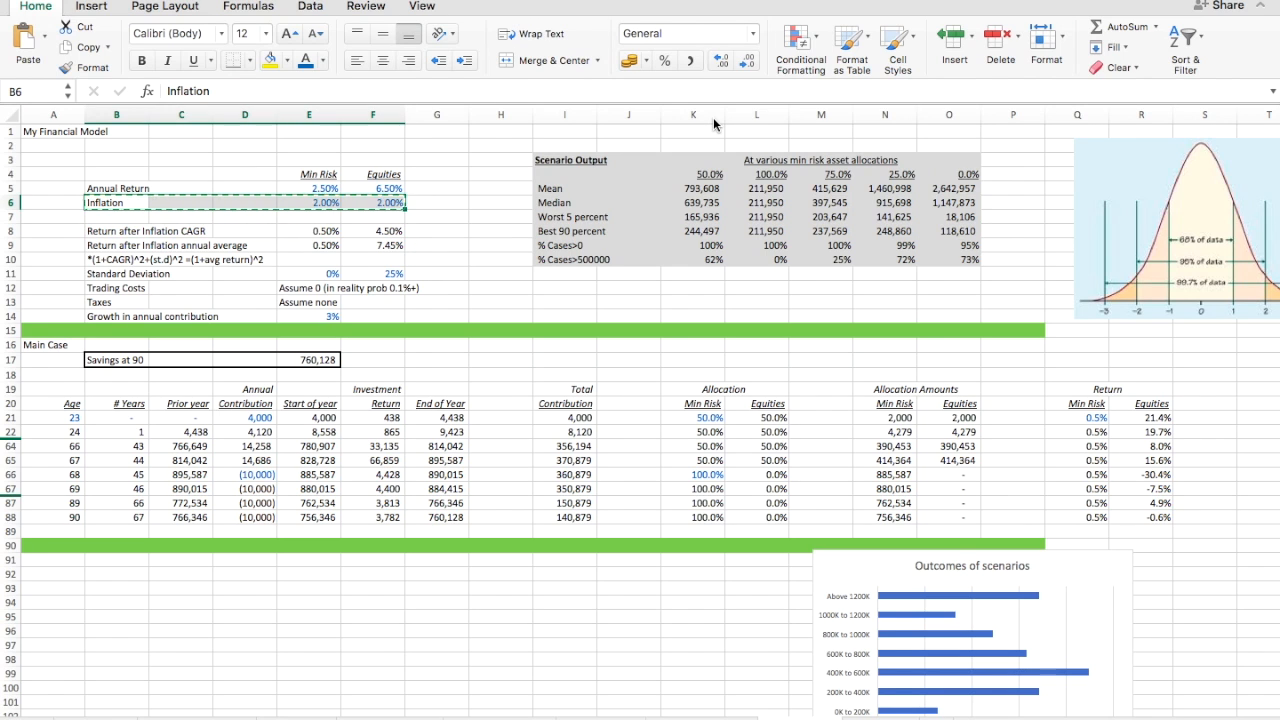
pyautogui.press('Down')
pyautogui.press('super+v')
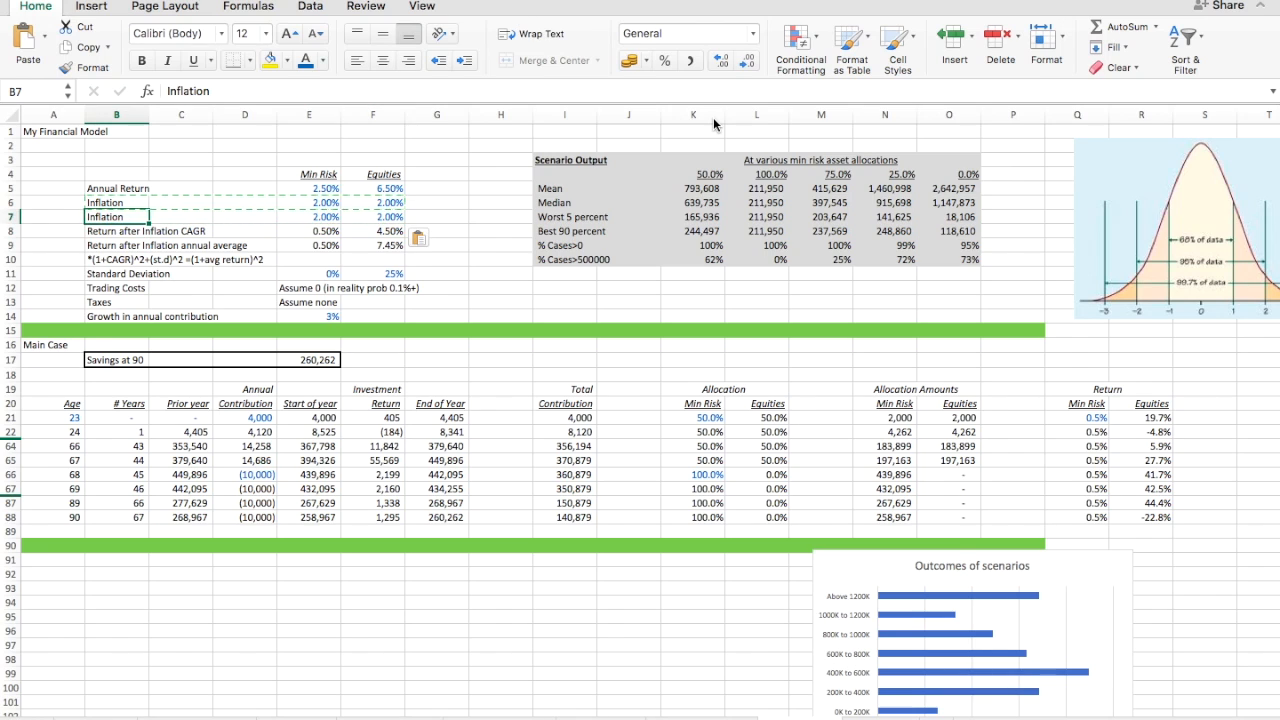
# - Rename the copied row's label in B7 as "Additional Active Fees (if any)"
pyautogui.write('Additional Active Fees (if an')
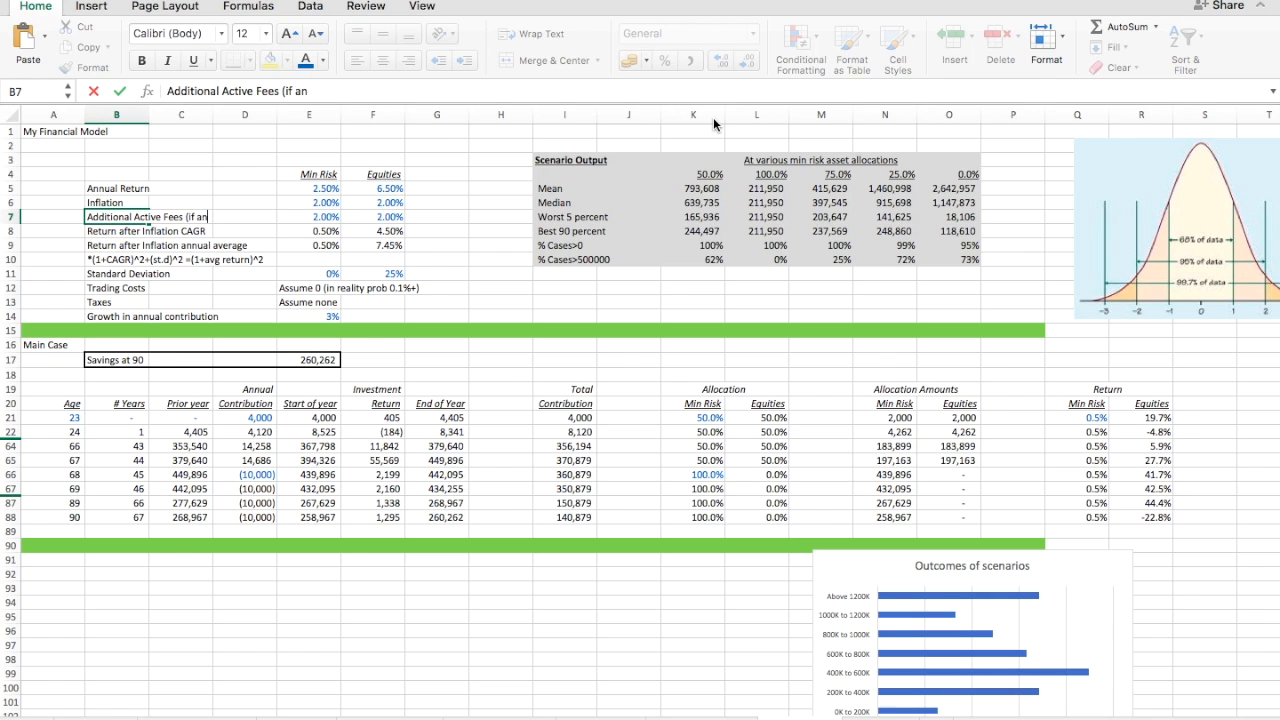
pyautogui.write('y)')
pyautogui.press('Return')
# - Set the Equities value of the Additional Active Fees row, F7, to 1.75%
pyautogui.press('Up')
pyautogui.press('Right')
pyautogui.press('Right')
pyautogui.press('Right')
pyautogui.press('Right')
pyautogui.press('Left')
pyautogui.press('Right')
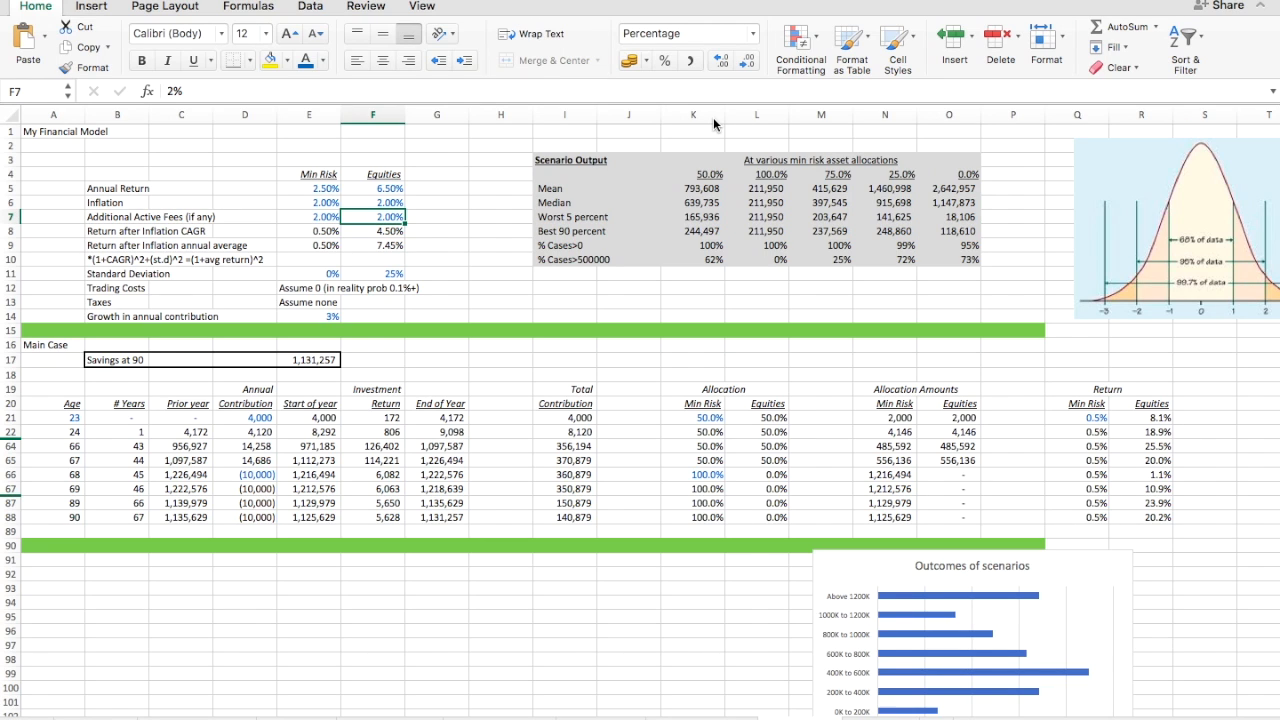
pyautogui.write('1.75')
pyautogui.press('Return')
# - Calculate the Min Risk additional active fee in E7 as one fifth of the Equities fee with =F7/5
pyautogui.press('Up')
pyautogui.press('Left')
pyautogui.write('=')
pyautogui.press('Right')
pyautogui.write('/5')
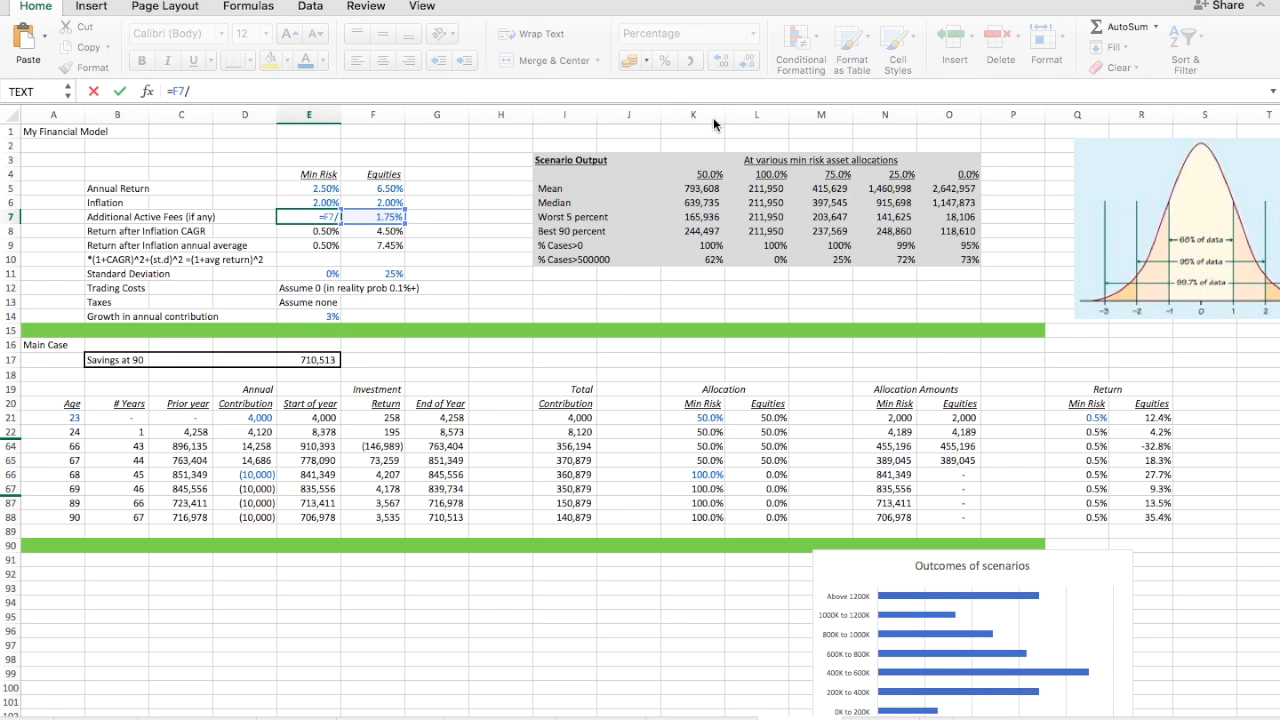
pyautogui.press('Return')
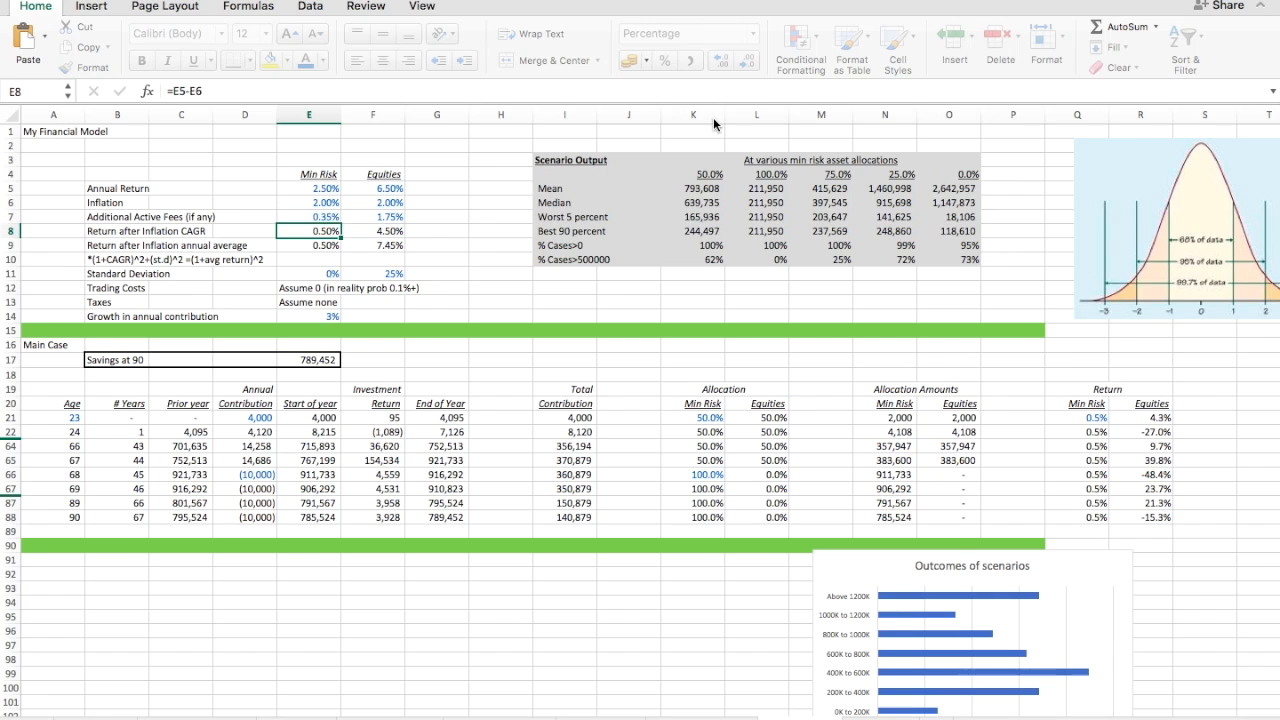
# - Subtract the additional active fee from the Equities return after inflation CAGR in F8 with =F5-F6-F7
pyautogui.press('Up')
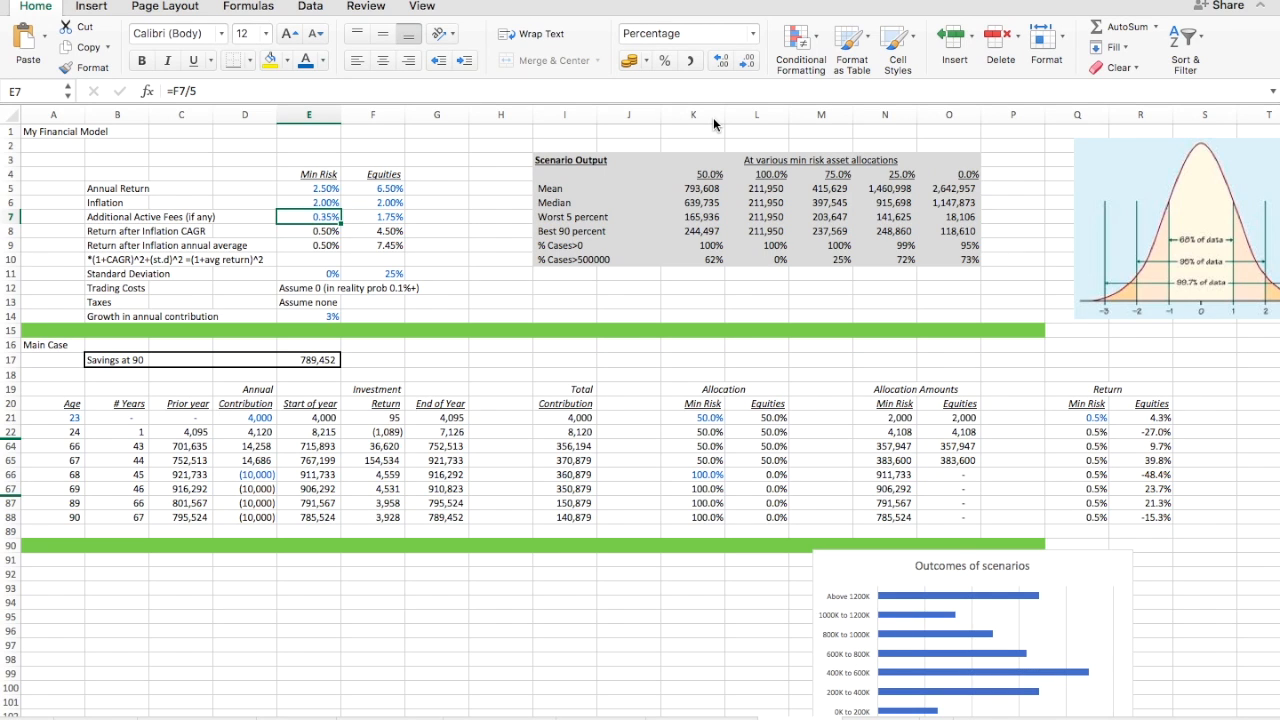
pyautogui.press('Down')
pyautogui.press('Right')
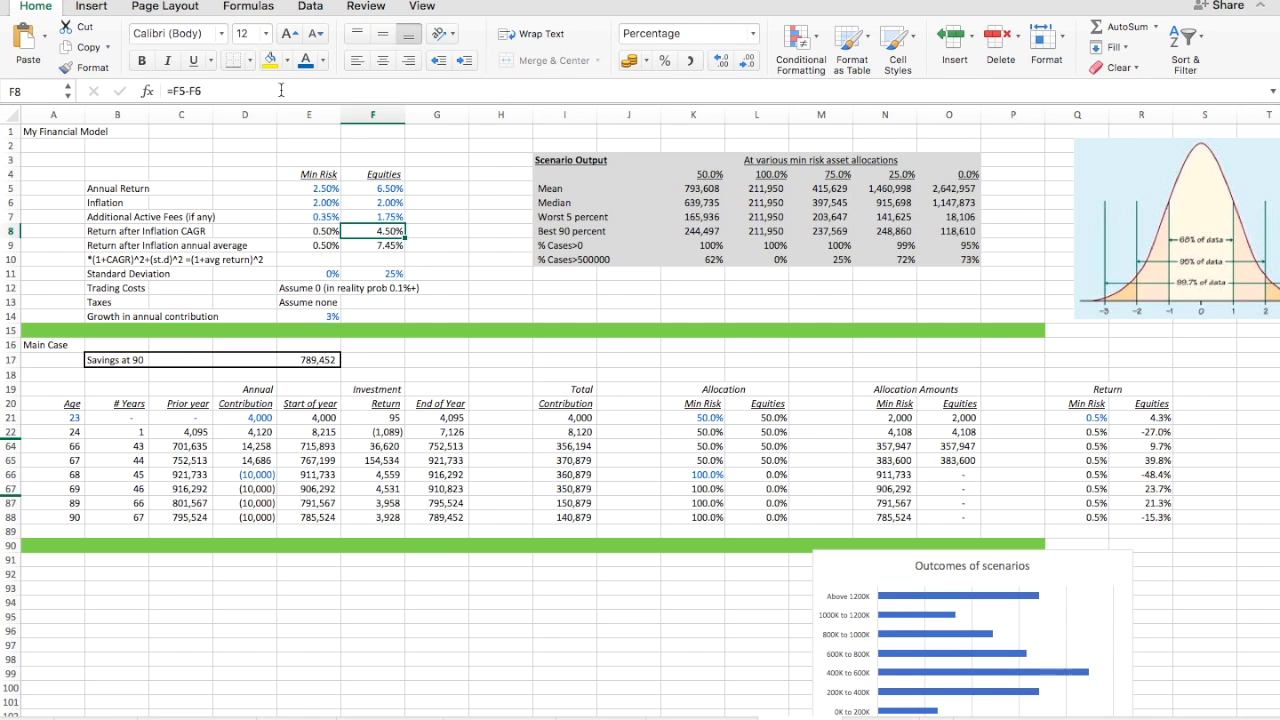
pyautogui.click(279, 90)
pyautogui.write('-')
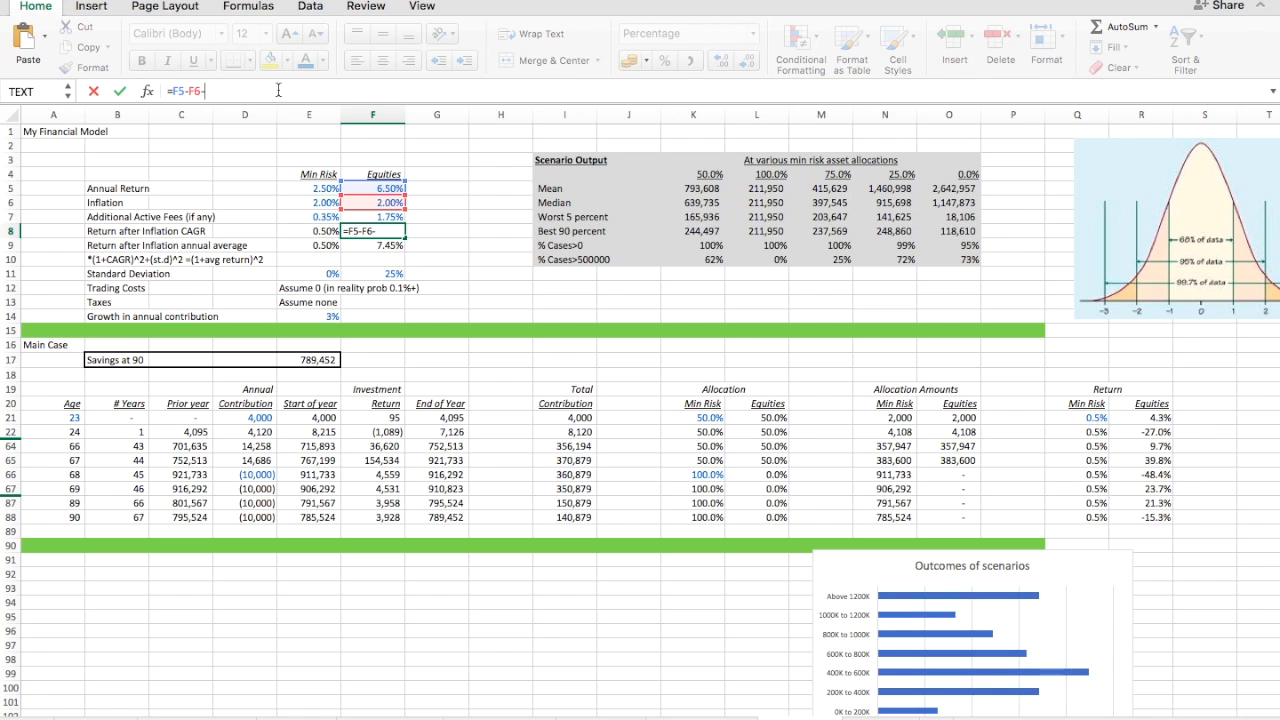
pyautogui.click(362, 217)
pyautogui.press('Return')
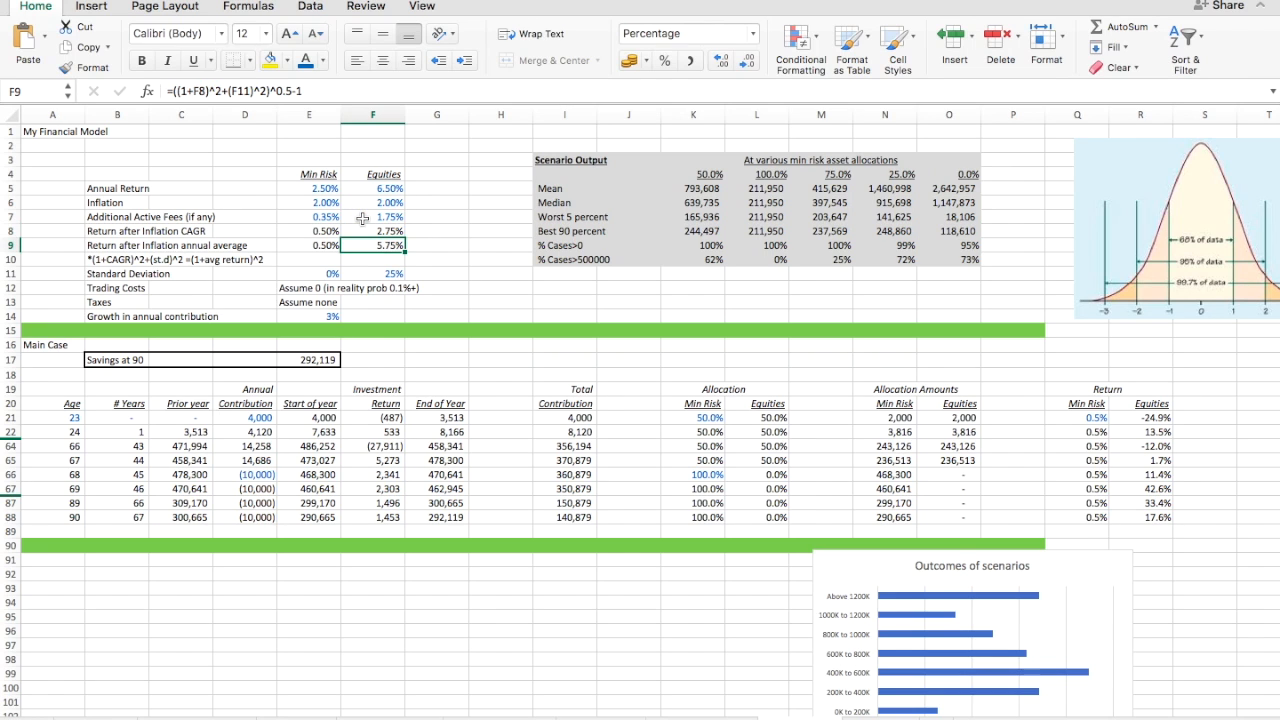
# - Copy the updated Equities CAGR formula from F8 into the Min Risk cell E8
pyautogui.hotkey('ctrl', 'c')
pyautogui.press('Up')
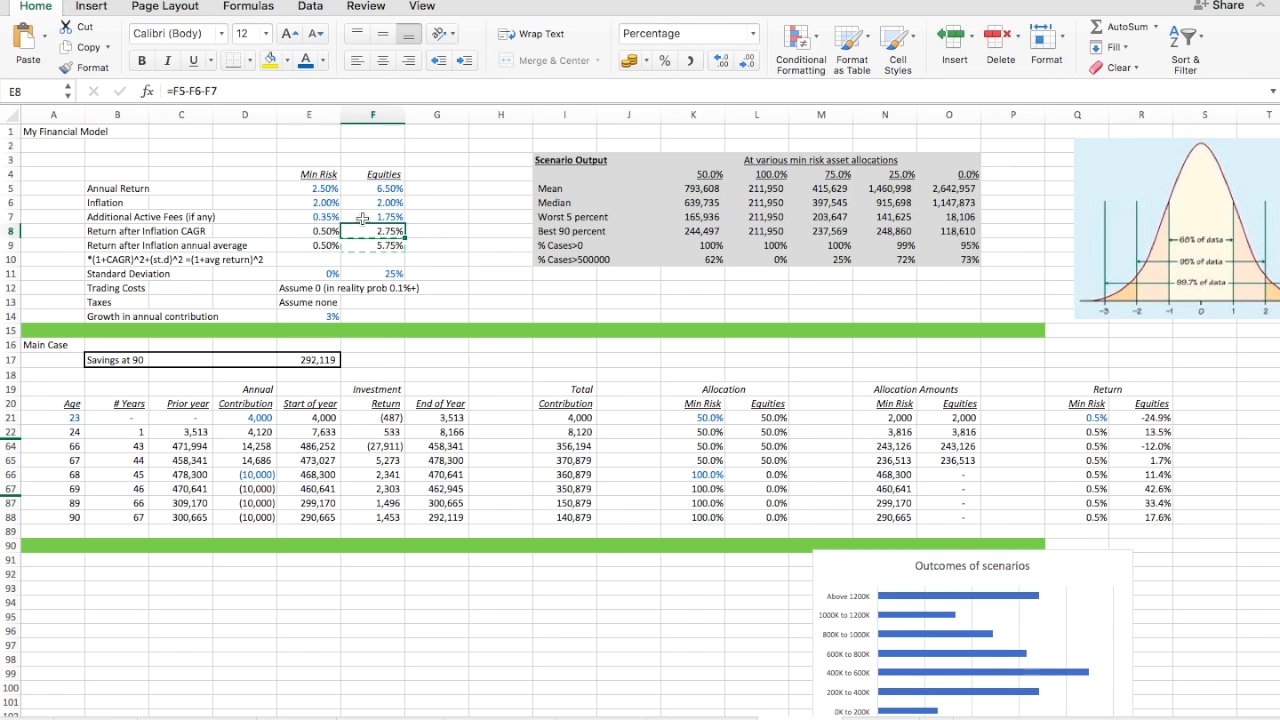
pyautogui.press('Left')
pyautogui.press('Return')
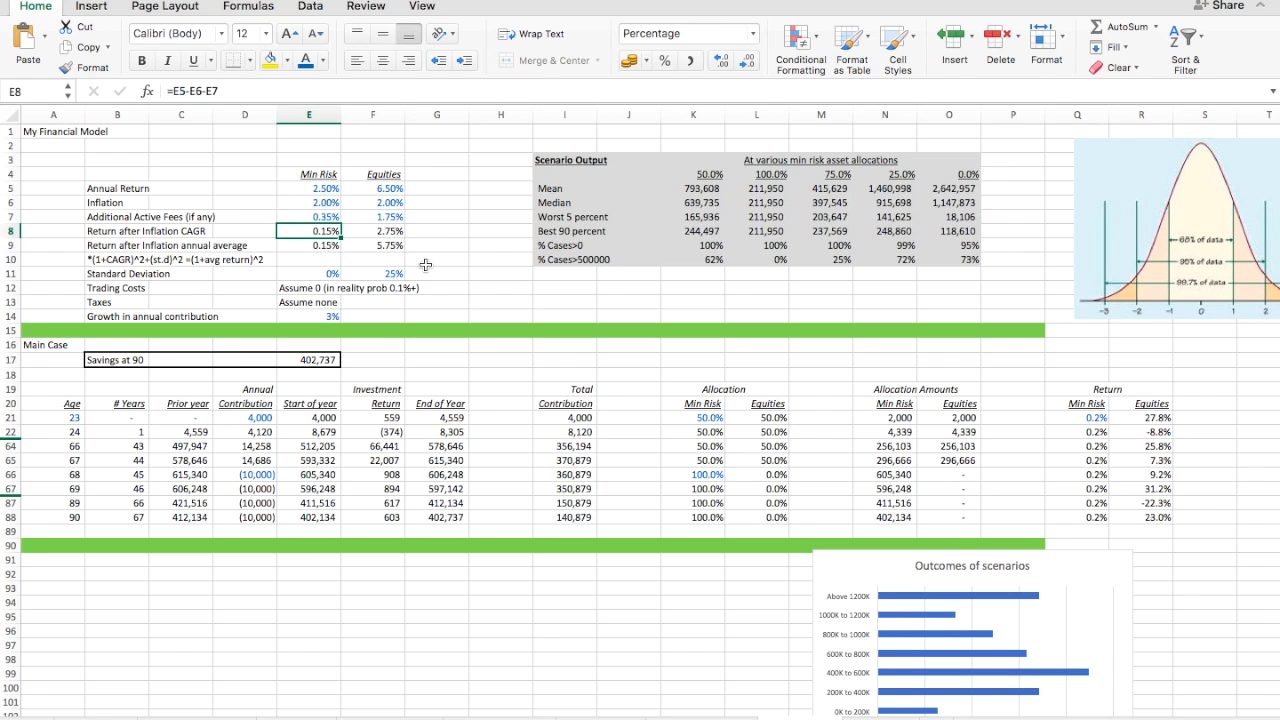
# - Insert three blank rows at row 15, above the green divider over the Main Case section
pyautogui.click(374, 330)
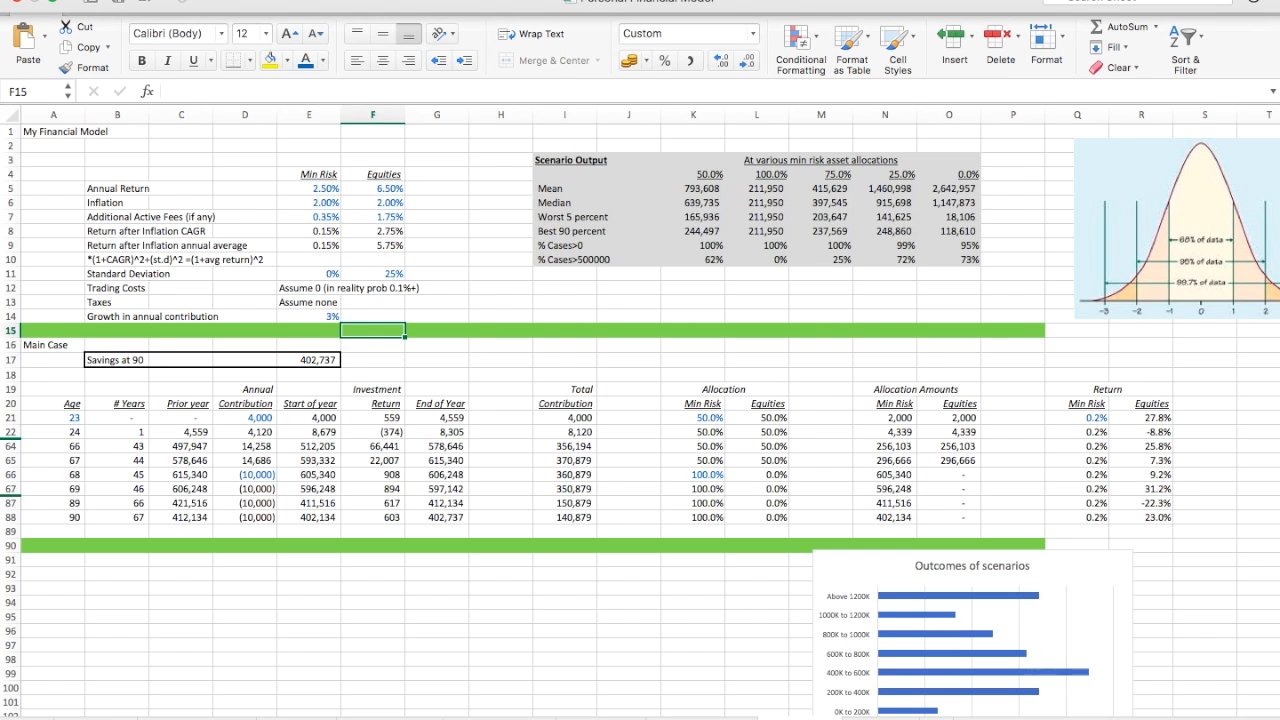
pyautogui.click(225, 1)
pyautogui.click(250, 9)
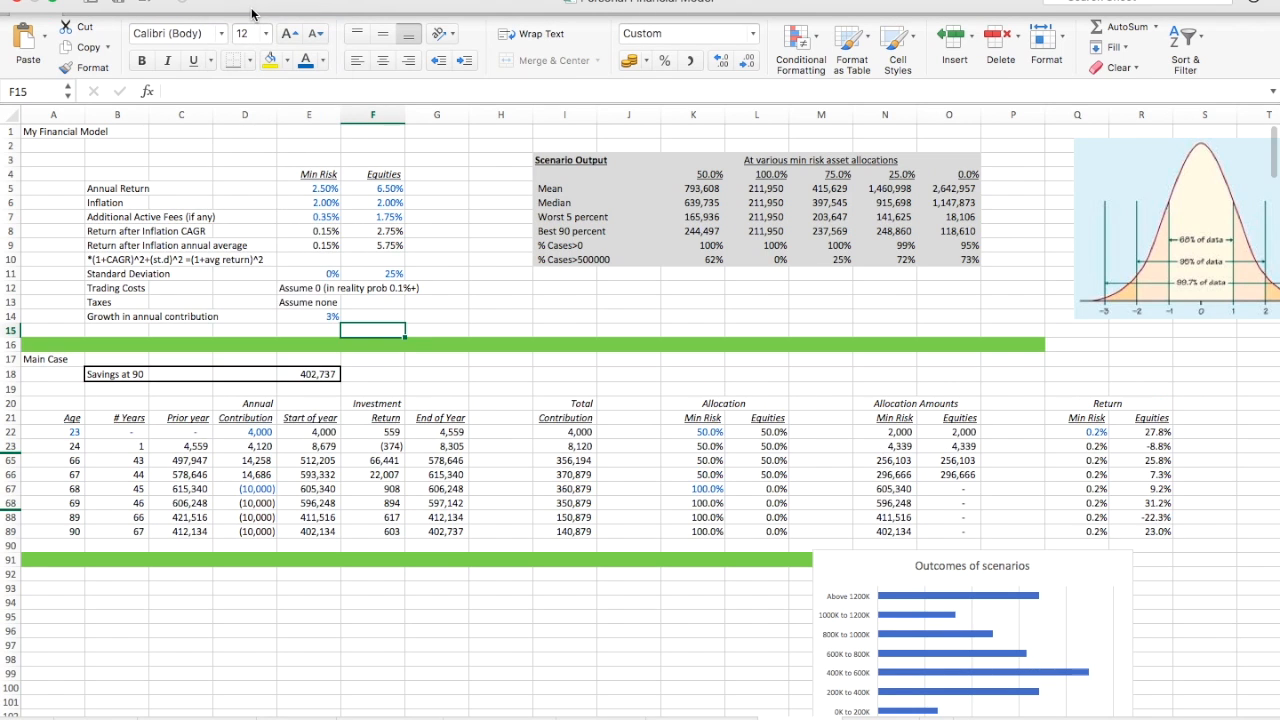
pyautogui.press('super+y')
pyautogui.press('super+y')
# - Enter the heading "Estimated Active Fees" in I12 below the Scenario Output table, underlined and italic
pyautogui.press('Up')
pyautogui.press('Right')
pyautogui.press('Right')
pyautogui.press('Right')
pyautogui.press('Up')
pyautogui.press('Up')
pyautogui.write('Estimated Active')
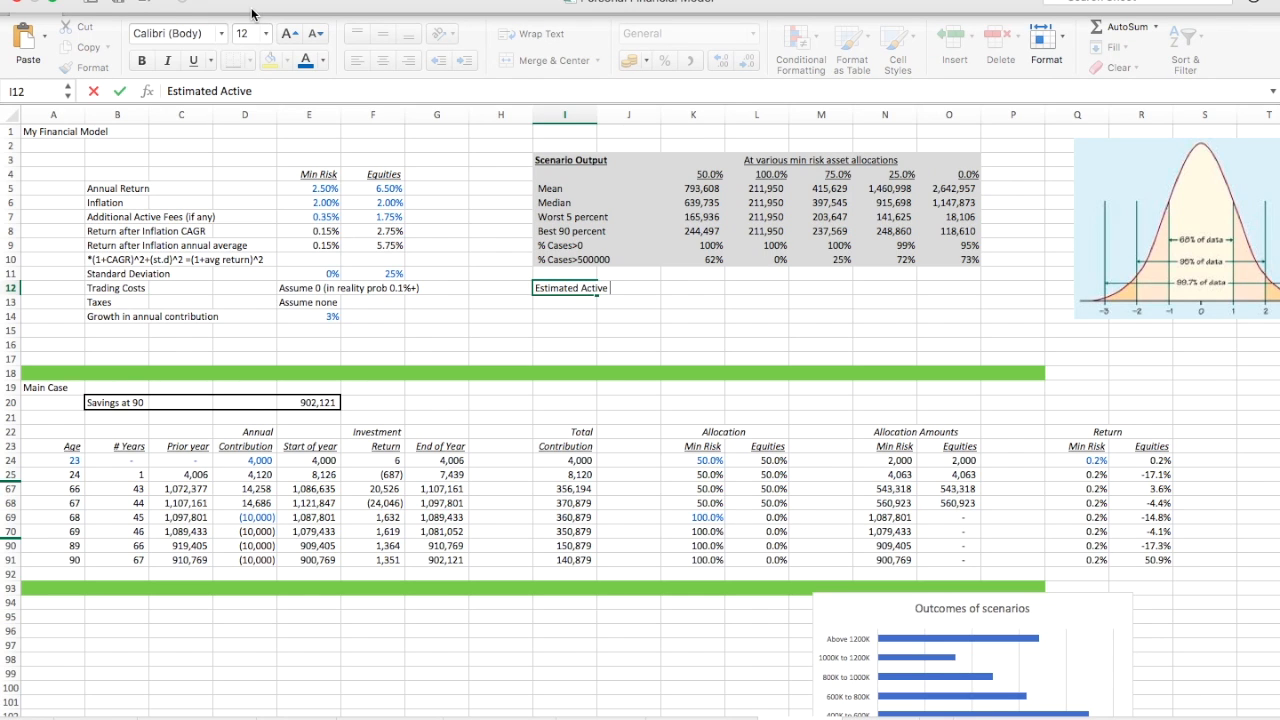
pyautogui.write(' Fees')
pyautogui.press('Return')
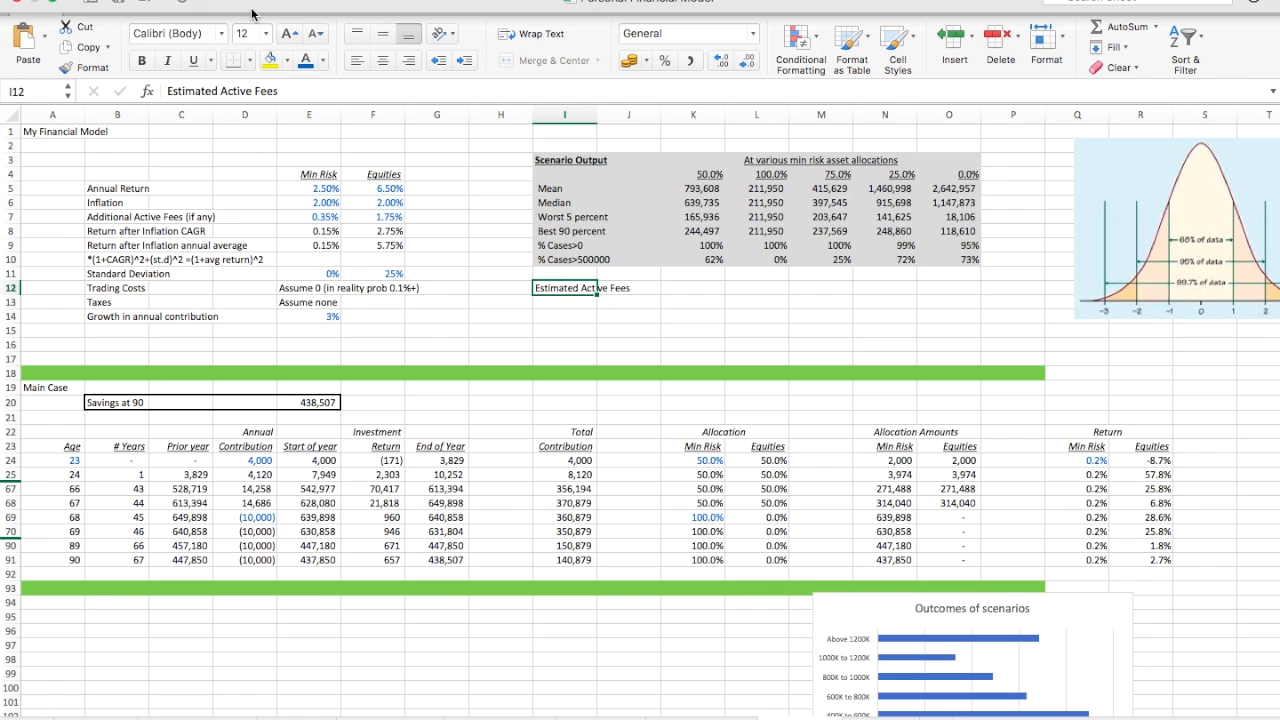
pyautogui.press('super+u')
pyautogui.press('super+i')
pyautogui.press('Return')
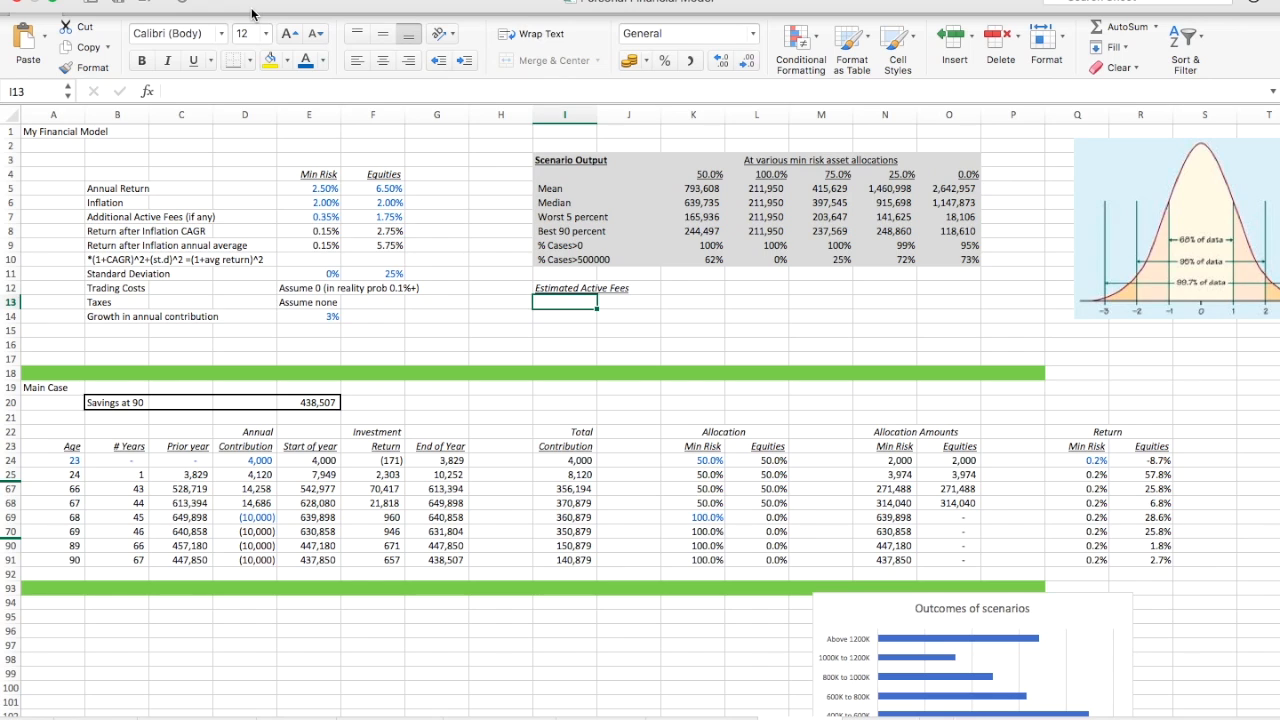
# - Label I13, I14 and I15 as "Median Passive", "Median Active" and "Estimated Extra Fees"
pyautogui.write('Median Passive')
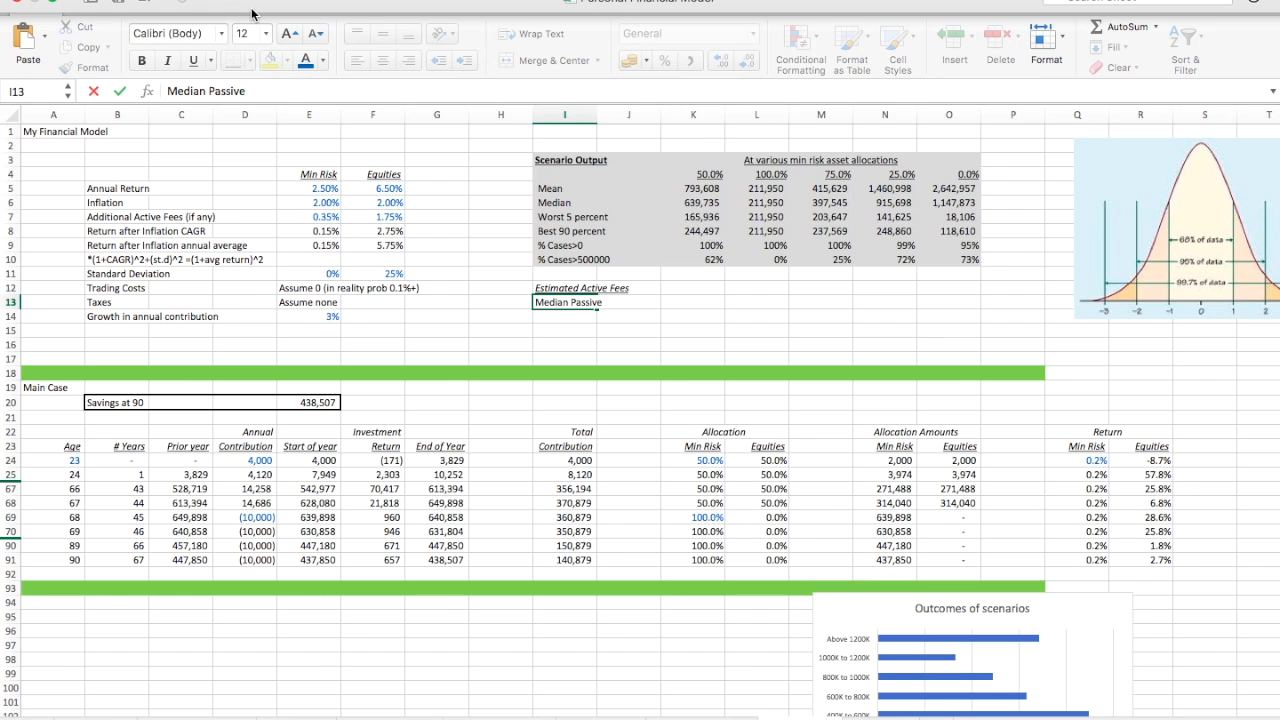
pyautogui.press('Return')
pyautogui.write('Median Active')
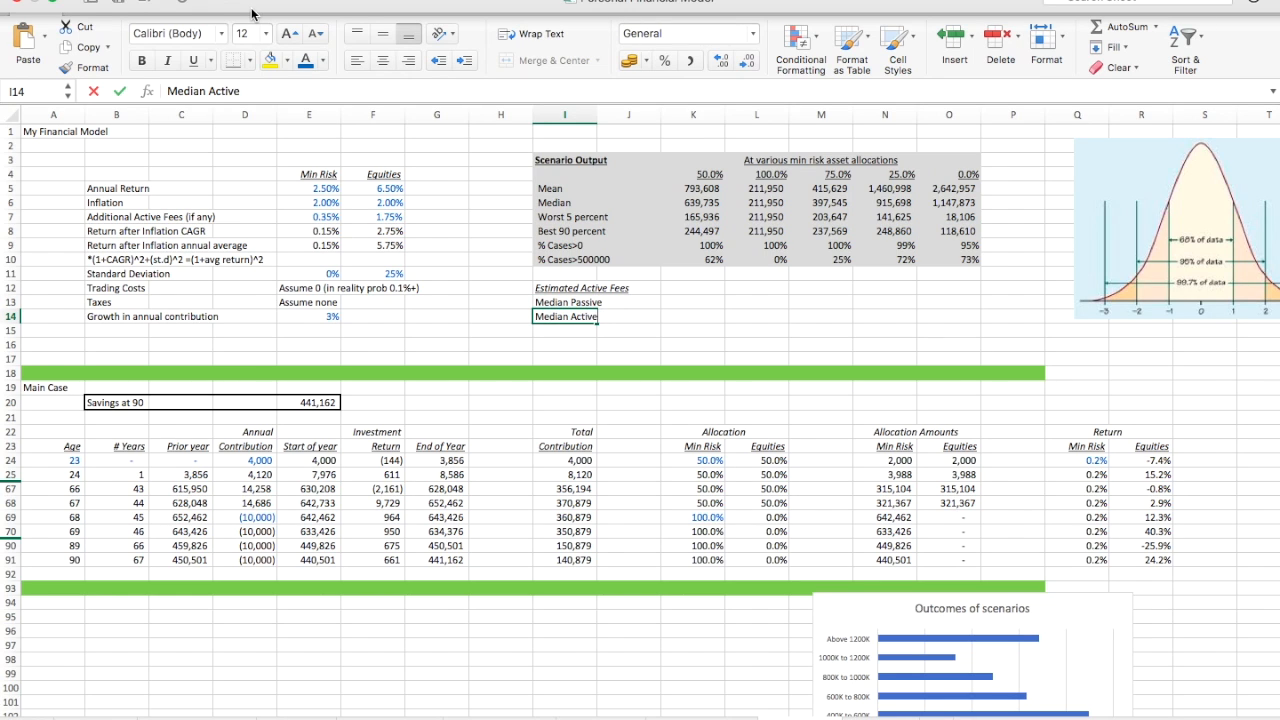
pyautogui.press('Return')
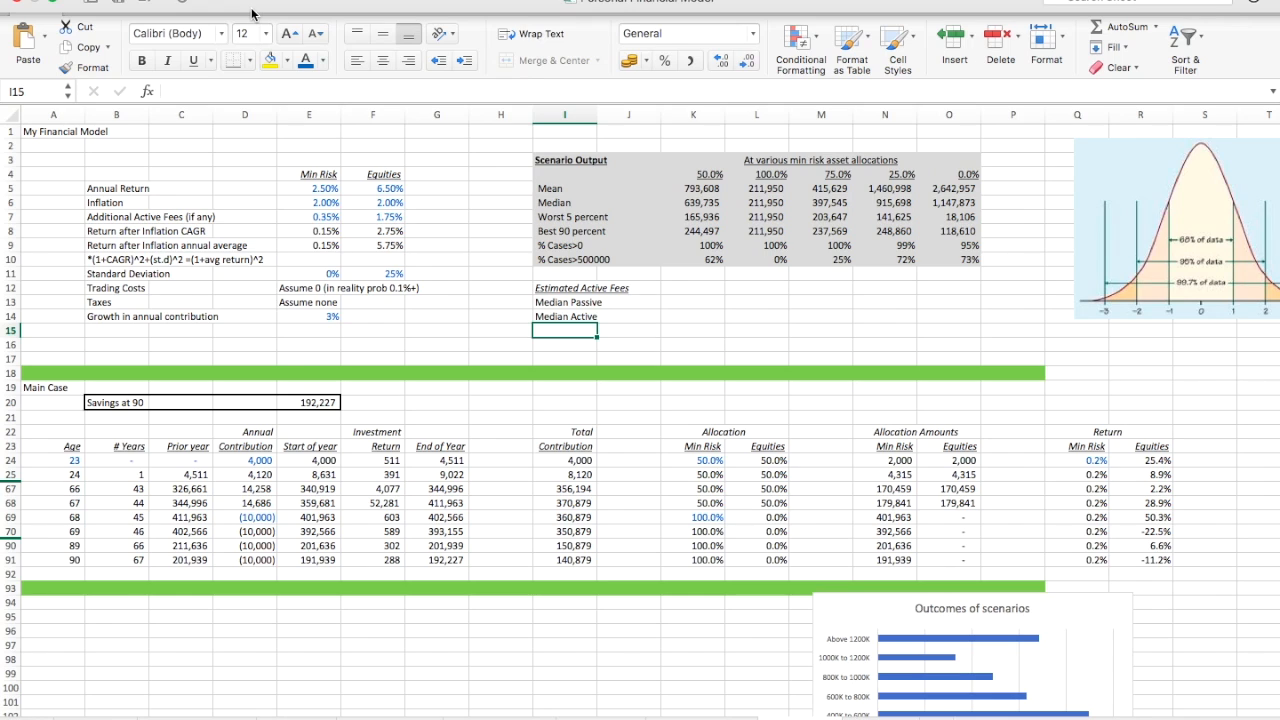
pyautogui.write('Estimat')
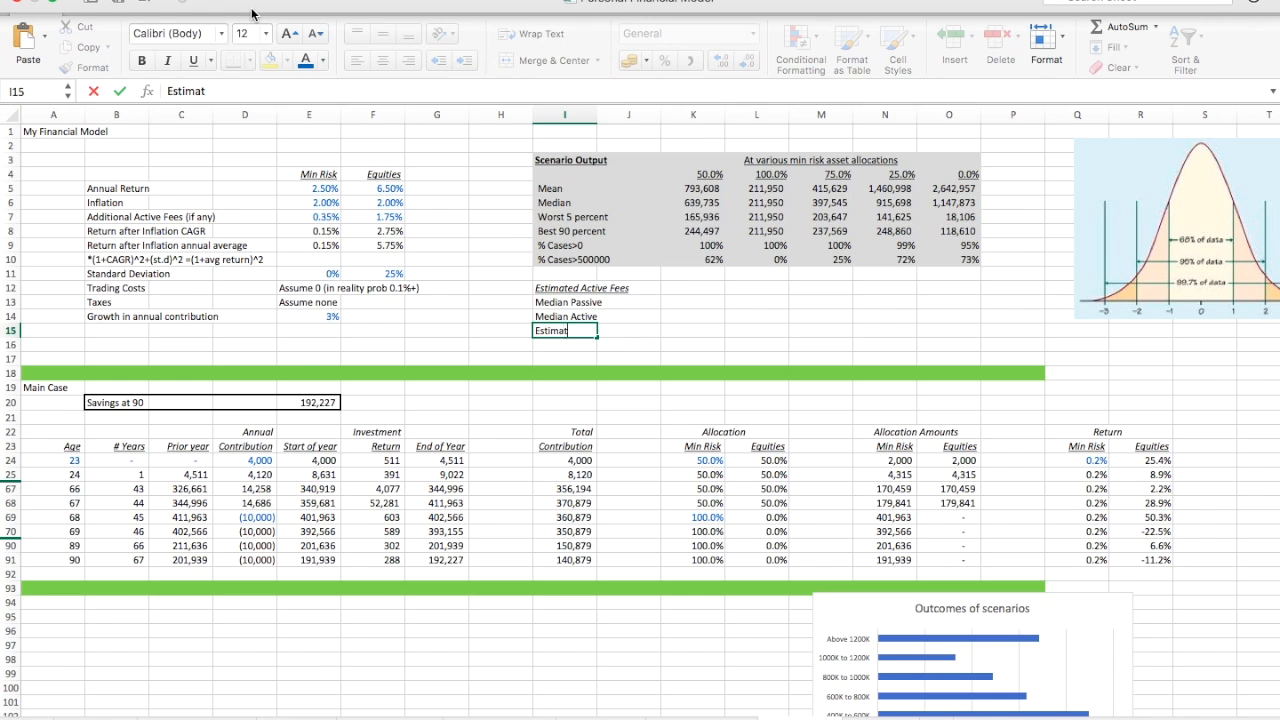
pyautogui.write('ed Extra Fees')
pyautogui.press('Return')
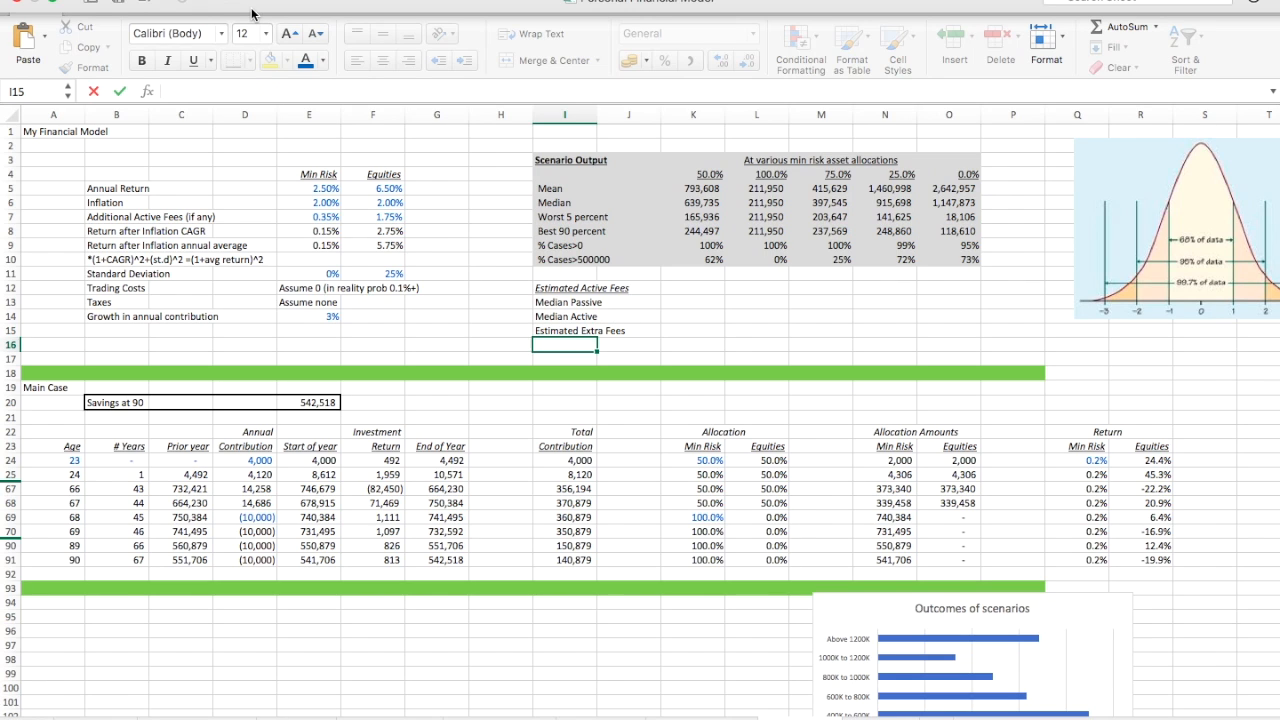
# - Add the label "% of total contribution" in I16 and make it italic
pyautogui.write('% of total contirbut')
pyautogui.press('BackSpace')
pyautogui.press('BackSpace')
pyautogui.press('BackSpace')
pyautogui.press('BackSpace')
pyautogui.press('BackSpace')
pyautogui.press('BackSpace')
pyautogui.press('BackSpace')
pyautogui.press('BackSpace')
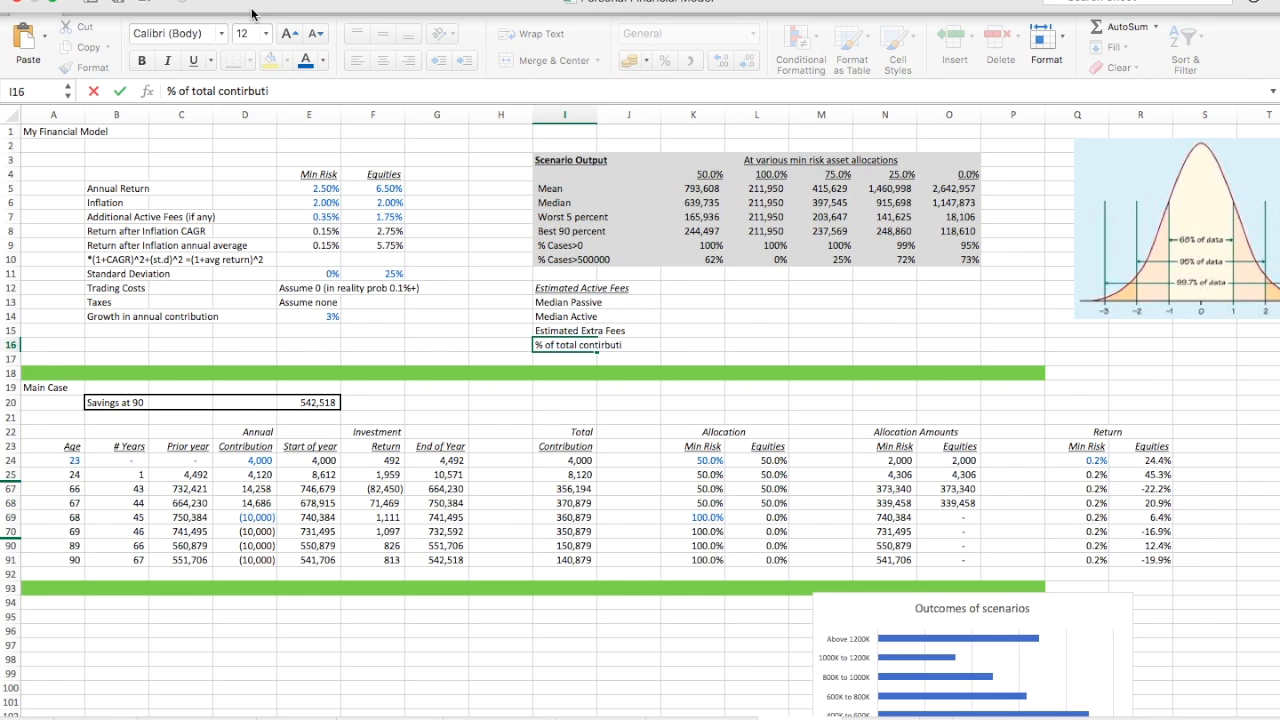
pyautogui.write('ribution')
pyautogui.press('Return')
pyautogui.press('super+i')
pyautogui.press('Up')
pyautogui.press('Up')
pyautogui.press('Up')
pyautogui.press('Down')
pyautogui.press('Down')
pyautogui.press('Down')
pyautogui.press('Right')
pyautogui.press('Right')
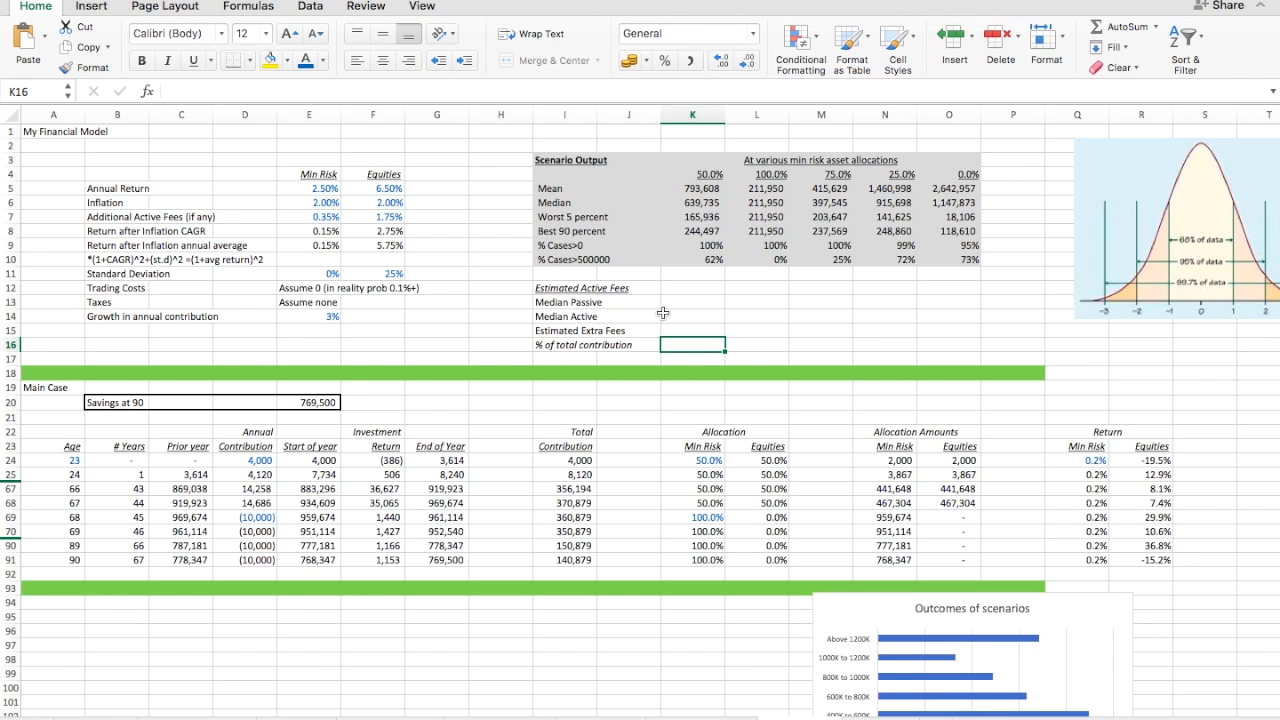
# - Paste the Total Contribution cell I67 over K13:O15 and clear the pasted contents, keeping its number format
pyautogui.click(589, 488)
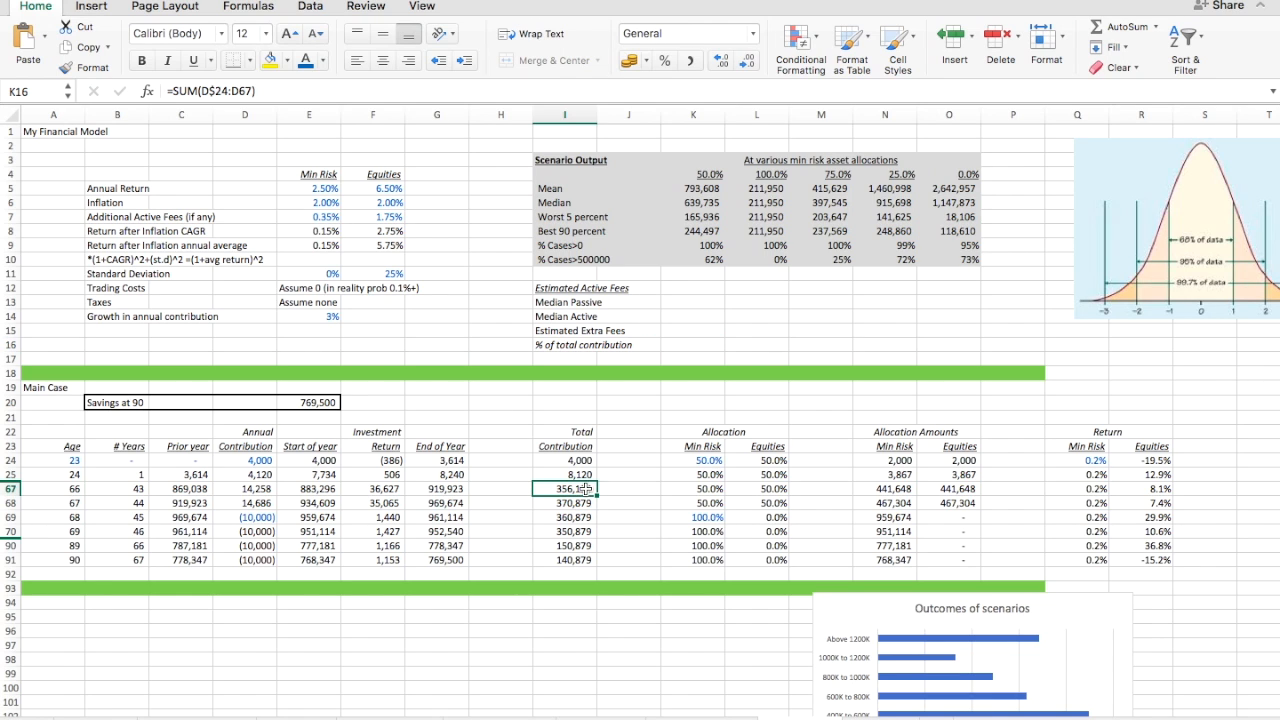
pyautogui.press('super+c')
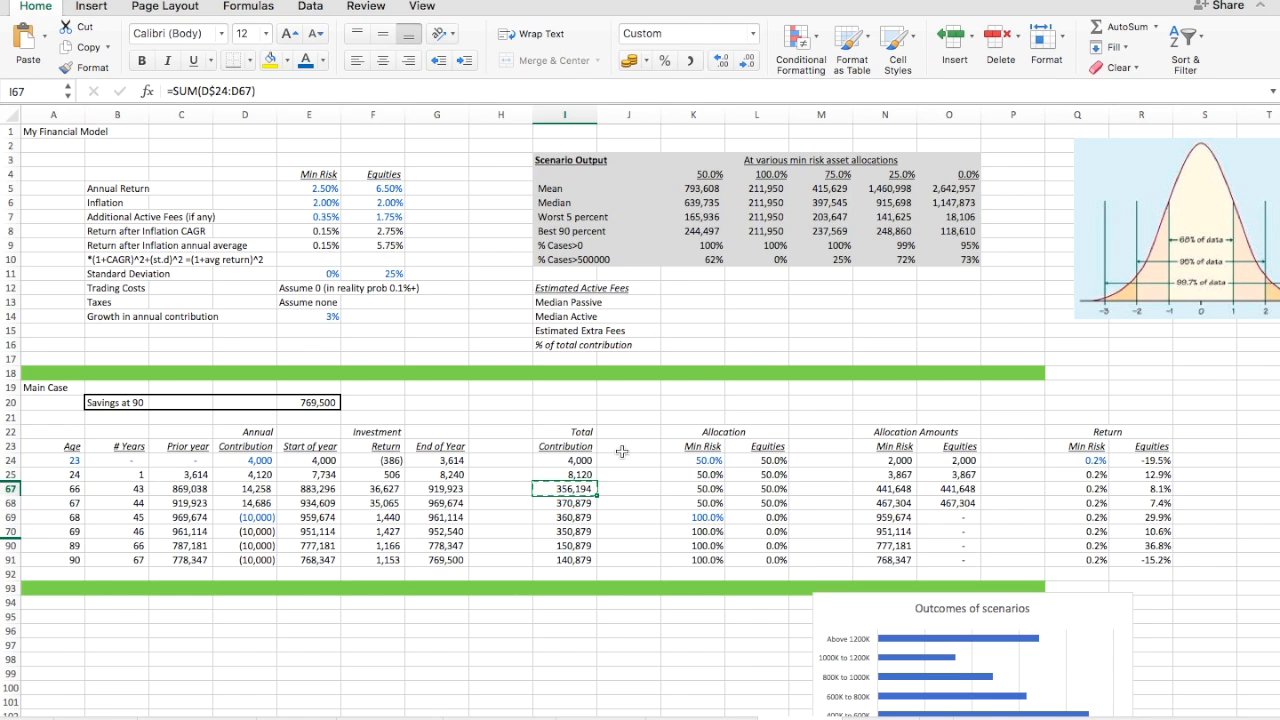
pyautogui.click(696, 298)
pyautogui.hotkey('shift', 'Down')
pyautogui.hotkey('shift', 'Down')
pyautogui.hotkey('shift', 'Right')
pyautogui.hotkey('shift', 'Right')
pyautogui.hotkey('shift', 'Right')
pyautogui.hotkey('shift', 'Right')
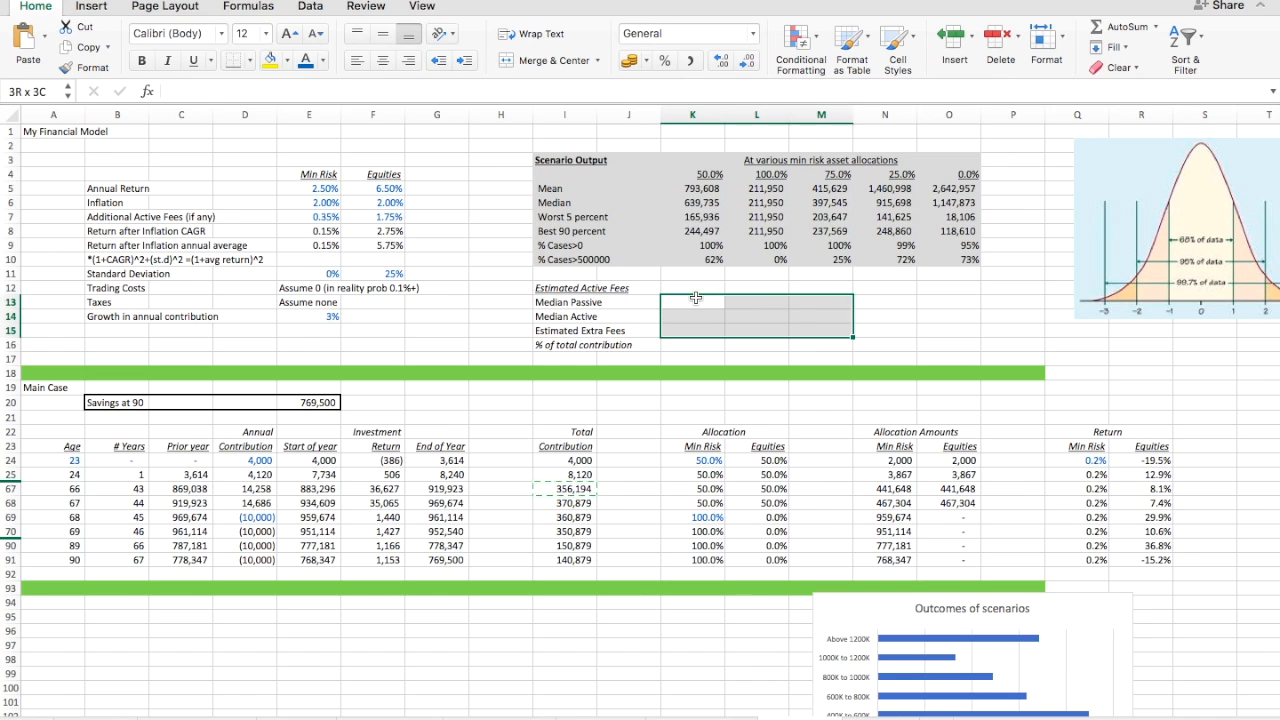
pyautogui.press('super+v')
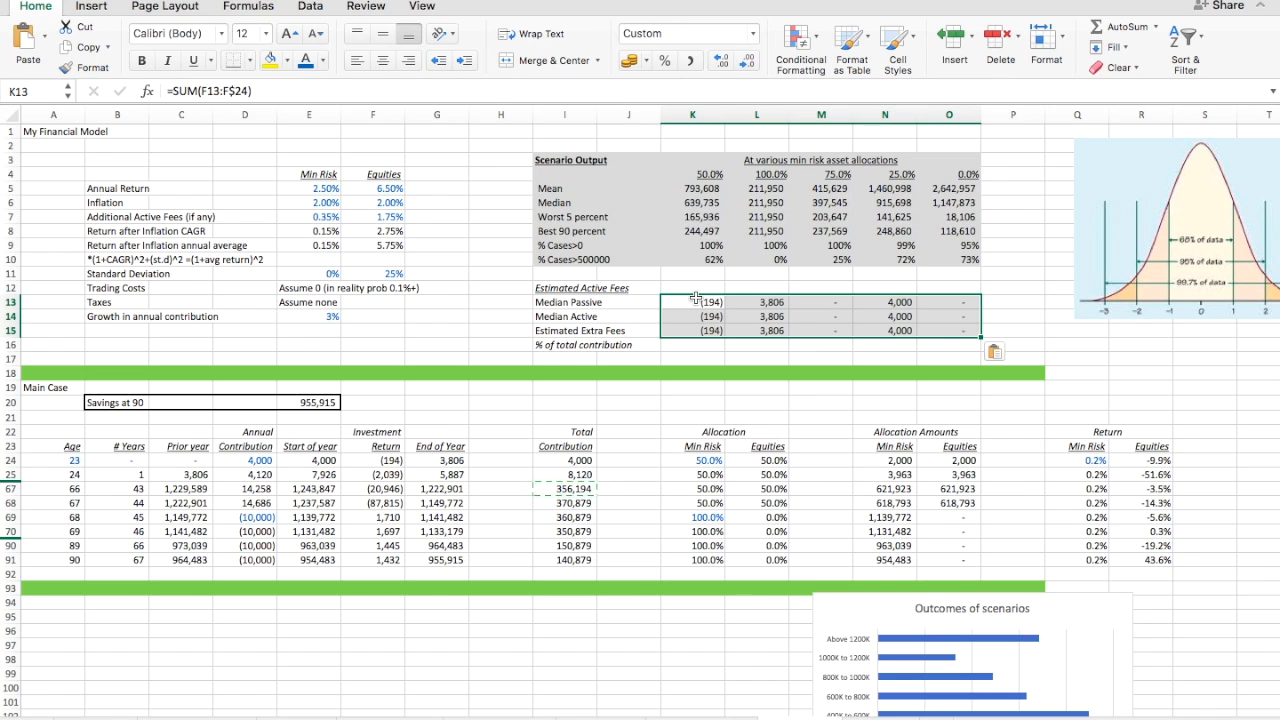
pyautogui.press('Delete')
pyautogui.press('Down')
pyautogui.press('Down')
pyautogui.press('Up')
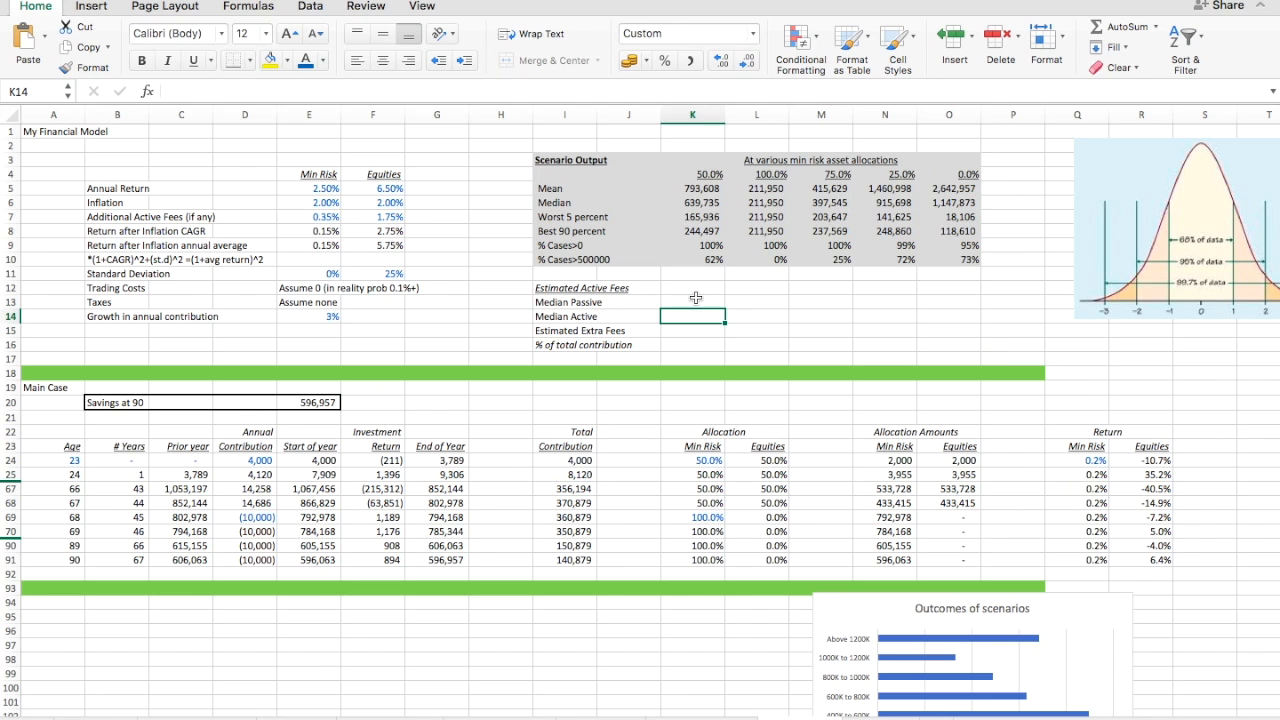
# - Try Equities additional active fees of 2% and 1% in F7, and restore the fee to 1.75%
pyautogui.click(388, 217)
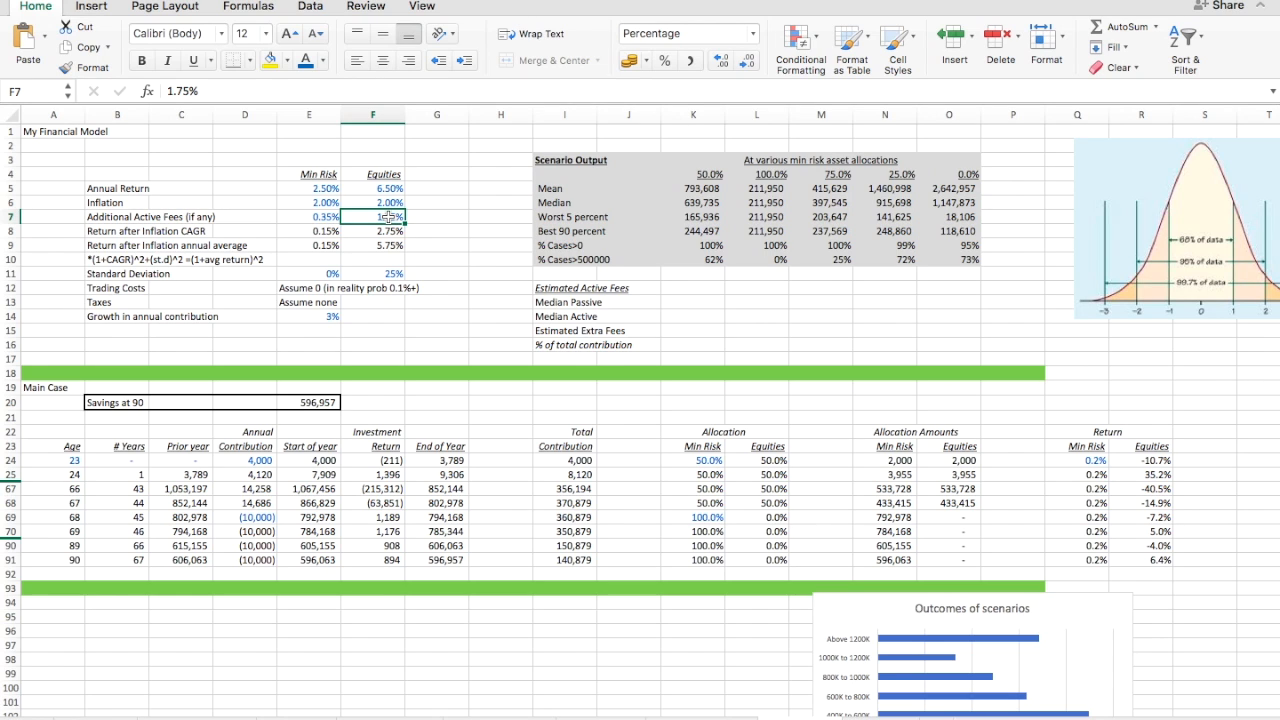
pyautogui.write('2')
pyautogui.press('Return')
pyautogui.press('Up')
pyautogui.write('1')
pyautogui.press('Return')
pyautogui.press('Up')
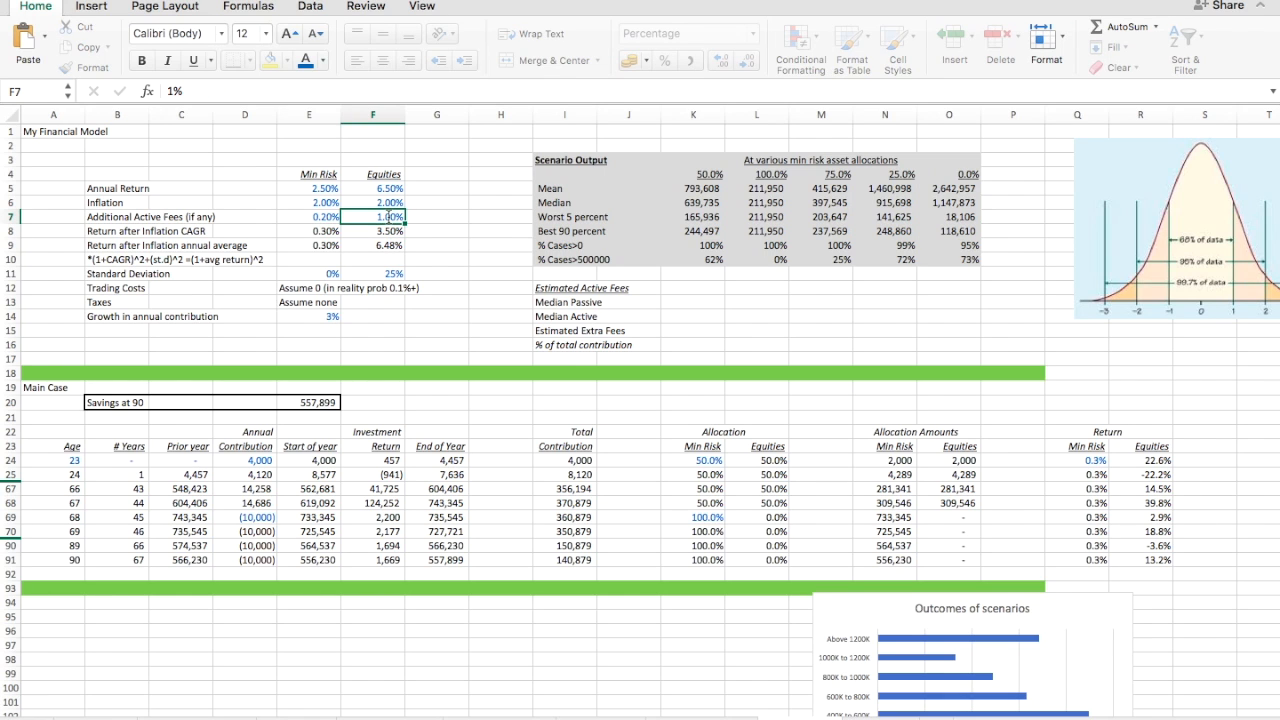
pyautogui.write('1.75')
pyautogui.press('Return')
pyautogui.press('Up')
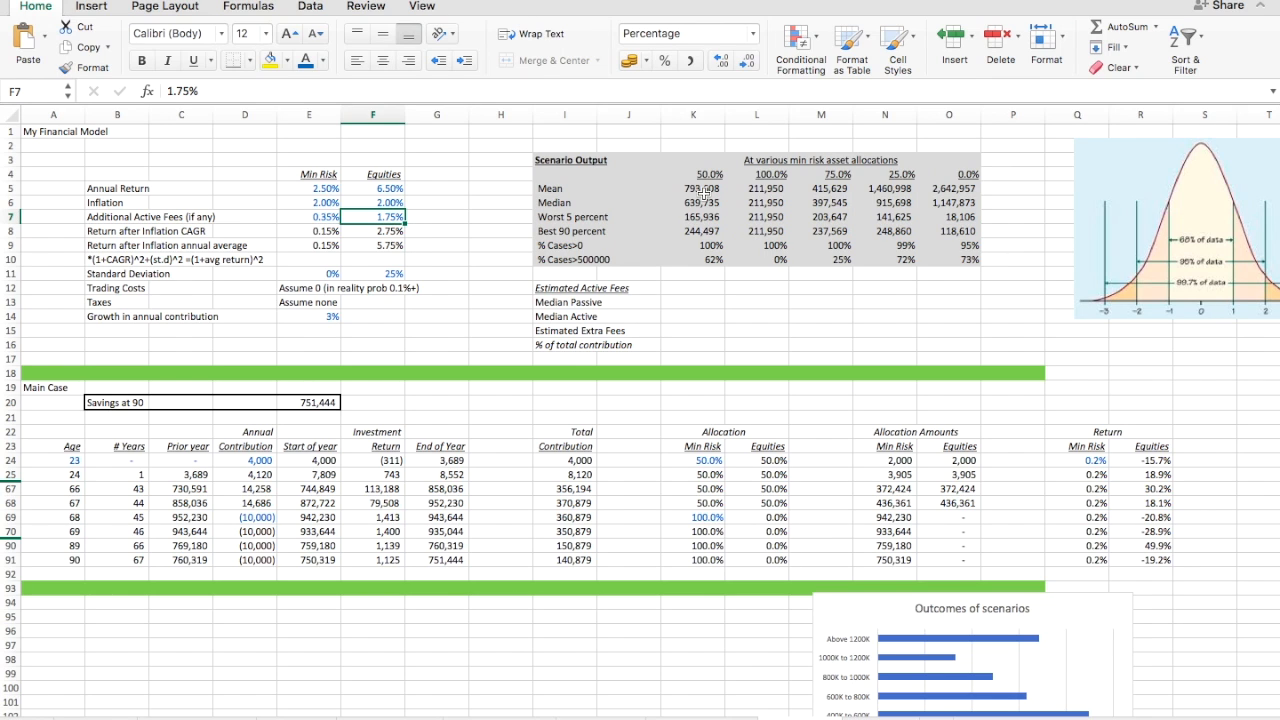
# - Recalculate the workbook to update the Scenario Output table with the active fees included
pyautogui.click(257, 9)
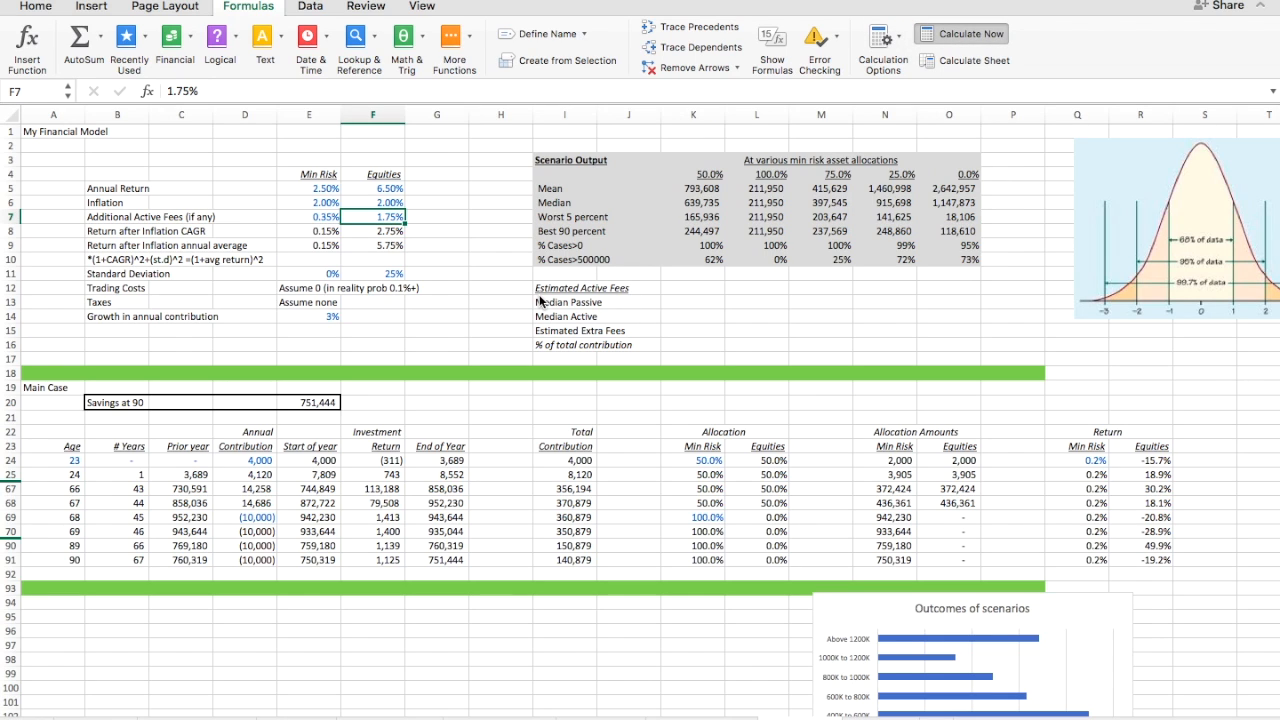
pyautogui.press('F9')
pyautogui.press('F9')
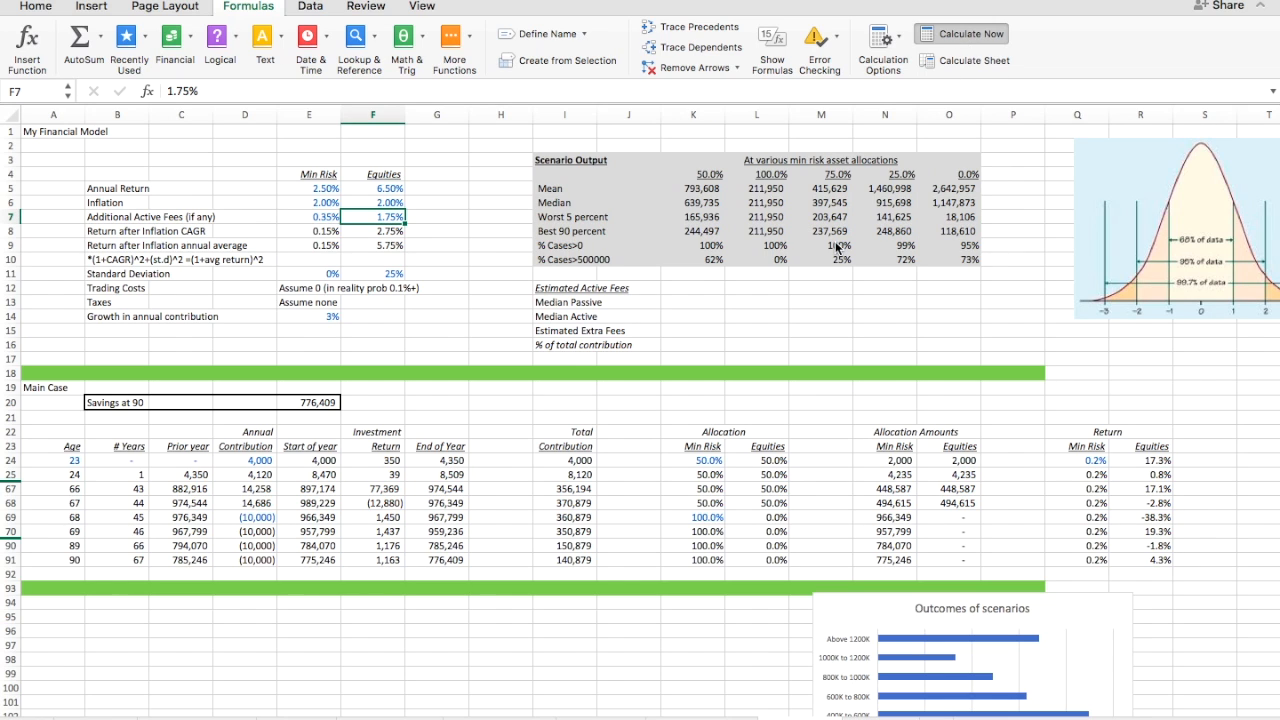
pyautogui.press('F9')
pyautogui.press('F9')
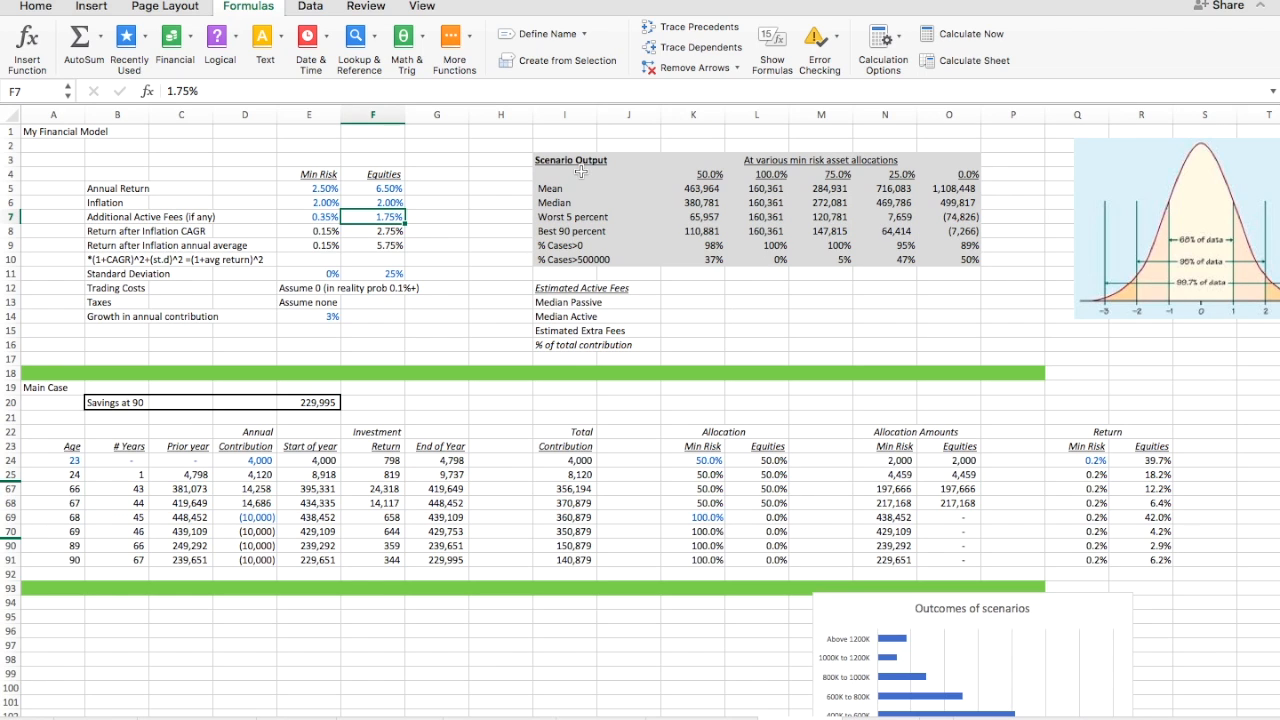
# - Copy the Scenario Output medians K6:O6, paste them as values into the Median Active row K14:O14, and color them blue
pyautogui.click(703, 203)
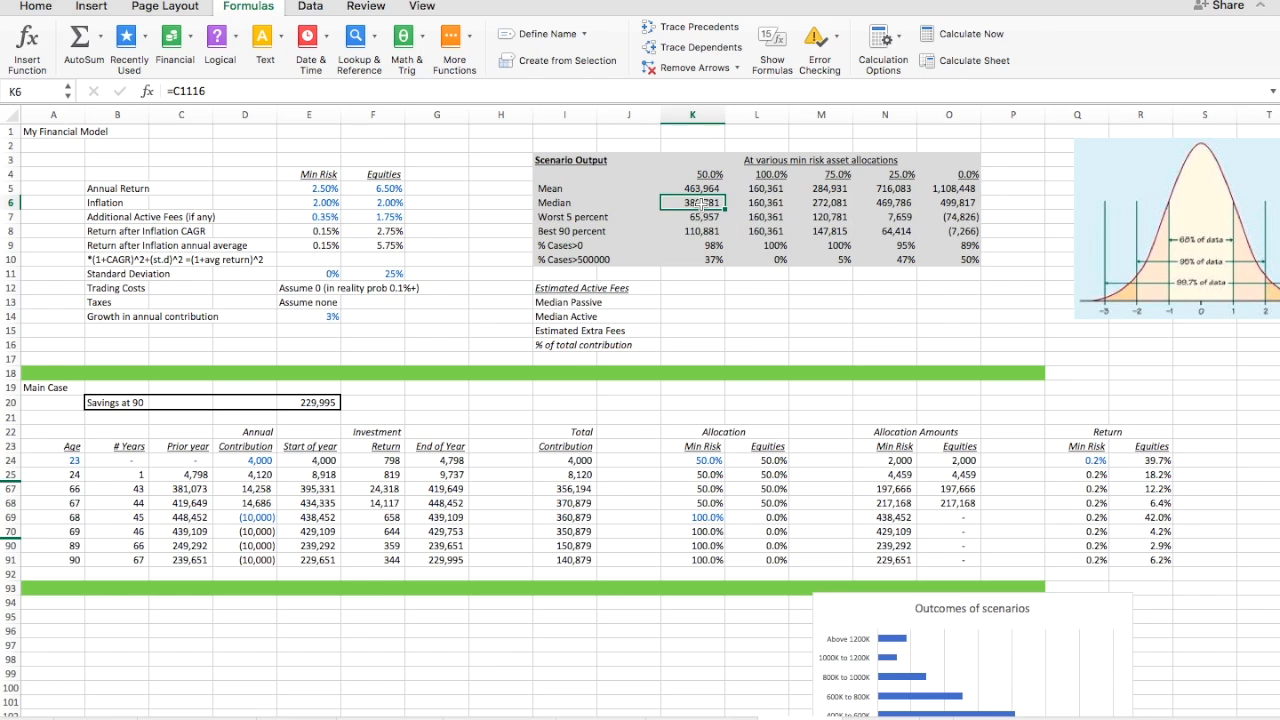
pyautogui.hotkey('shift', 'Right')
pyautogui.hotkey('shift', 'Right')
pyautogui.hotkey('shift', 'Right')
pyautogui.hotkey('shift', 'Right')
pyautogui.press('super+c')
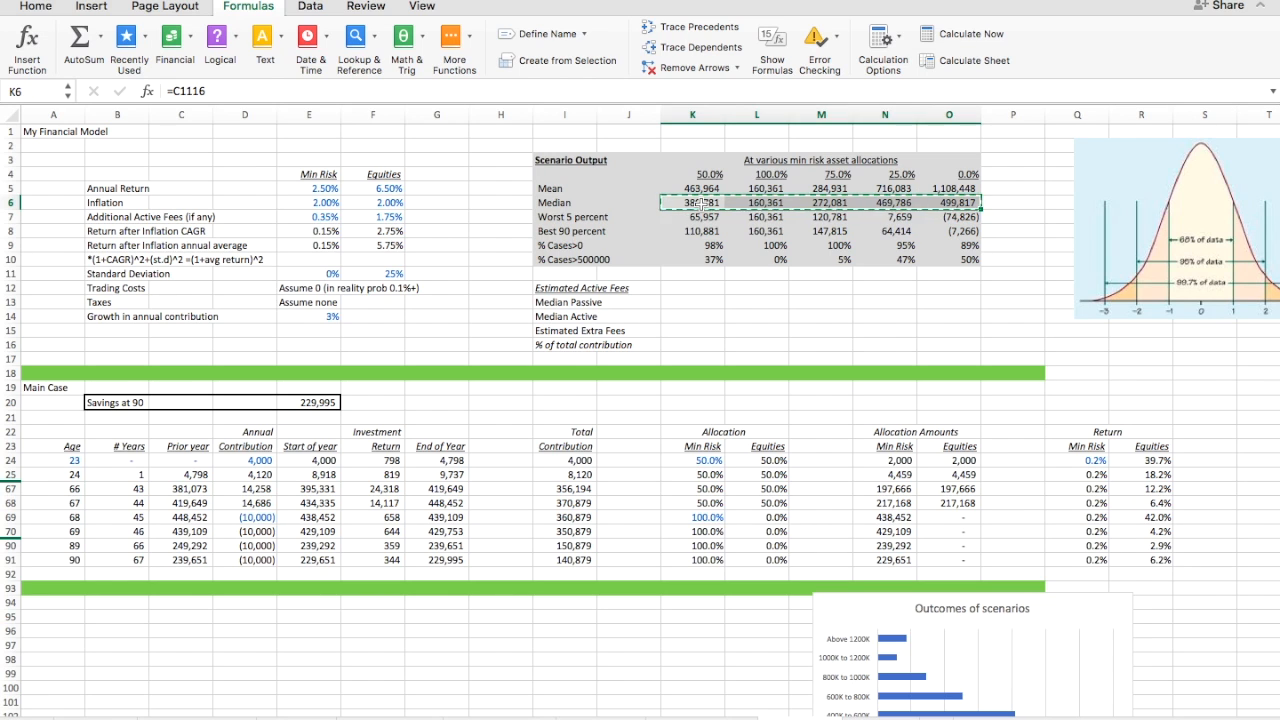
pyautogui.press('Down')
pyautogui.press('Down')
pyautogui.press('Down')
pyautogui.press('Down')
pyautogui.press('Down')
pyautogui.press('Down')
pyautogui.press('Down')
pyautogui.press('Down')
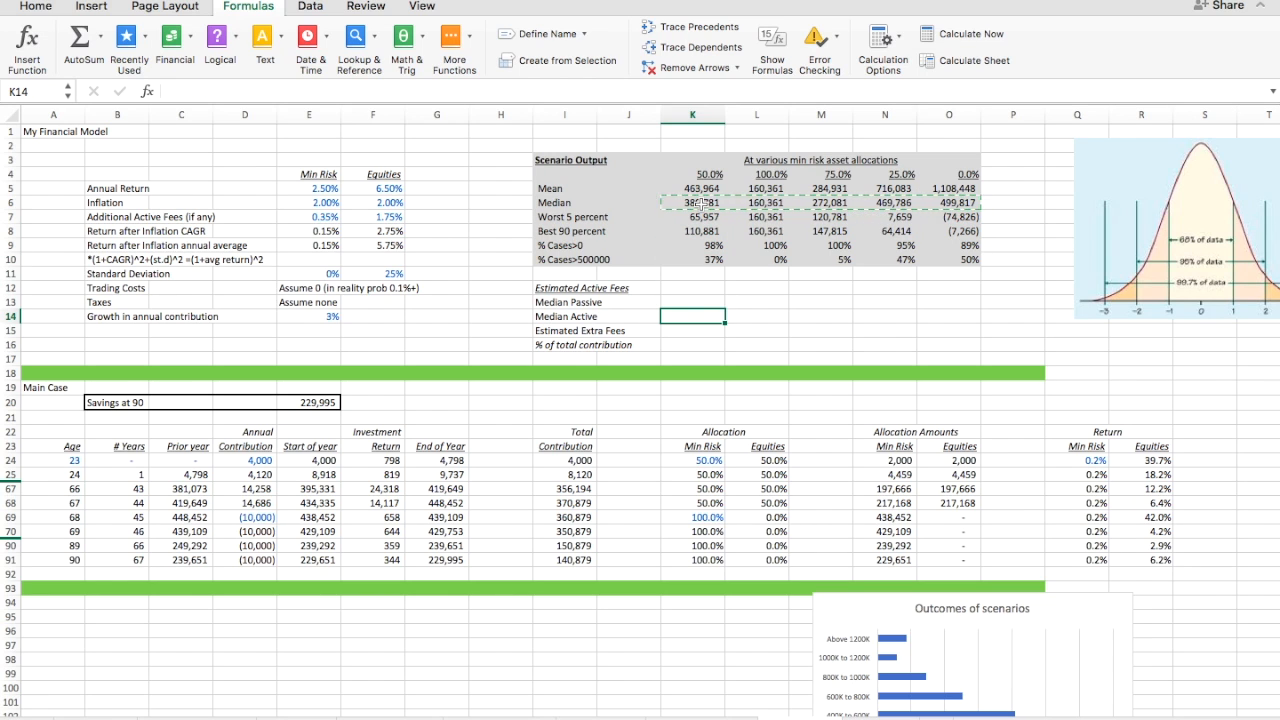
pyautogui.click(148, 1)
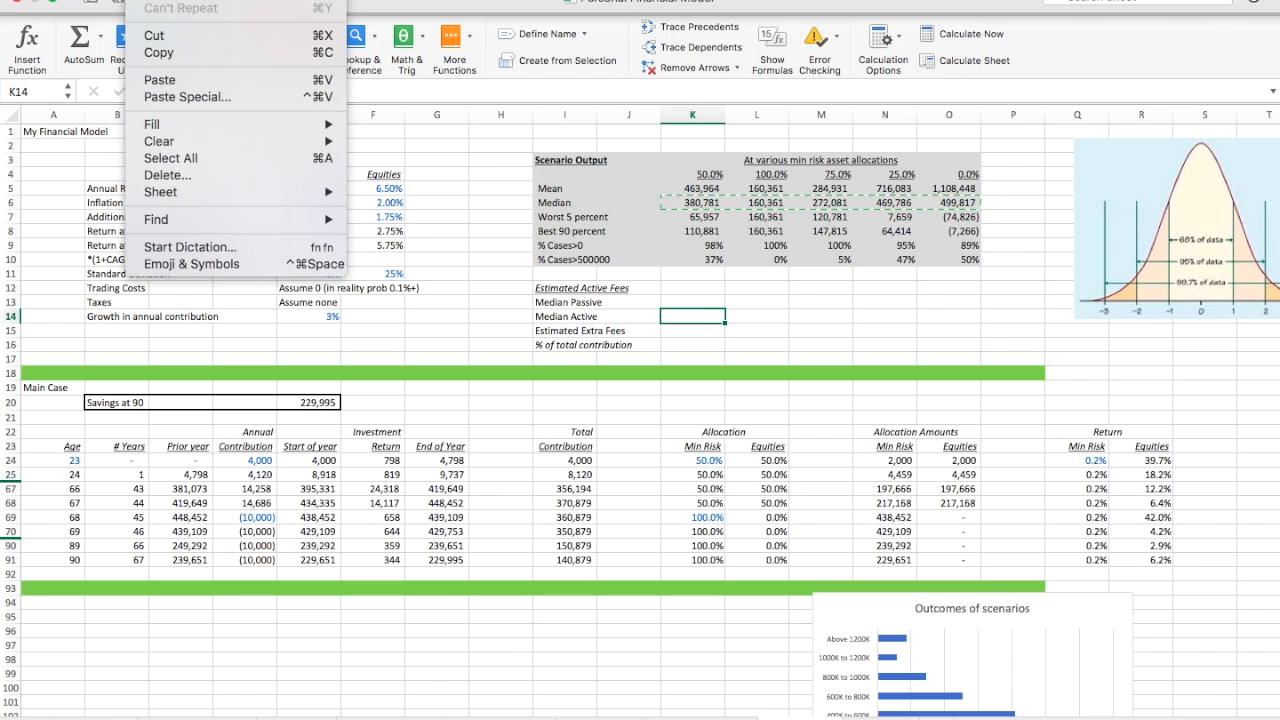
pyautogui.click(175, 94)
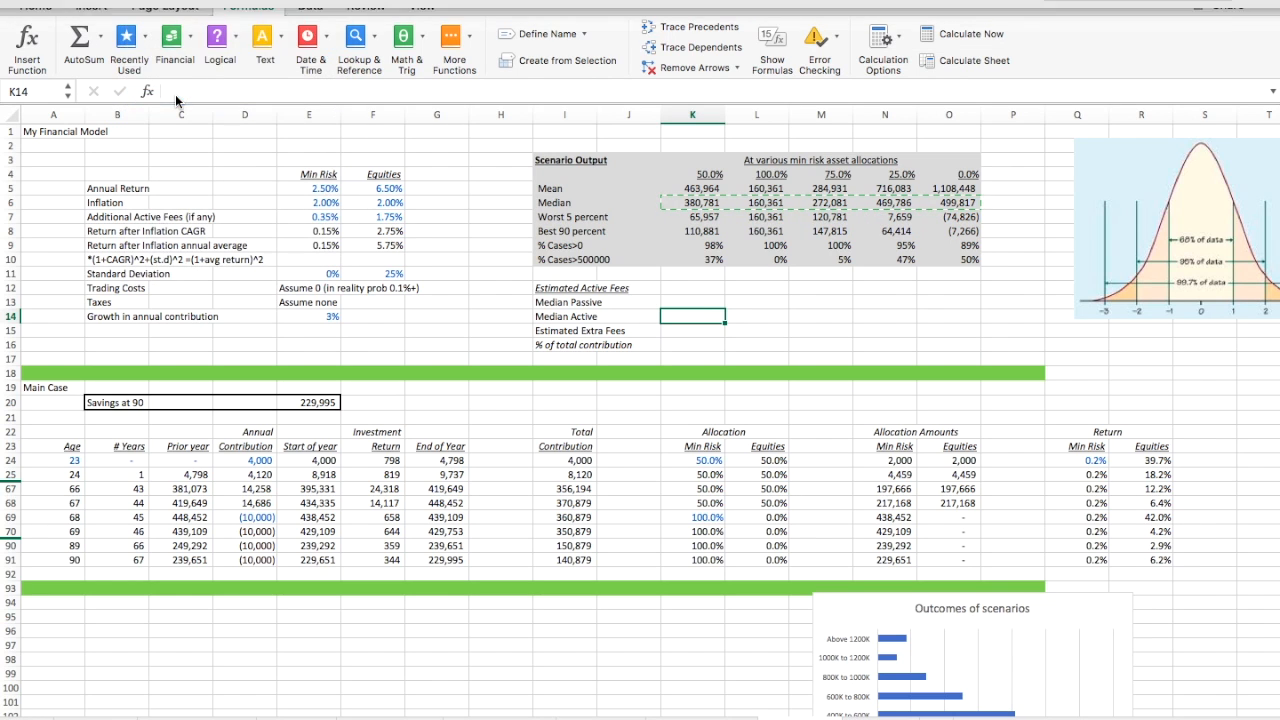
pyautogui.click(508, 160)
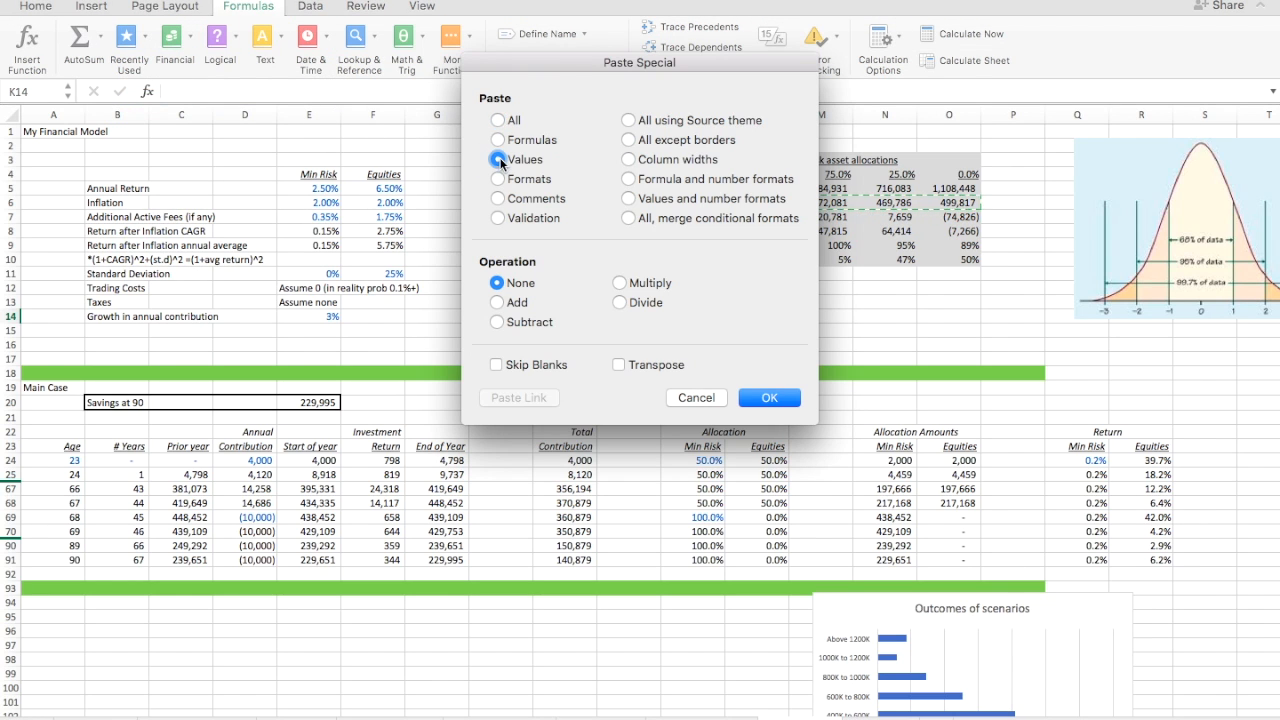
pyautogui.click(762, 396)
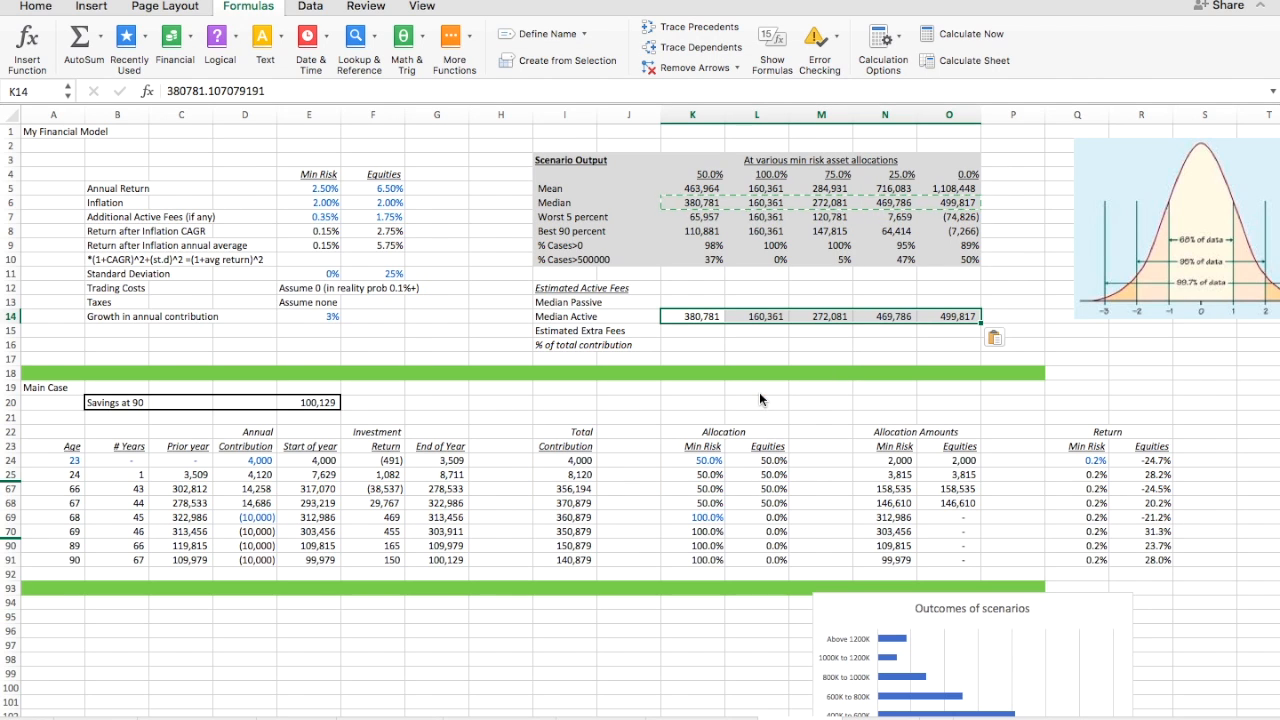
pyautogui.click(42, 8)
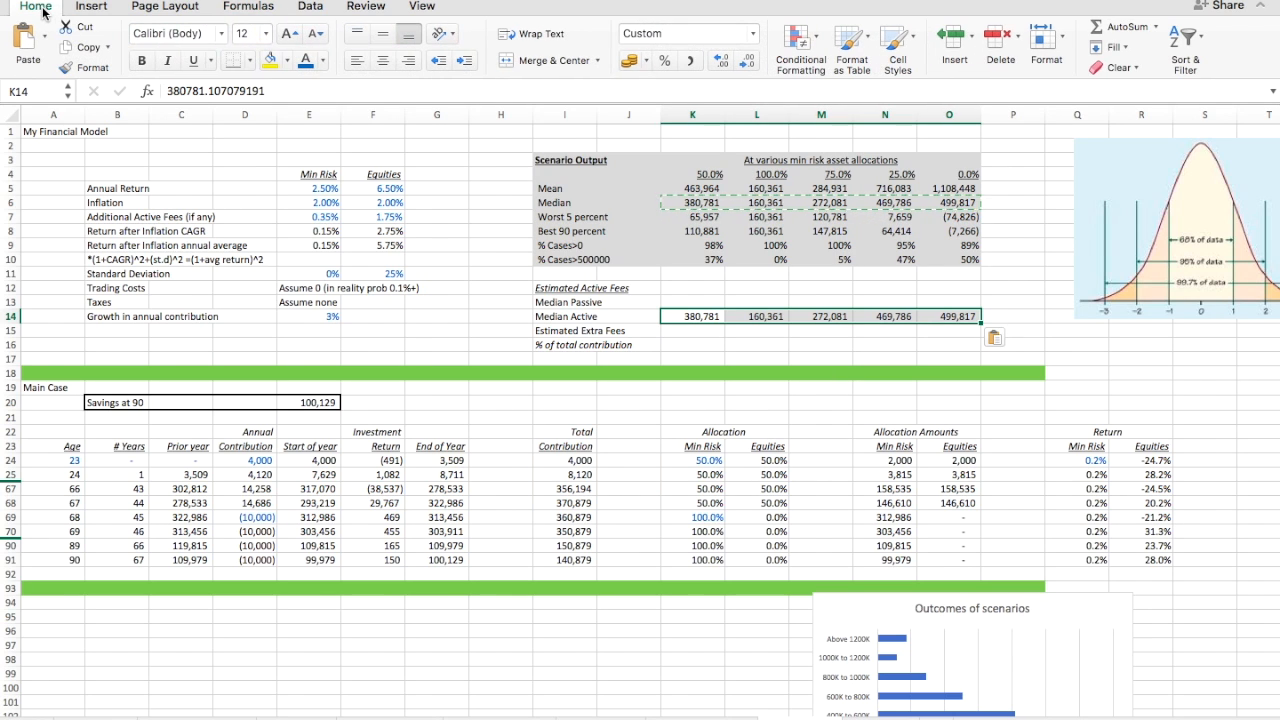
pyautogui.click(305, 60)
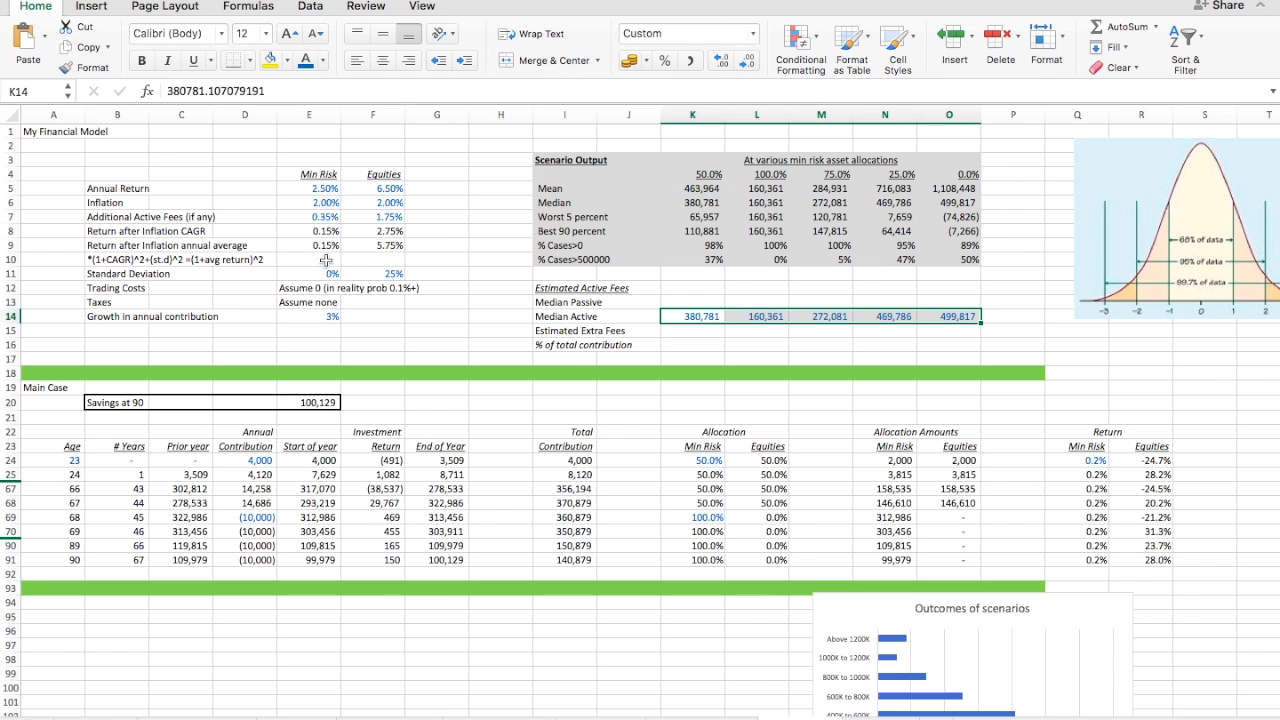
# - Set the additional active fees to 0% for both Min Risk and Equities in row 7
pyautogui.click(386, 217)
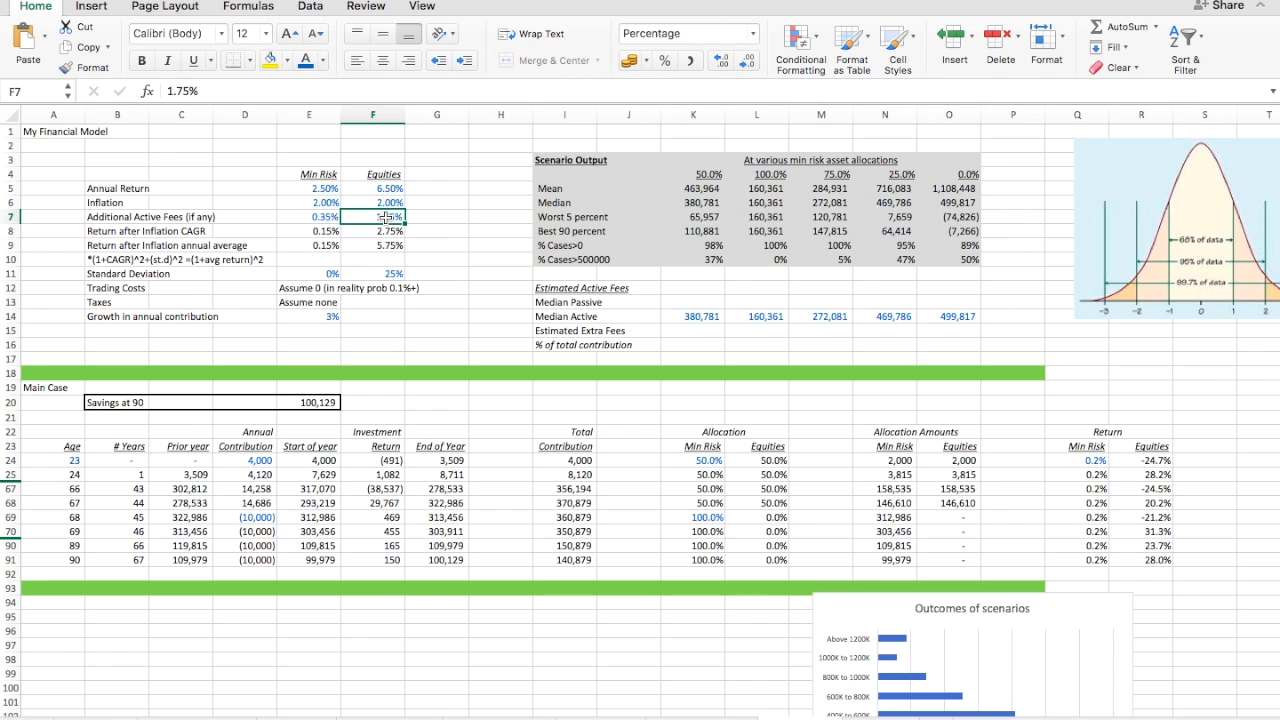
pyautogui.write('0')
pyautogui.press('Return')
pyautogui.click(386, 217)
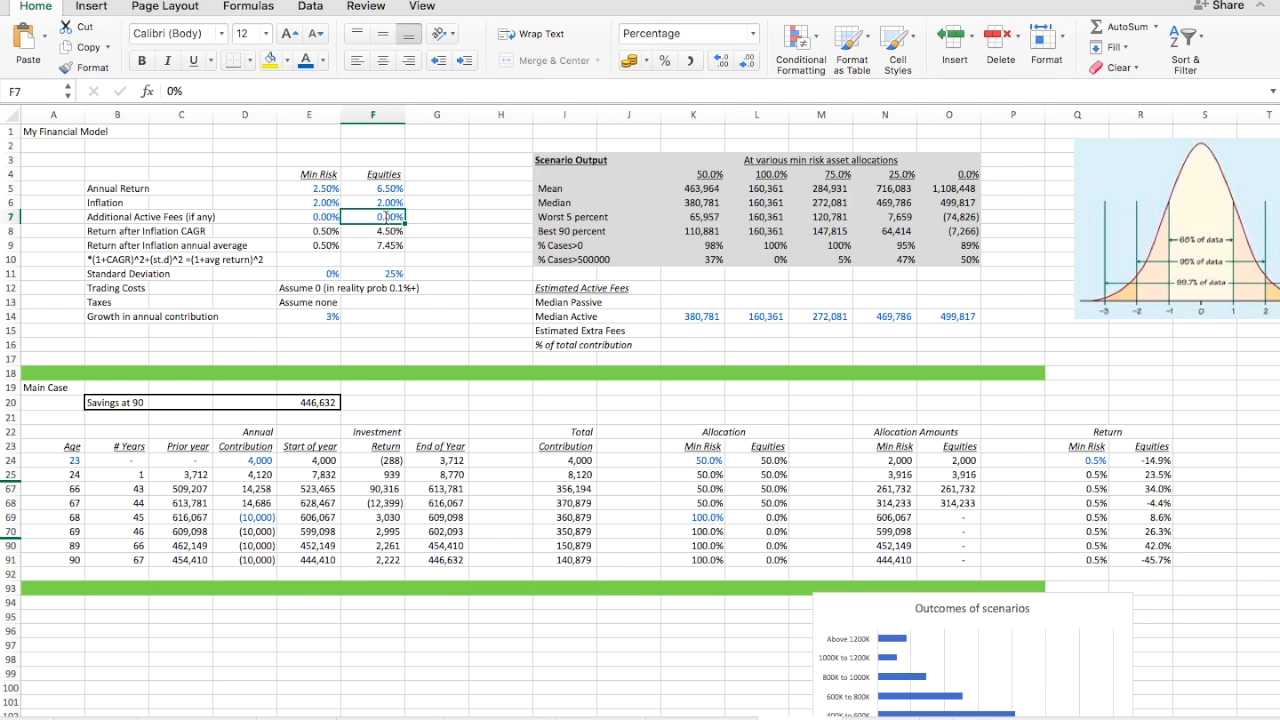
# - Recalculate the workbook to update the Scenario Output table without active fees
pyautogui.click(257, 8)
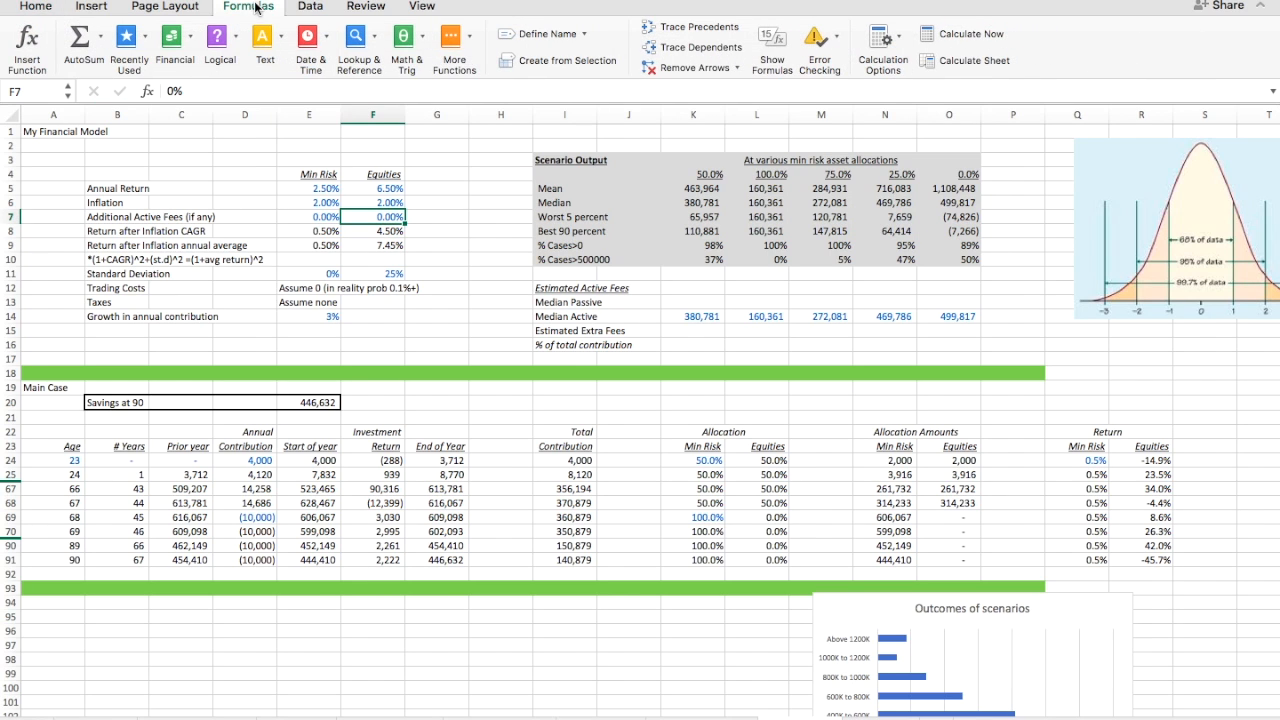
pyautogui.click(973, 37)
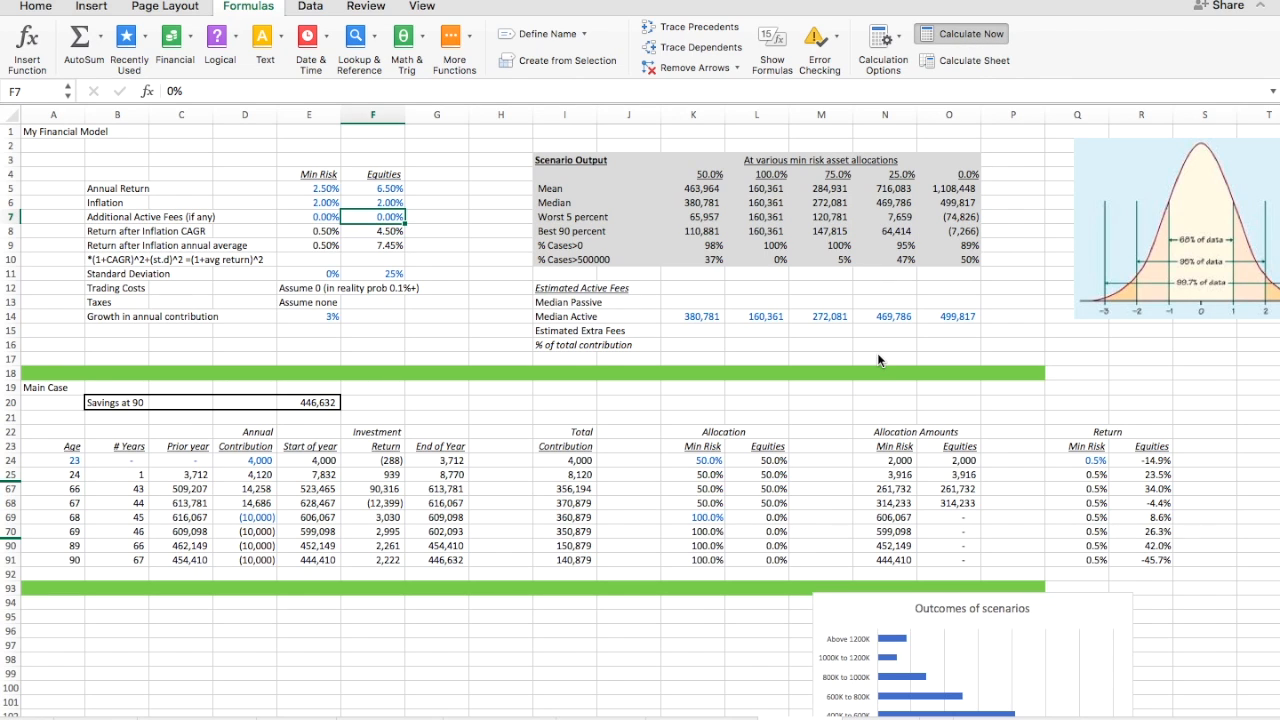
pyautogui.press('F9')
pyautogui.press('F9')
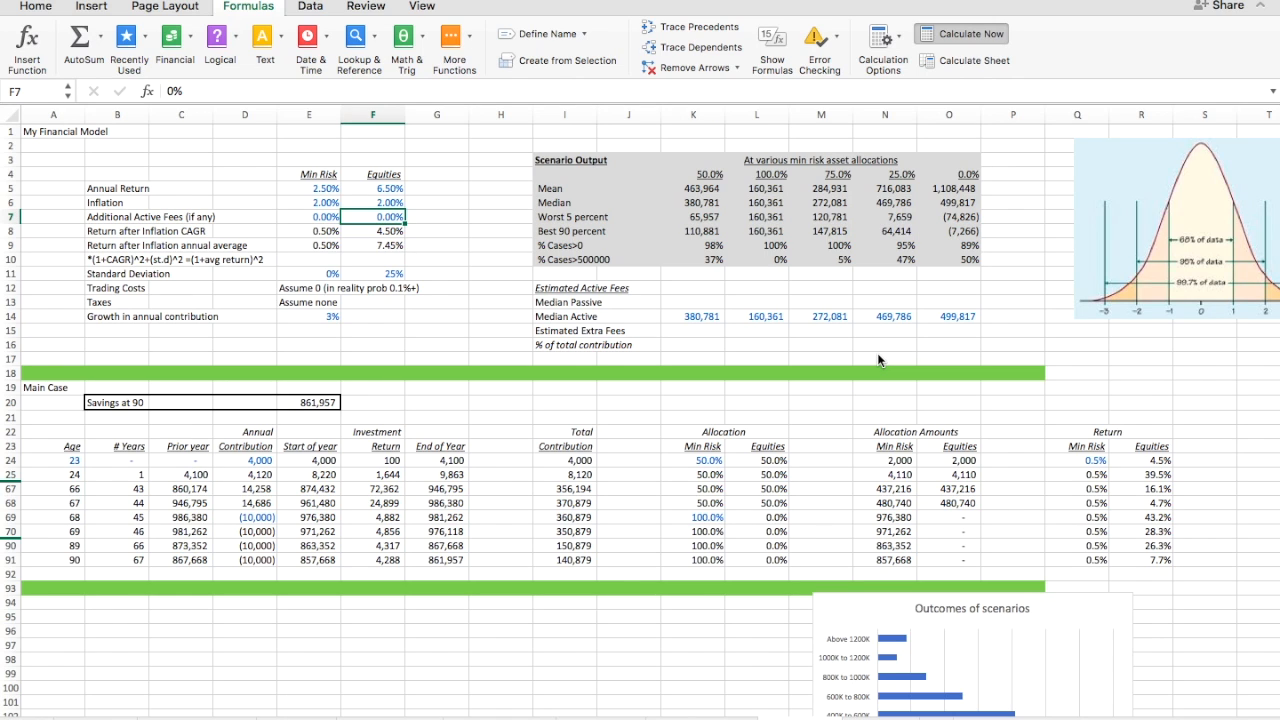
pyautogui.press('F9')
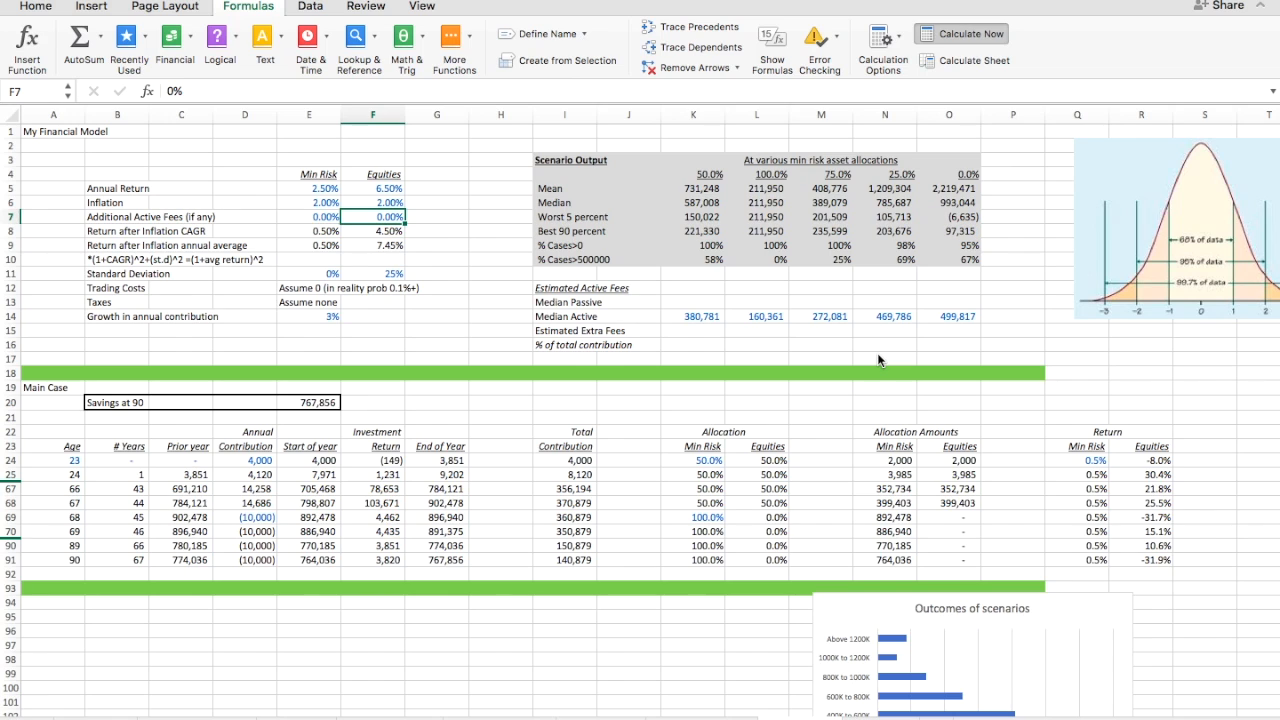
pyautogui.press('F9')
pyautogui.press('F9')
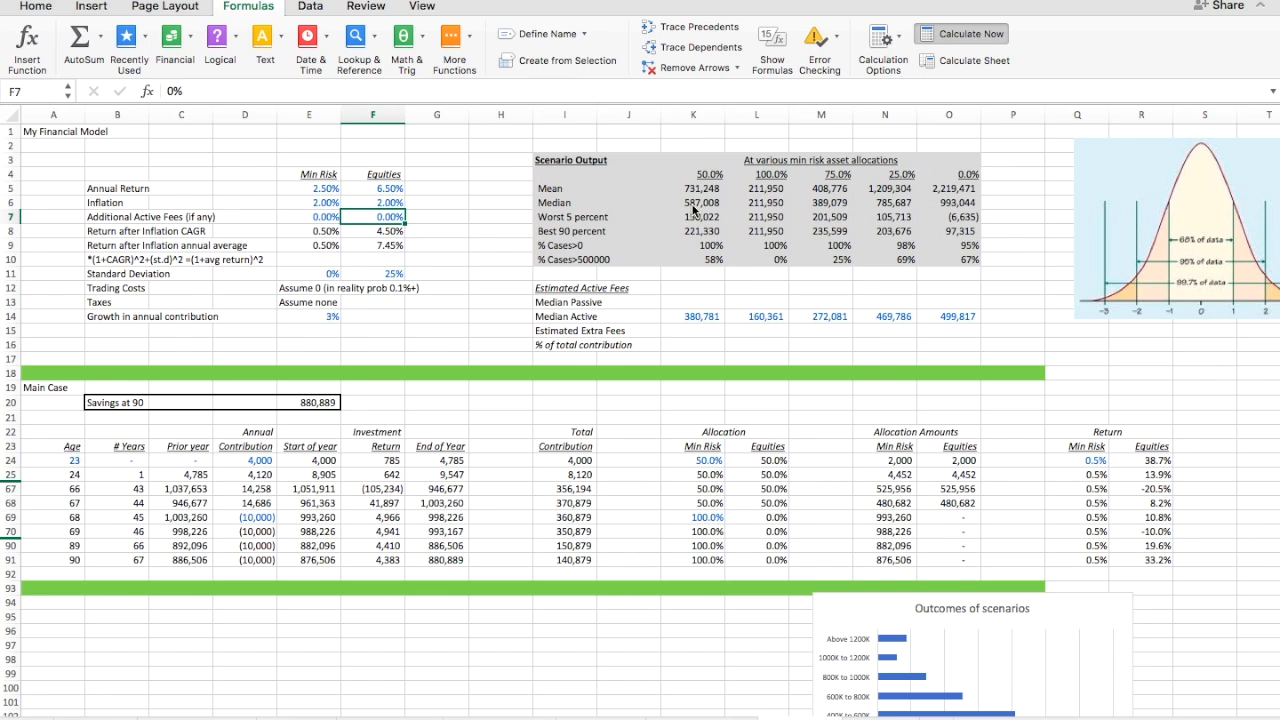
pyautogui.press('F9')
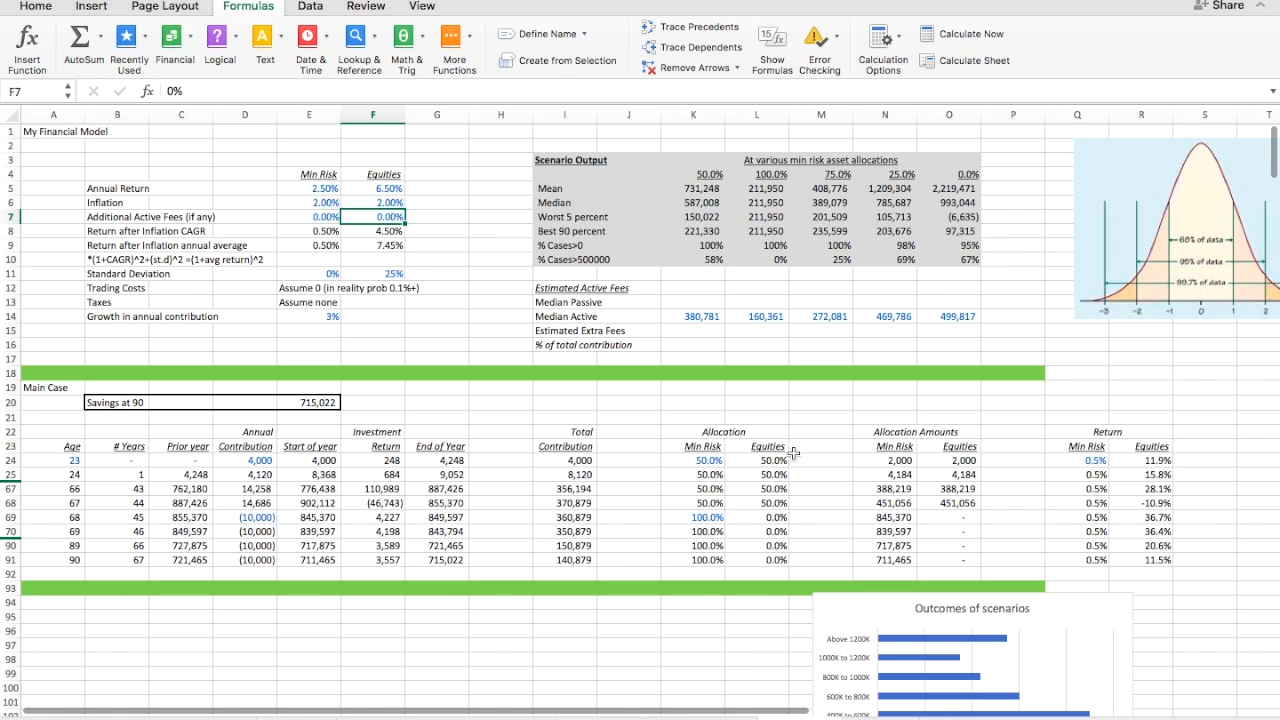
# - Copy the Scenario Output medians K6:O6 and paste them as values into the Median Passive row K13:O13
pyautogui.click(690, 203)
pyautogui.hotkey('shift', 'Right')
pyautogui.hotkey('shift', 'Right')
pyautogui.hotkey('shift', 'Right')
pyautogui.hotkey('shift', 'Right')
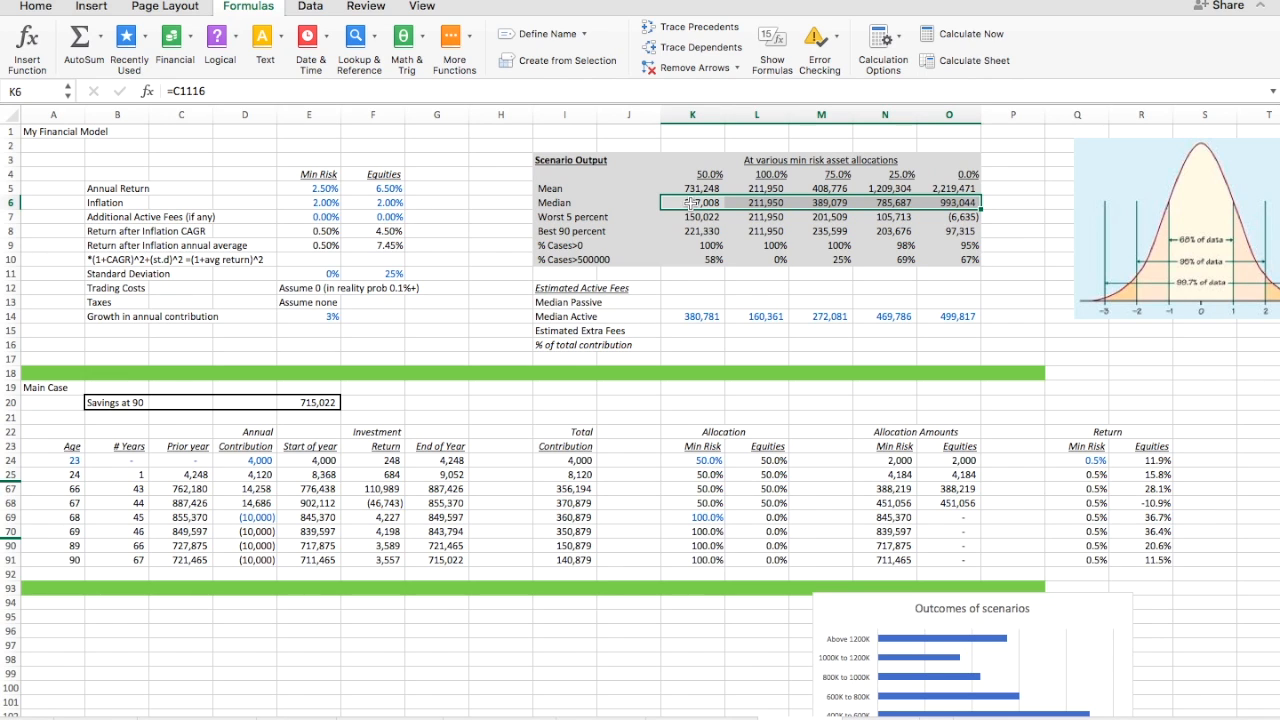
pyautogui.hotkey('ctrl', 'c')
pyautogui.press('Down')
pyautogui.press('Down')
pyautogui.press('Down')
pyautogui.press('Down')
pyautogui.press('Down')
pyautogui.press('Down')
pyautogui.press('Down')
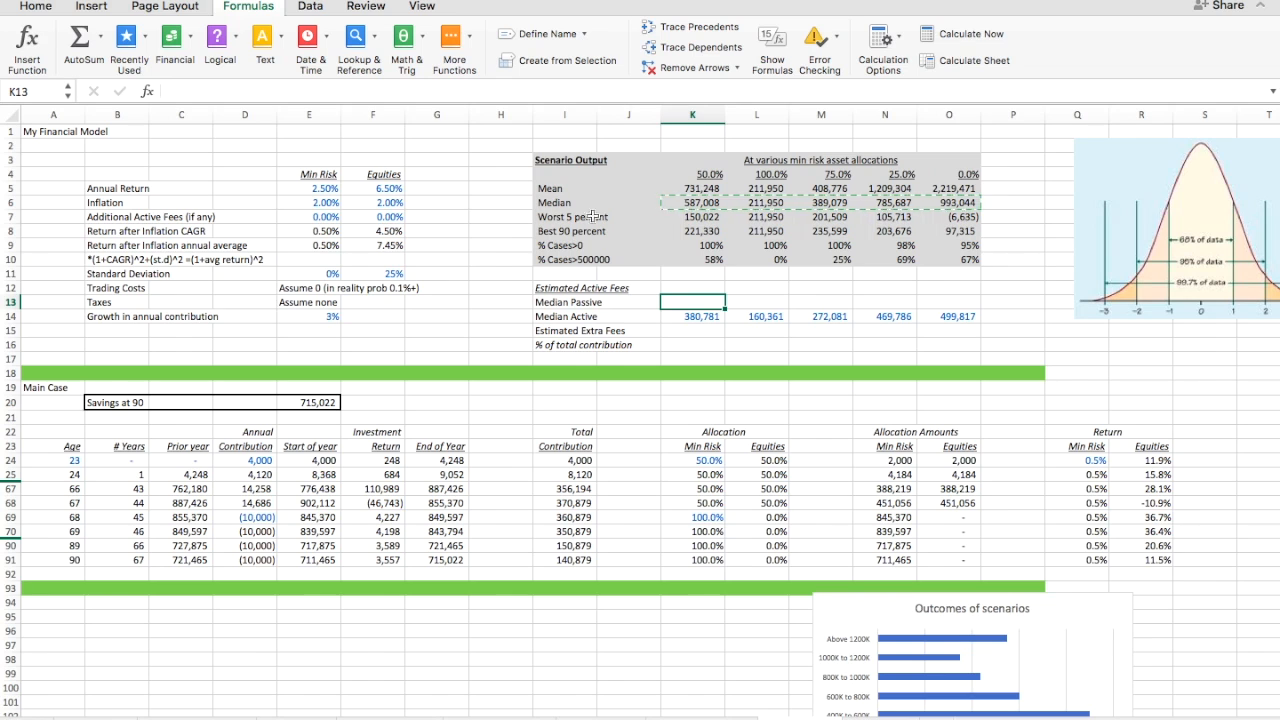
pyautogui.click(140, 10)
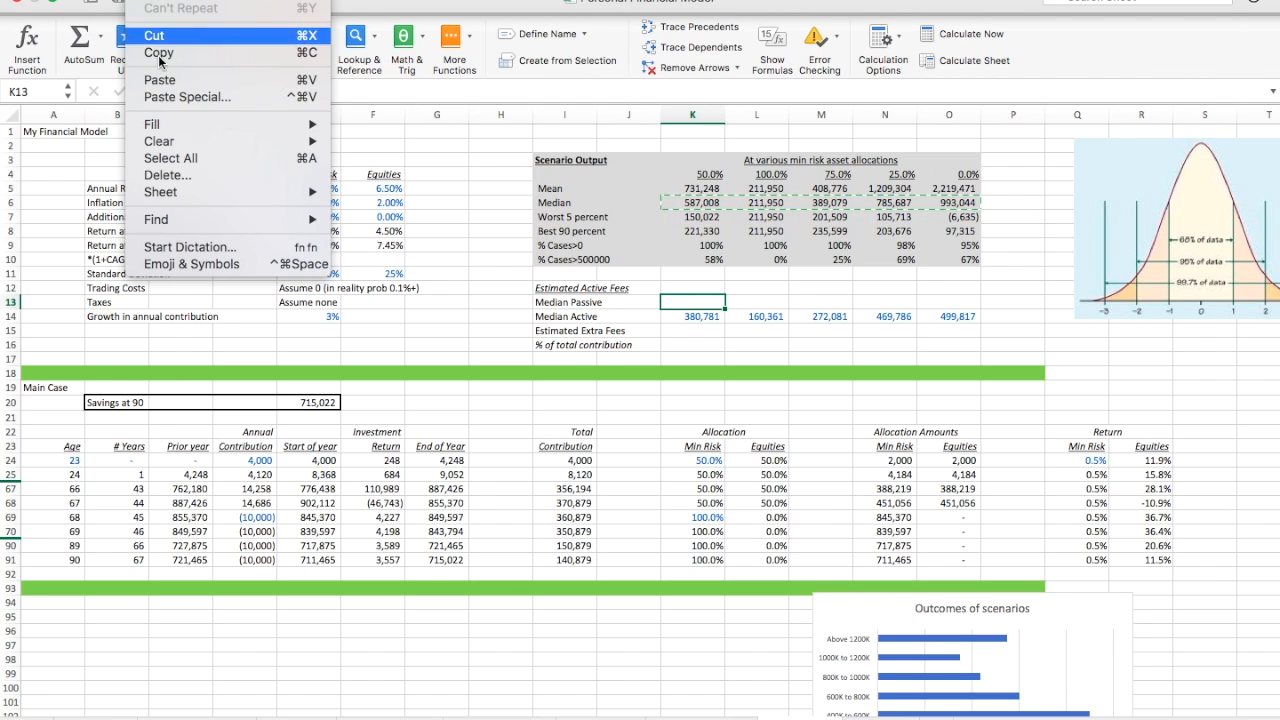
pyautogui.click(169, 95)
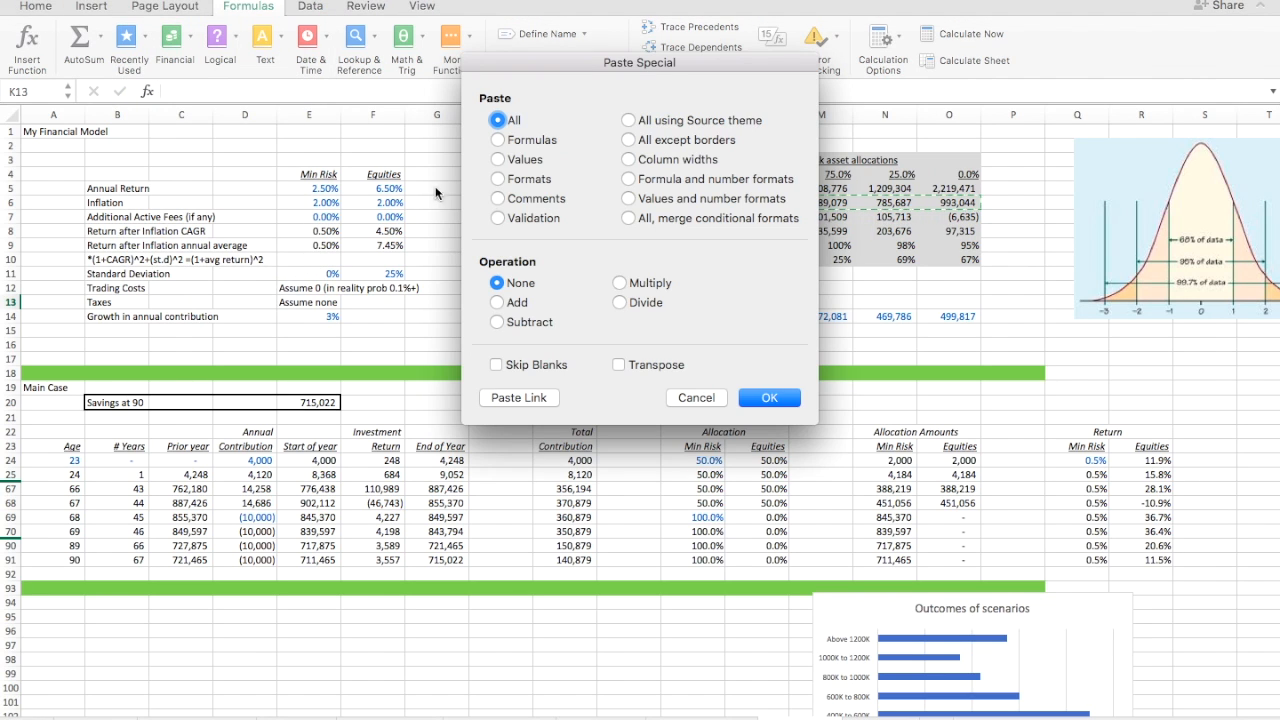
pyautogui.click(501, 158)
pyautogui.click(771, 399)
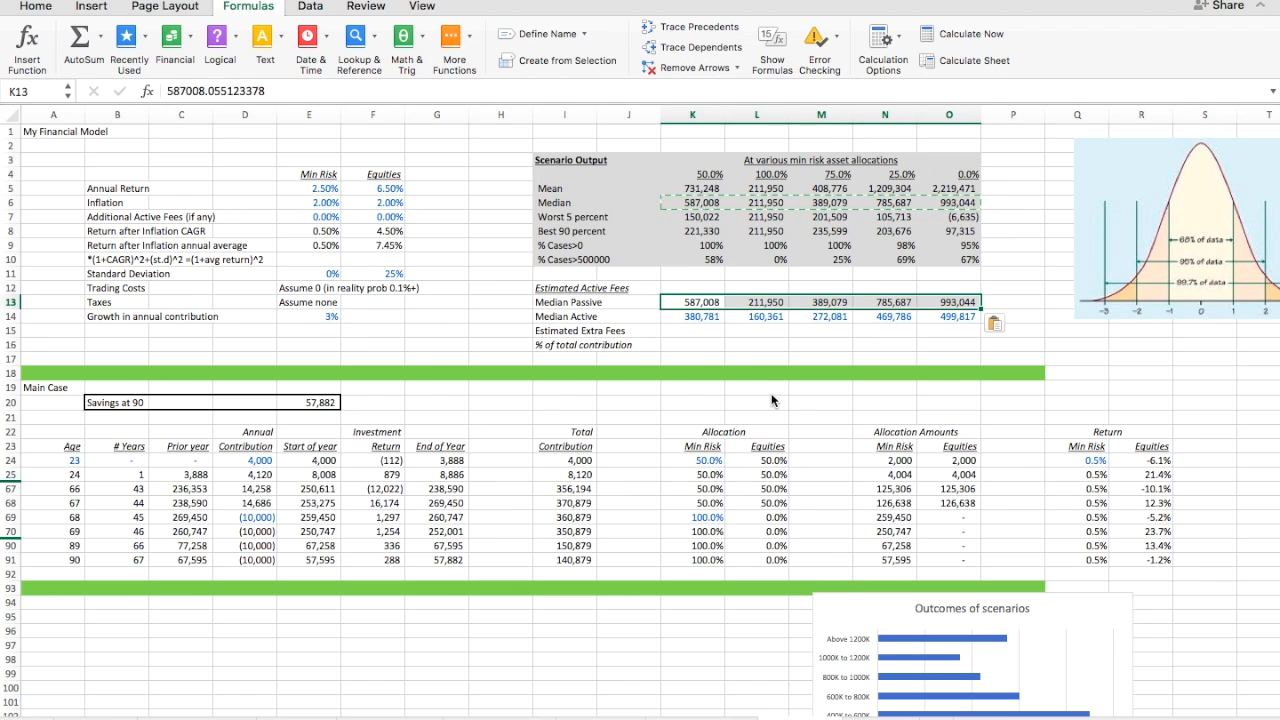
# - Color the pasted Median Passive values in K13:O13 blue
pyautogui.press('Down')
pyautogui.press('Up')
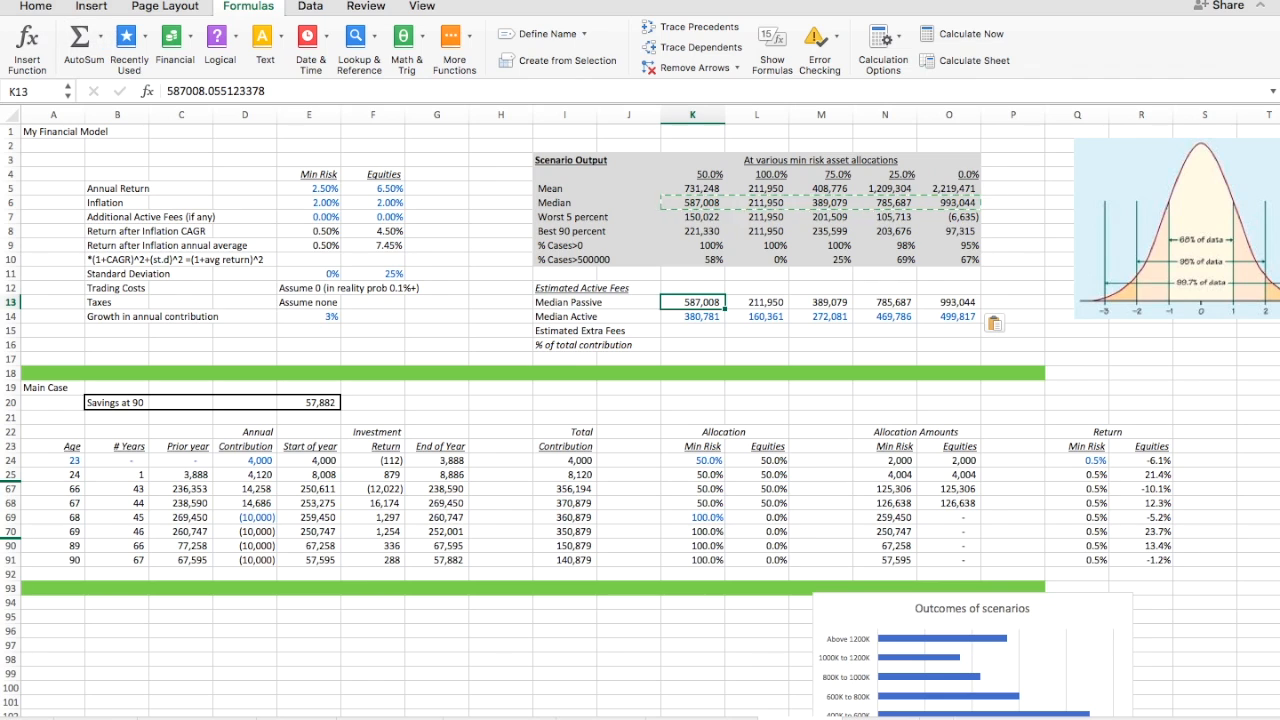
pyautogui.click(38, 8)
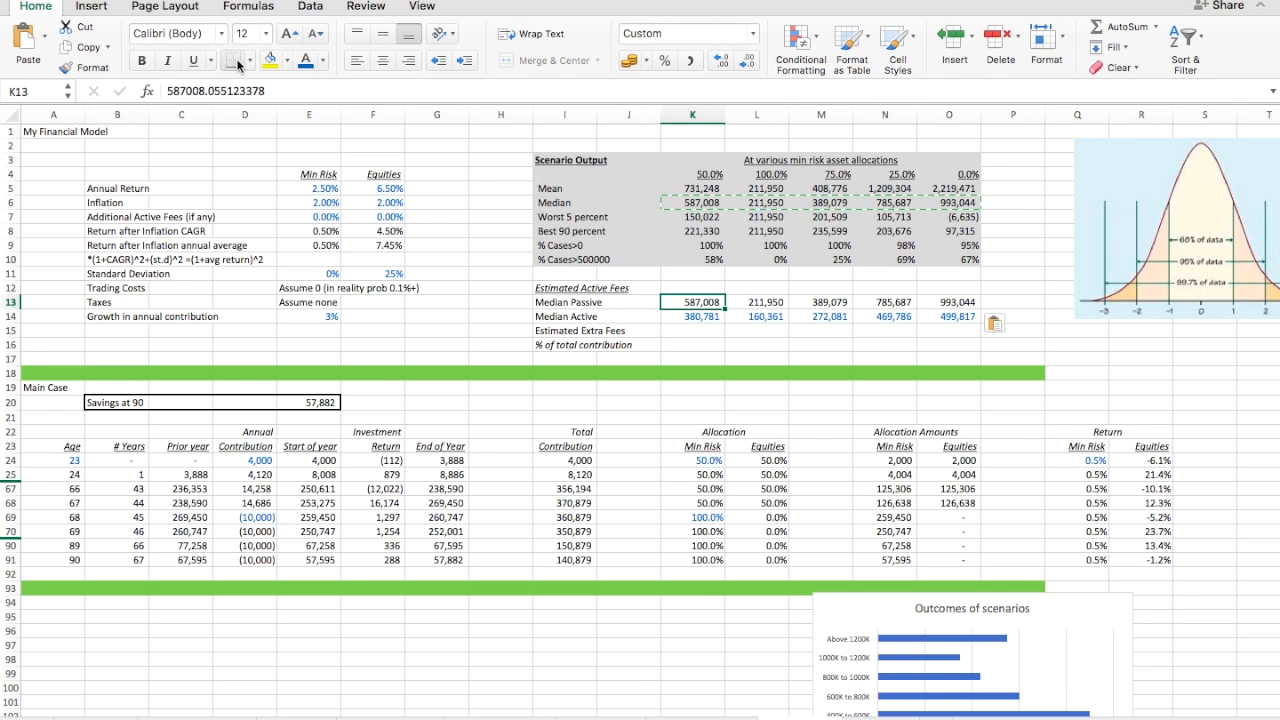
pyautogui.hotkey('shift', 'Right')
pyautogui.hotkey('shift', 'Right')
pyautogui.hotkey('shift', 'Right')
pyautogui.hotkey('shift', 'Right')
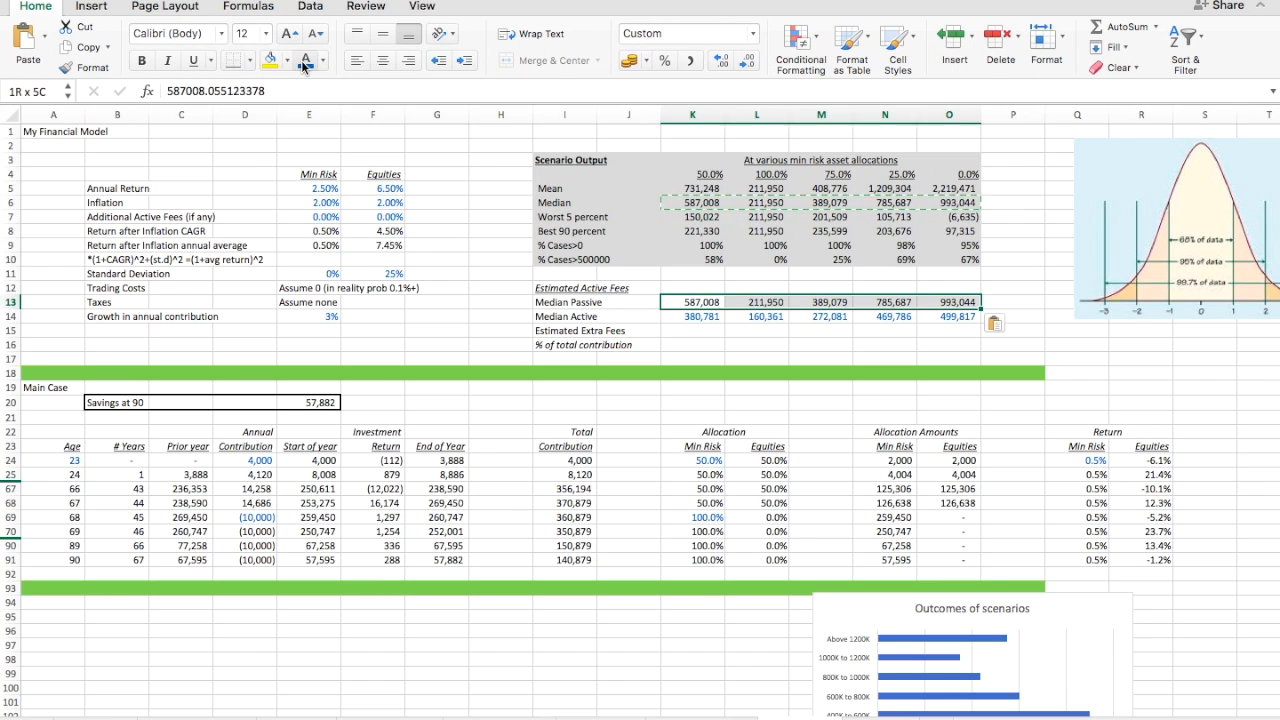
pyautogui.click(303, 63)
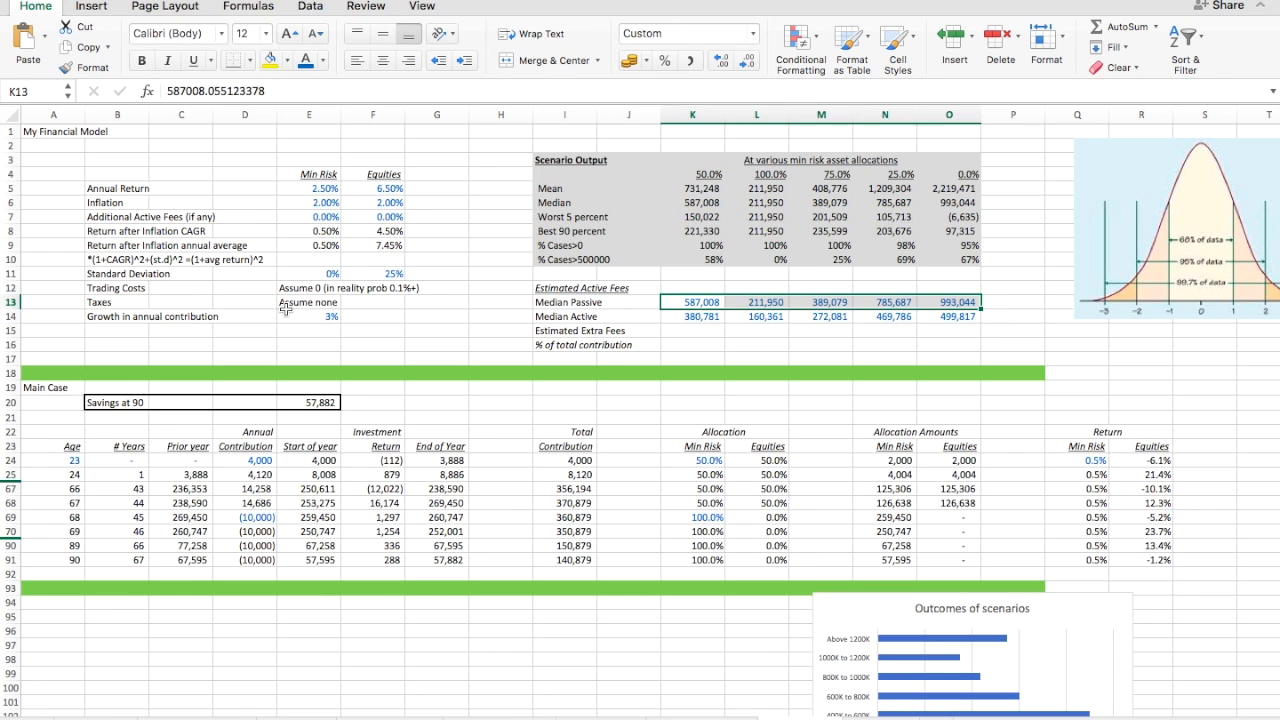
# - Calculate the Estimated Extra Fees in K15 as Median Passive minus Median Active with =K13-K14
pyautogui.press('Down')
pyautogui.press('Down')
pyautogui.press('Up')
pyautogui.press('Down')
pyautogui.write('=')
pyautogui.press('Up')
pyautogui.press('Up')
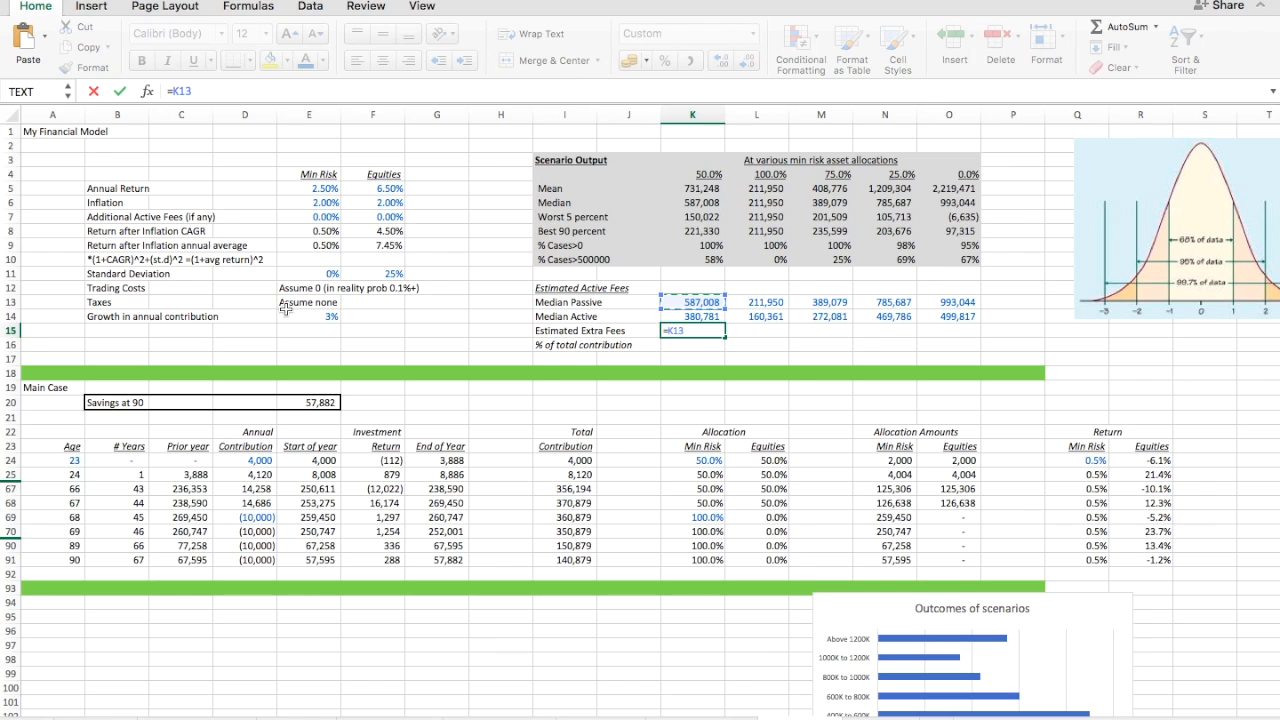
pyautogui.write('-')
pyautogui.press('Up')
pyautogui.press('Return')
pyautogui.press('Up')
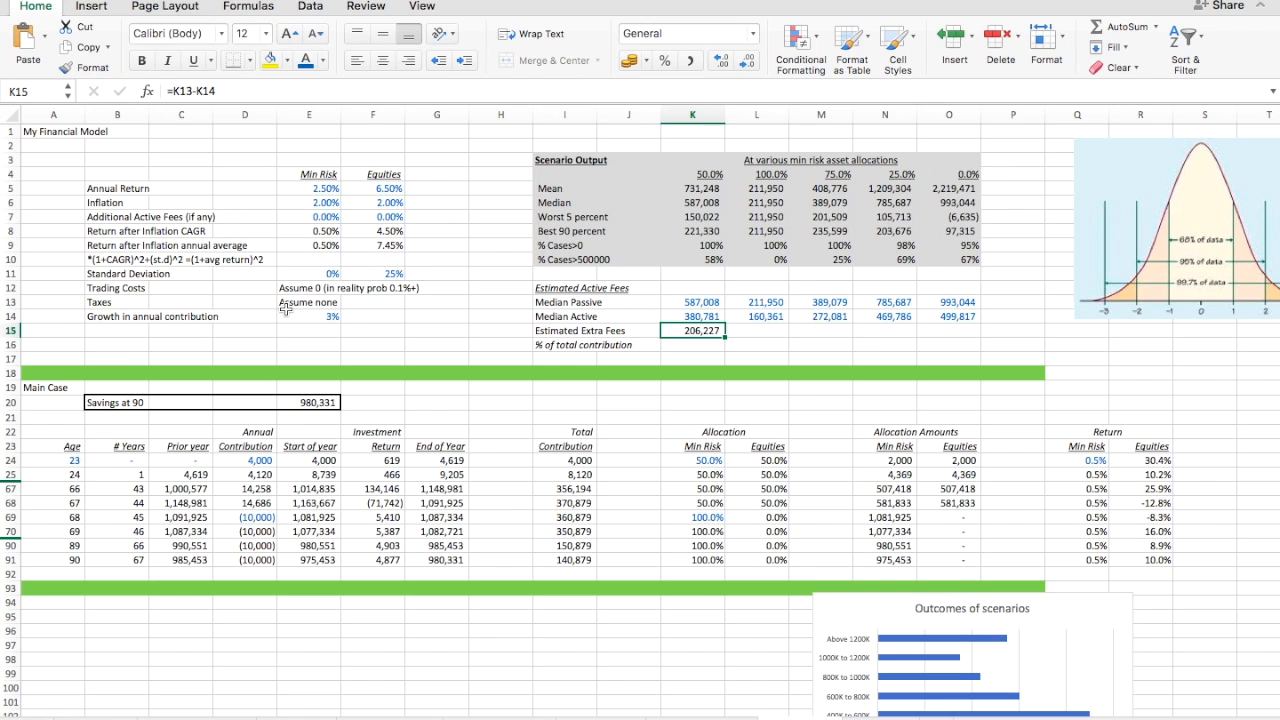
# - Copy the Estimated Extra Fees formula from K15 across the row to O15
pyautogui.hotkey('ctrl', 'c')
pyautogui.hotkey('shift', 'Right')
pyautogui.hotkey('shift', 'Right')
pyautogui.hotkey('shift', 'Right')
pyautogui.hotkey('shift', 'Right')
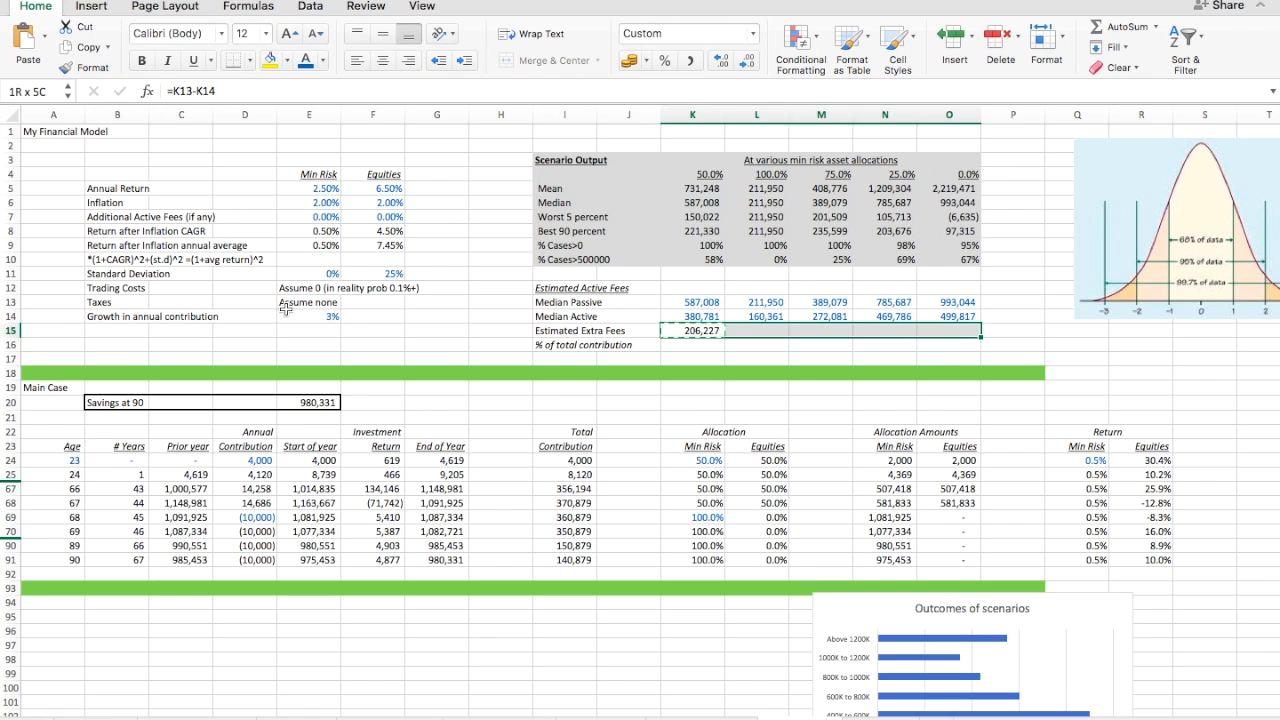
pyautogui.press('Return')
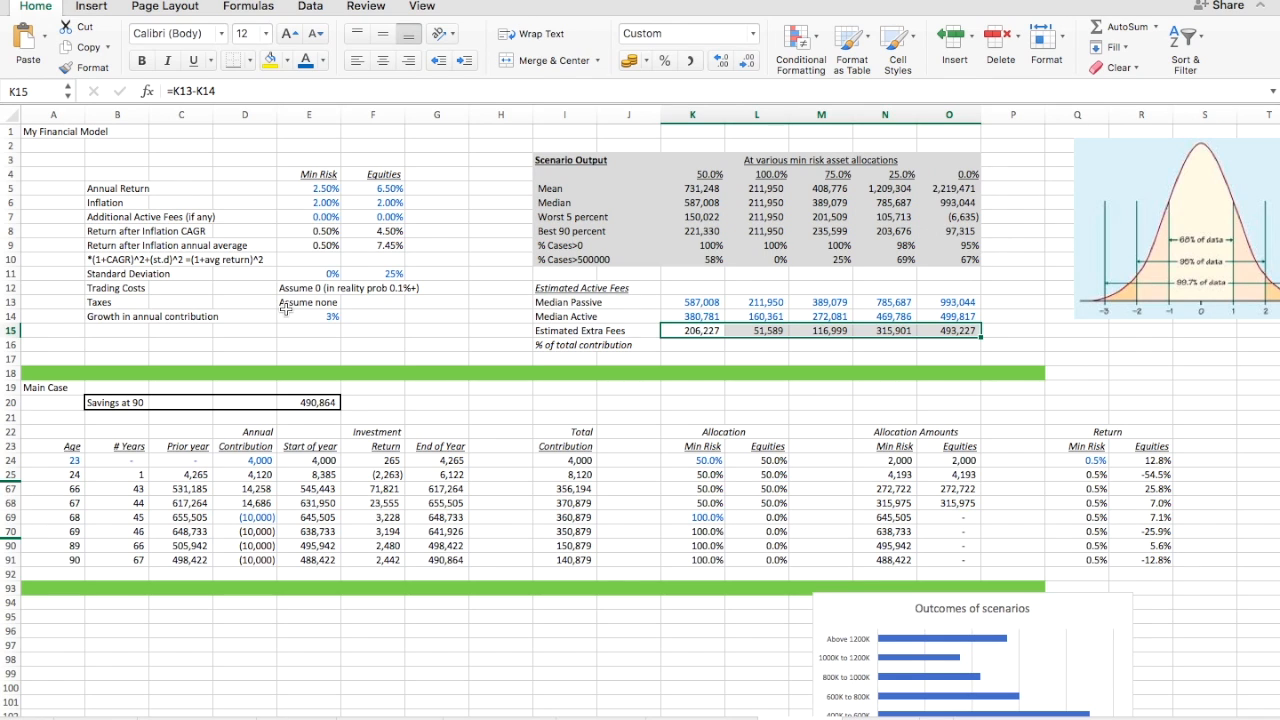
# - Examine the extra fees for the 0% min risk allocation alongside the first annual contribution and the scenario median
pyautogui.press('Down')
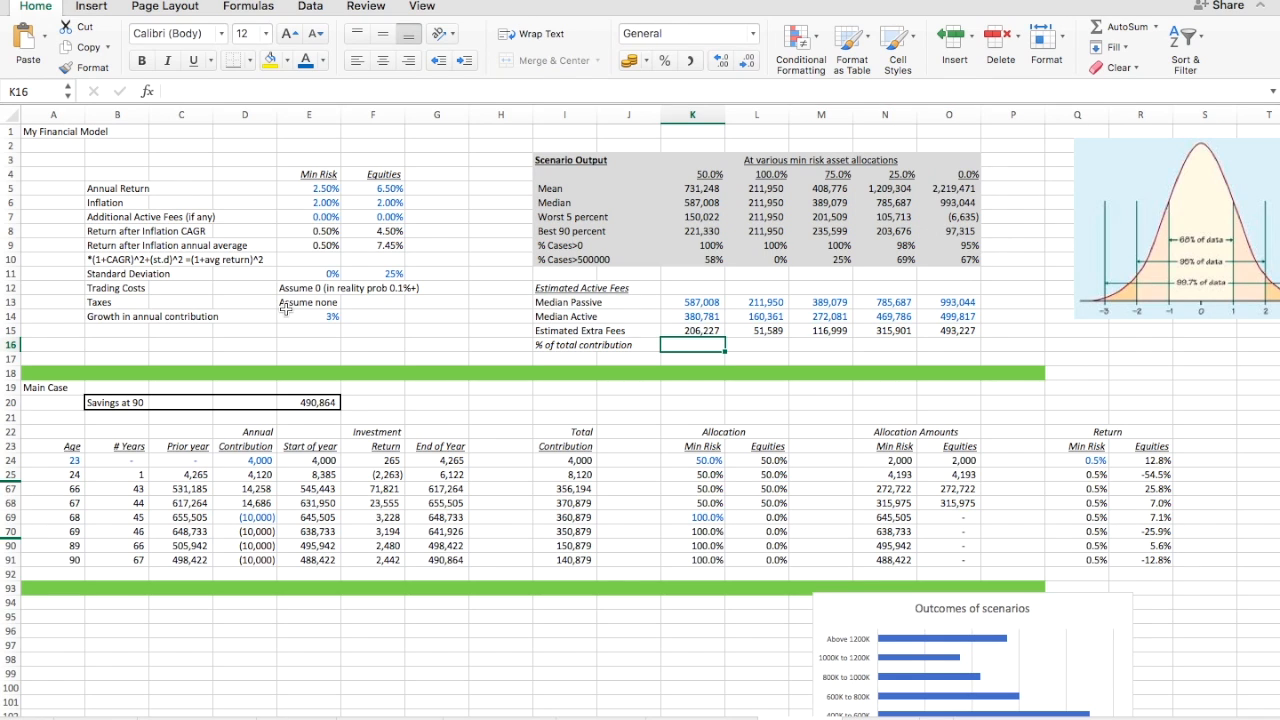
pyautogui.press('Right')
pyautogui.press('Right')
pyautogui.press('Right')
pyautogui.press('Right')
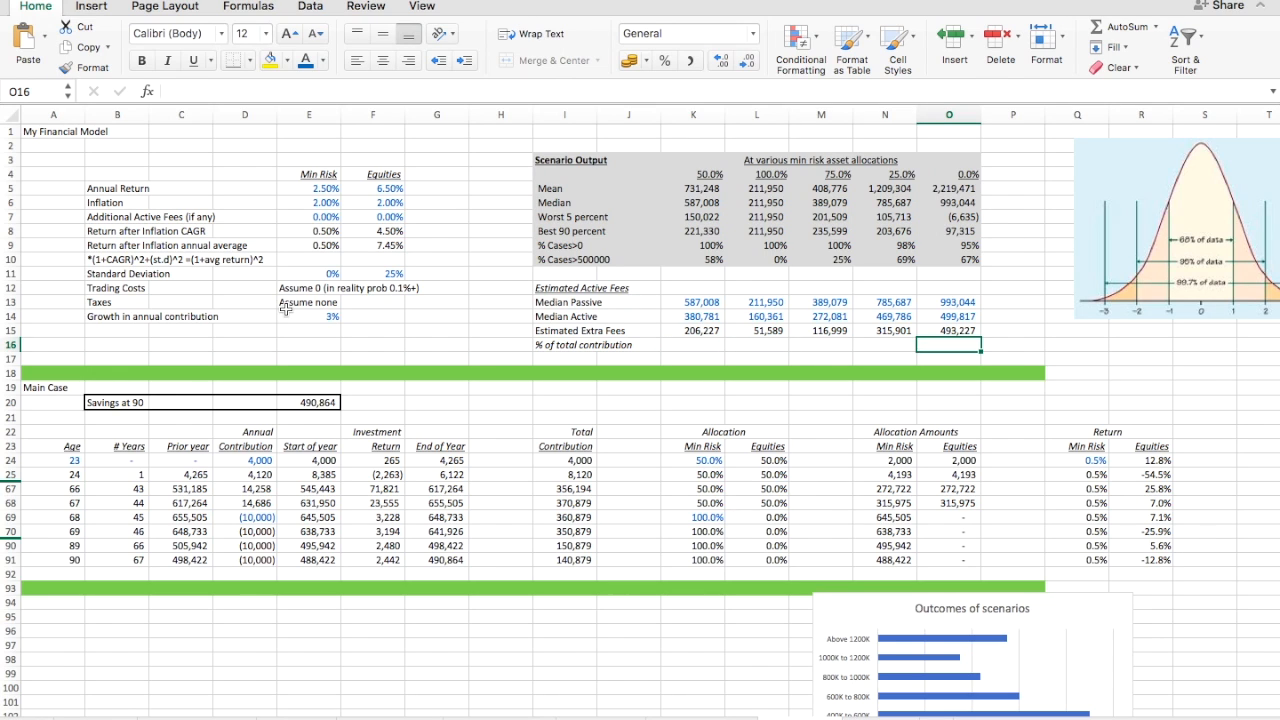
pyautogui.press('Up')
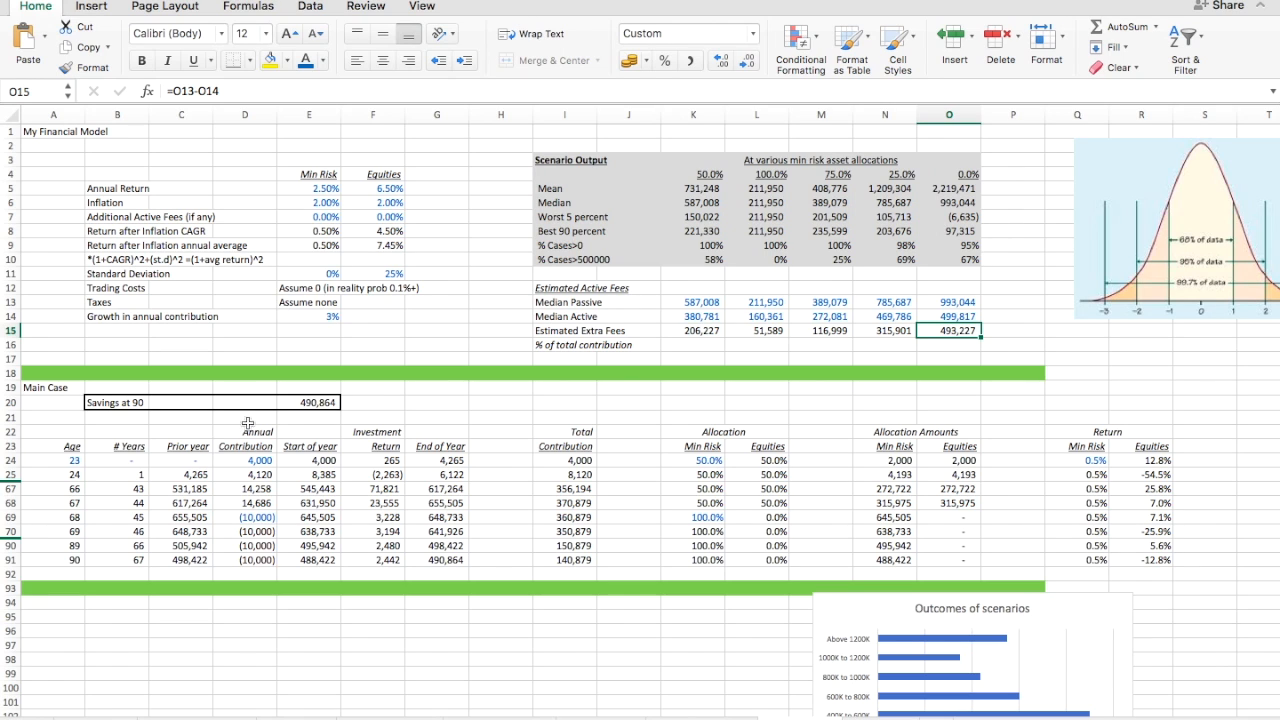
pyautogui.click(258, 461)
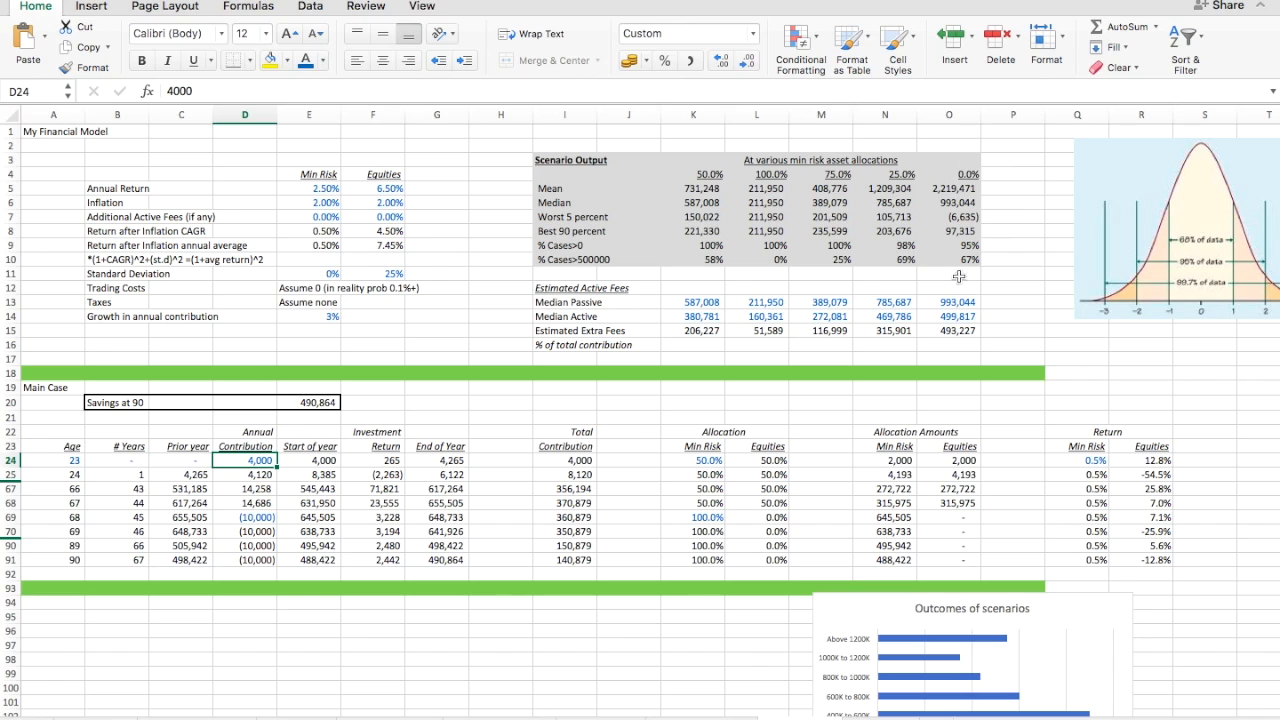
pyautogui.click(957, 203)
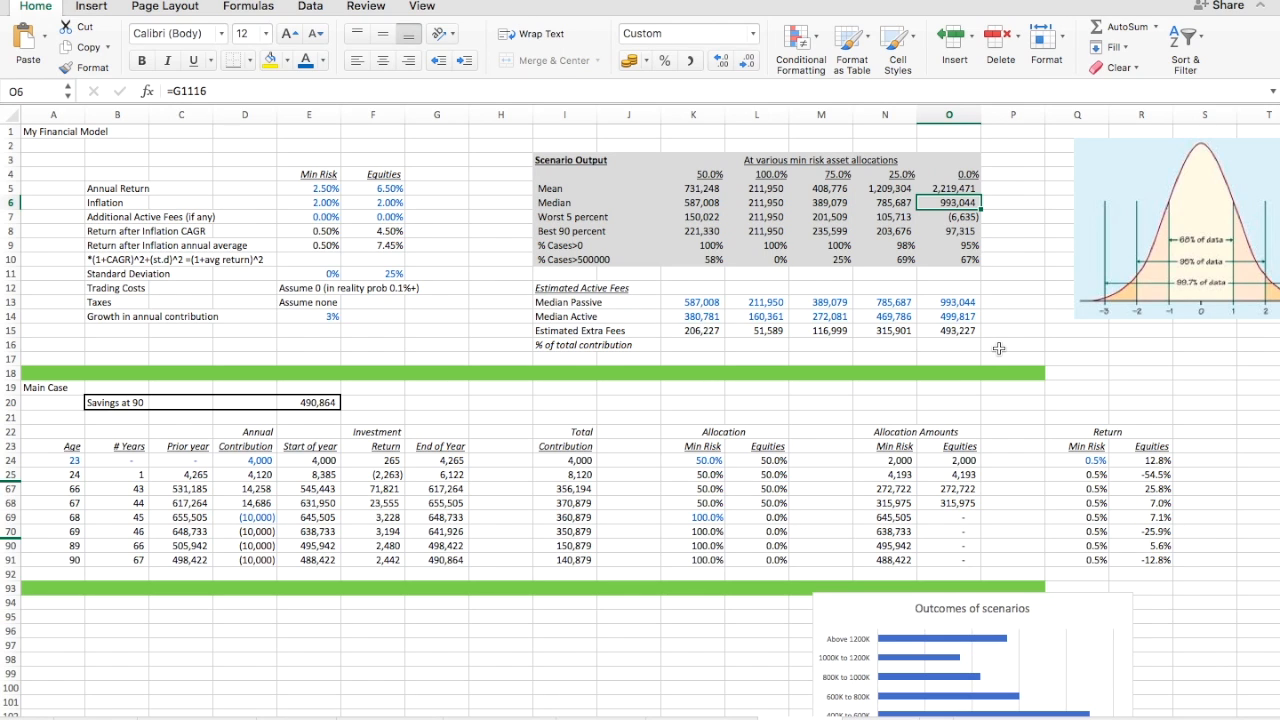
# - Calculate the % of total contribution in K16 as extra fees over the maximum total contribution with =K15/(MAX(I24:I91))
pyautogui.click(952, 316)
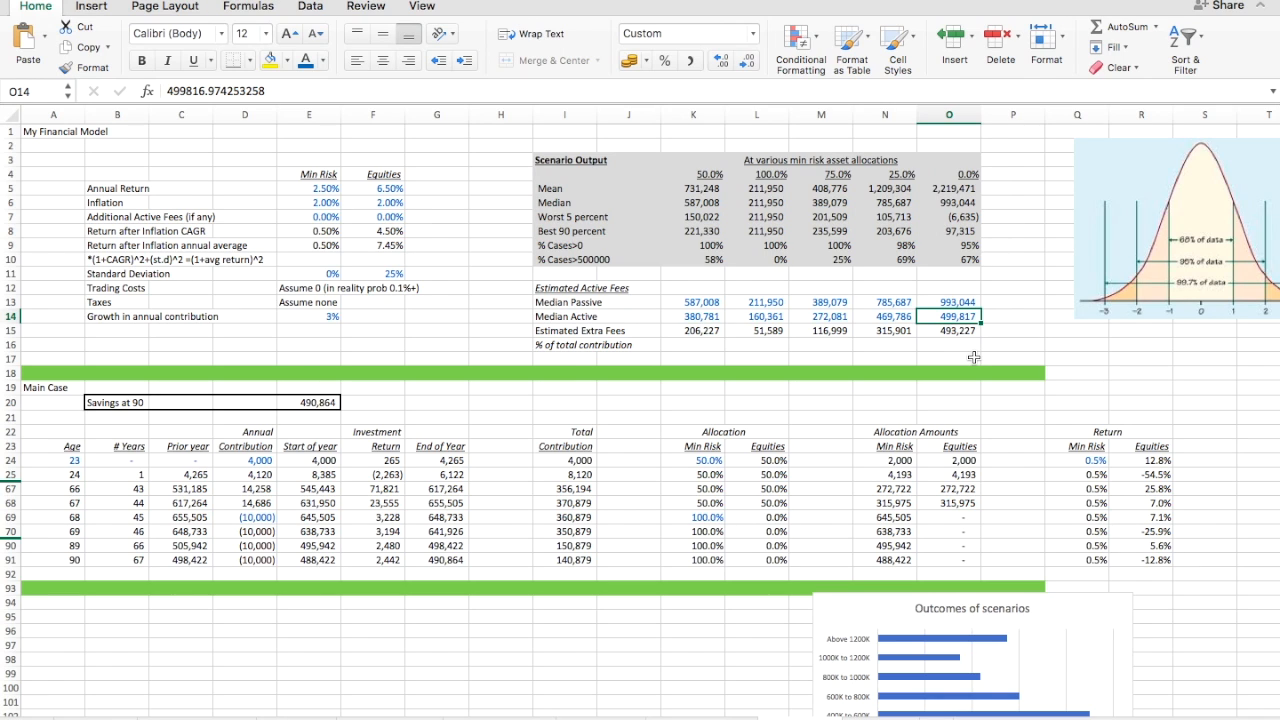
pyautogui.click(953, 335)
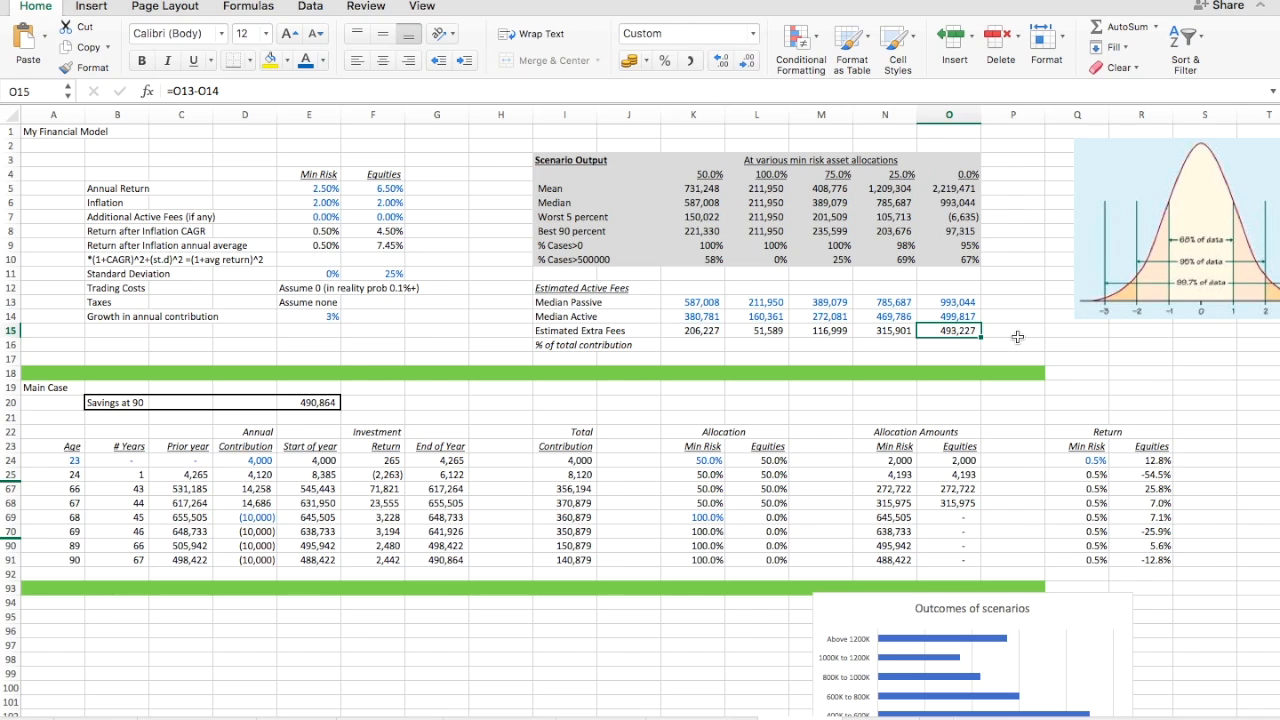
pyautogui.press('Down')
pyautogui.press('Left')
pyautogui.press('Left')
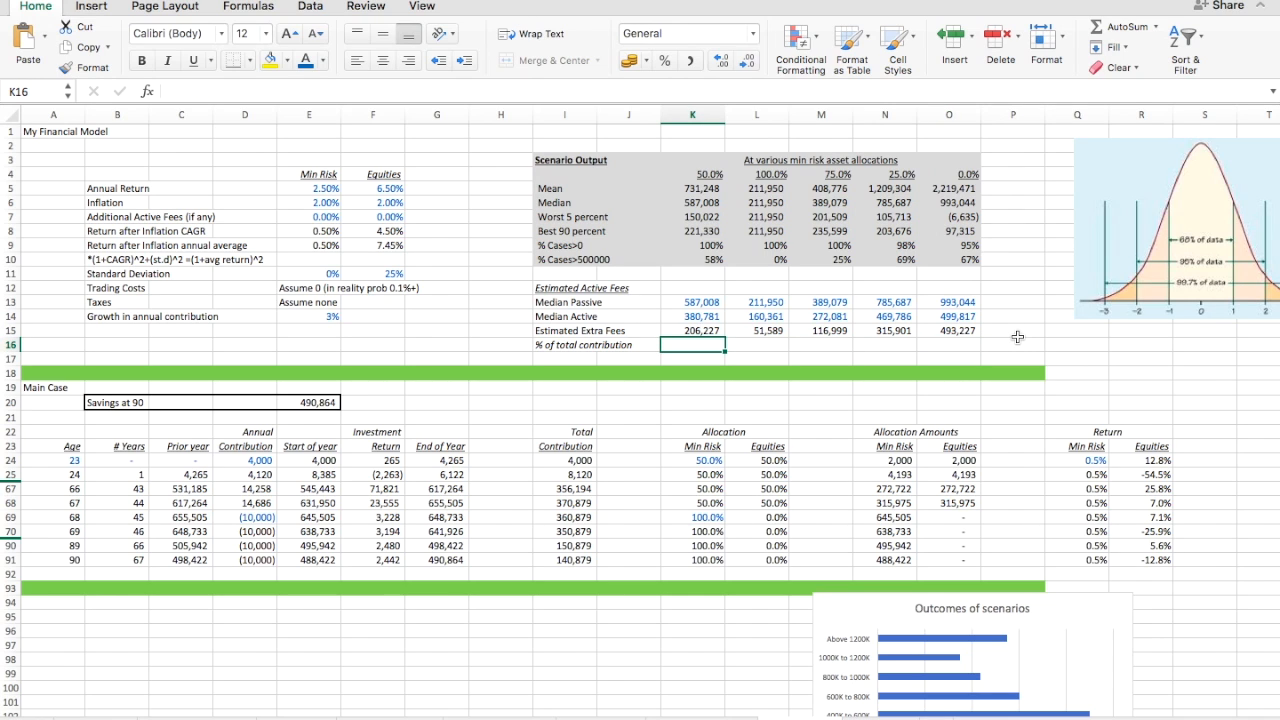
pyautogui.write('=')
pyautogui.press('Up')
pyautogui.write('/(')
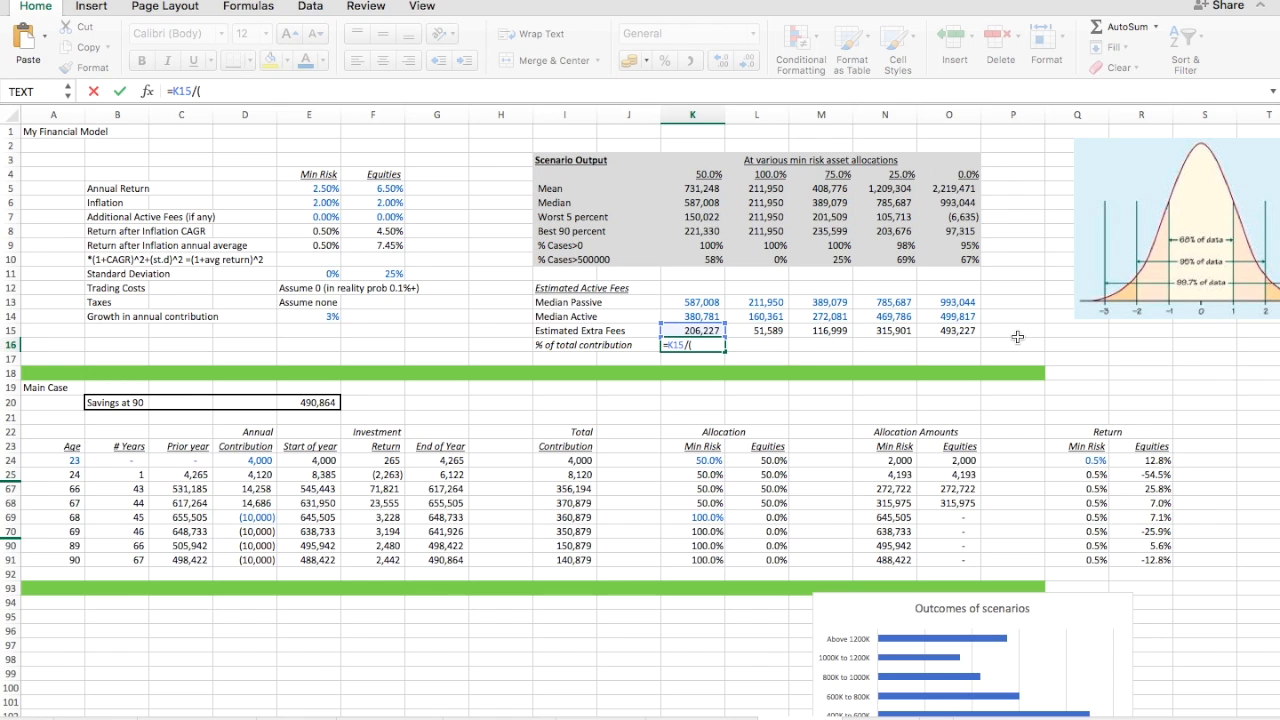
pyautogui.write('ma')
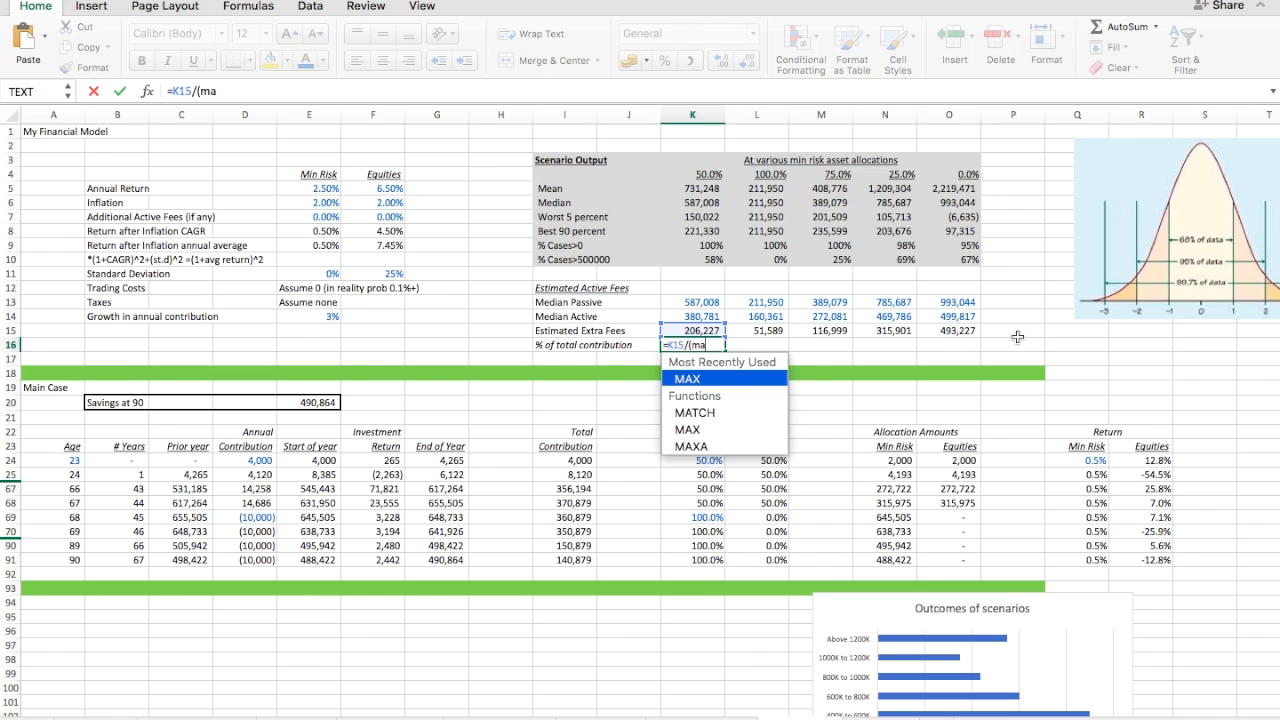
pyautogui.write('x(')
pyautogui.press('Left')
pyautogui.press('Left')
pyautogui.press('Down')
pyautogui.press('Down')
pyautogui.press('Down')
pyautogui.press('Down')
pyautogui.press('Down')
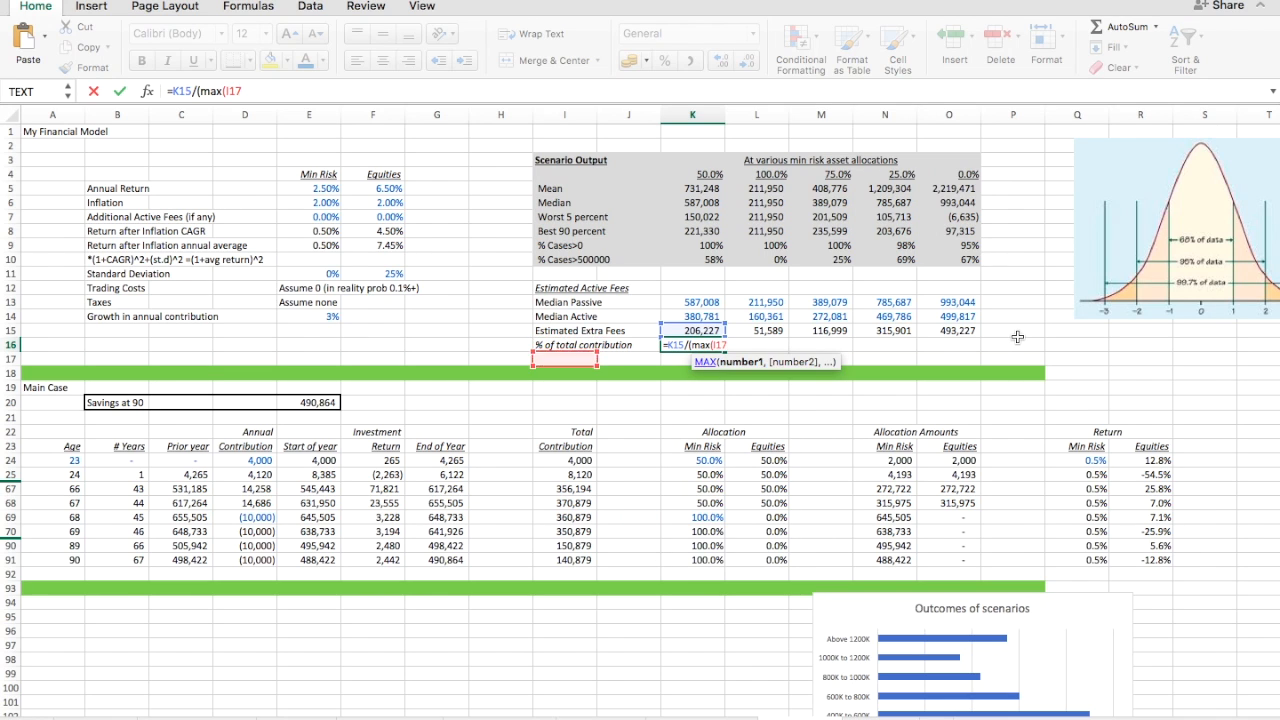
pyautogui.press('Down')
pyautogui.press('Down')
pyautogui.press('Down')
pyautogui.hotkey('shift', 'Down')
pyautogui.hotkey('shift', 'Down')
pyautogui.hotkey('shift', 'Down')
pyautogui.hotkey('shift', 'Down')
pyautogui.hotkey('shift', 'Down')
pyautogui.hotkey('shift', 'Down')
pyautogui.hotkey('shift', 'Down')
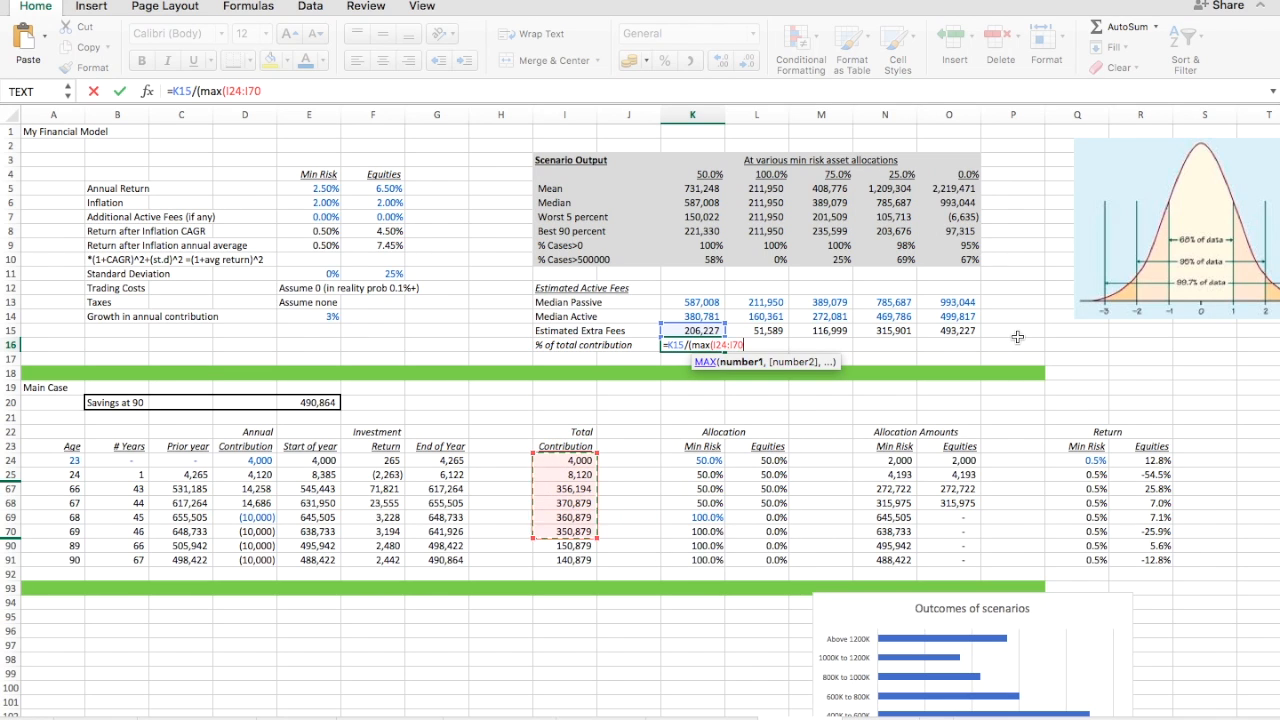
pyautogui.press('Return')
pyautogui.press('Return')
pyautogui.press('Up')
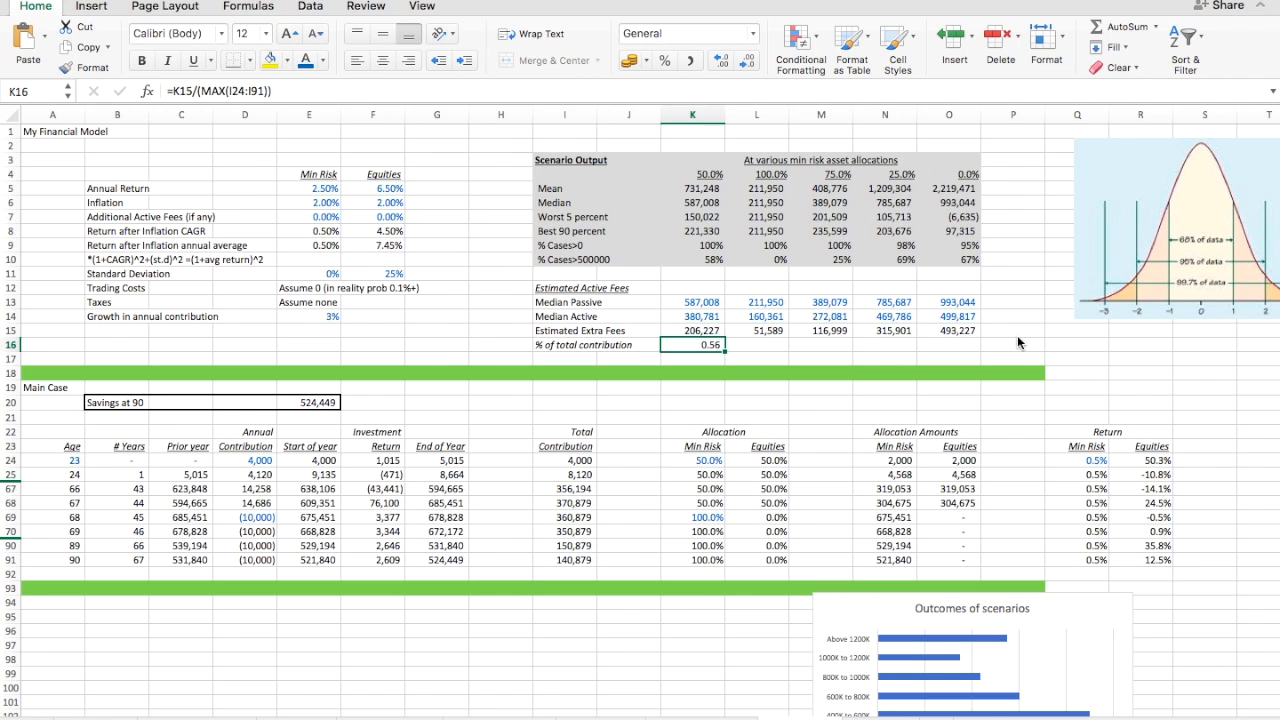
# - Format K16 as a percentage and lock column I in its formula so it reads =K15/(MAX($I24:$I91))
pyautogui.click(664, 60)
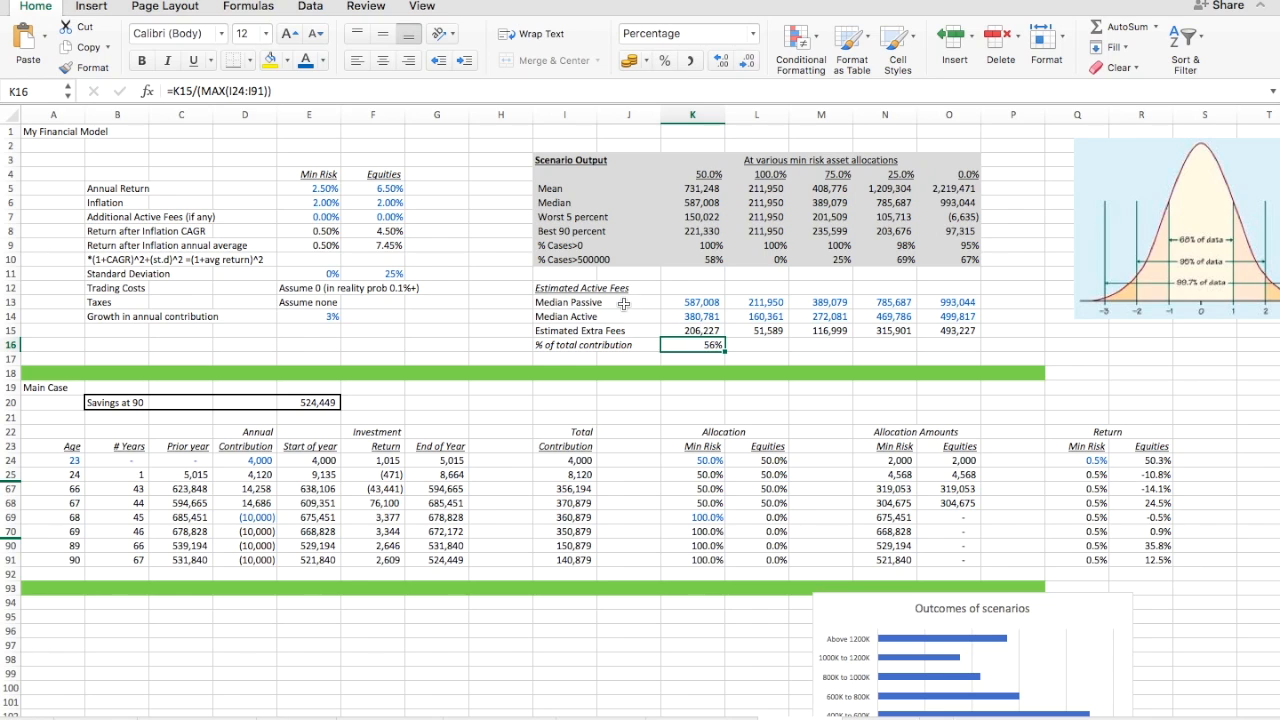
pyautogui.click(230, 91)
pyautogui.write('$')
pyautogui.press('Right')
pyautogui.press('Right')
pyautogui.press('Right')
pyautogui.press('Right')
pyautogui.write('$')
pyautogui.press('Return')
pyautogui.press('Up')
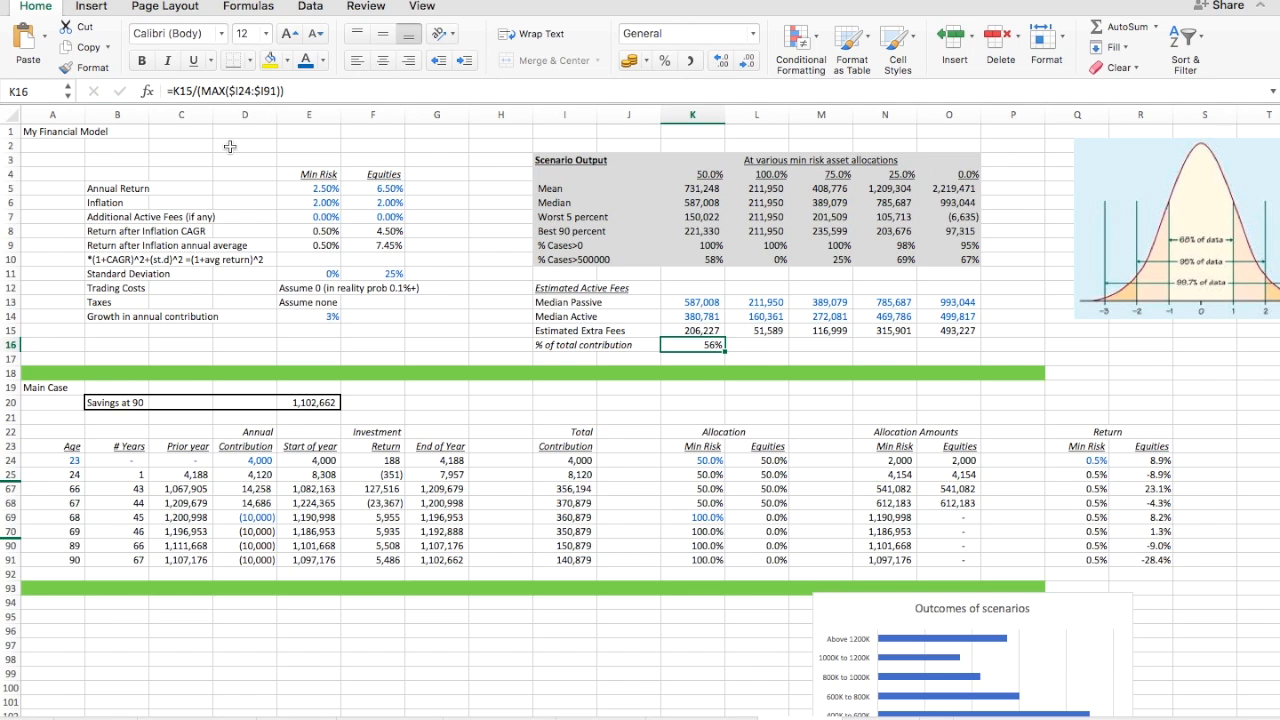
# - Italicize K16 and copy its % of total contribution formula across the row to O16
pyautogui.press('super+c')
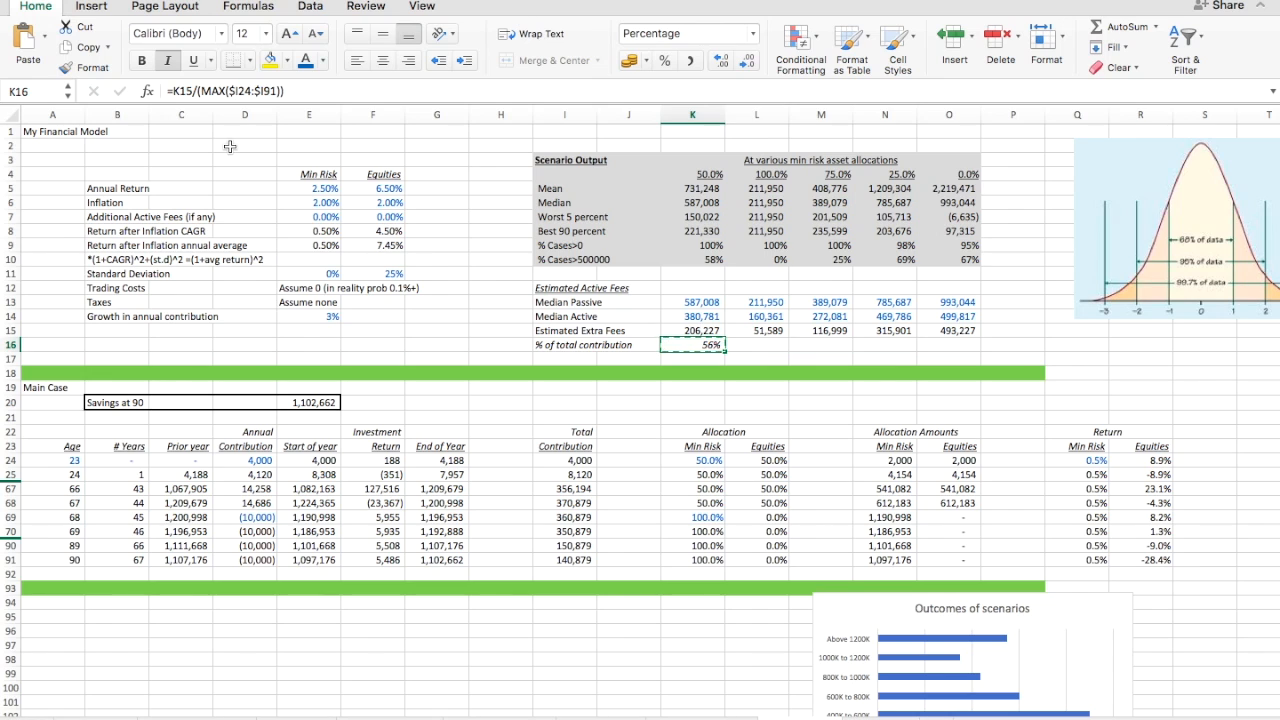
pyautogui.hotkey('shift', 'Right')
pyautogui.hotkey('shift', 'Right')
pyautogui.hotkey('shift', 'Right')
pyautogui.hotkey('shift', 'Right')
pyautogui.press('Return')
pyautogui.press('Down')
pyautogui.press('Up')
pyautogui.press('Right')
pyautogui.press('Right')
pyautogui.press('Right')
pyautogui.press('Right')
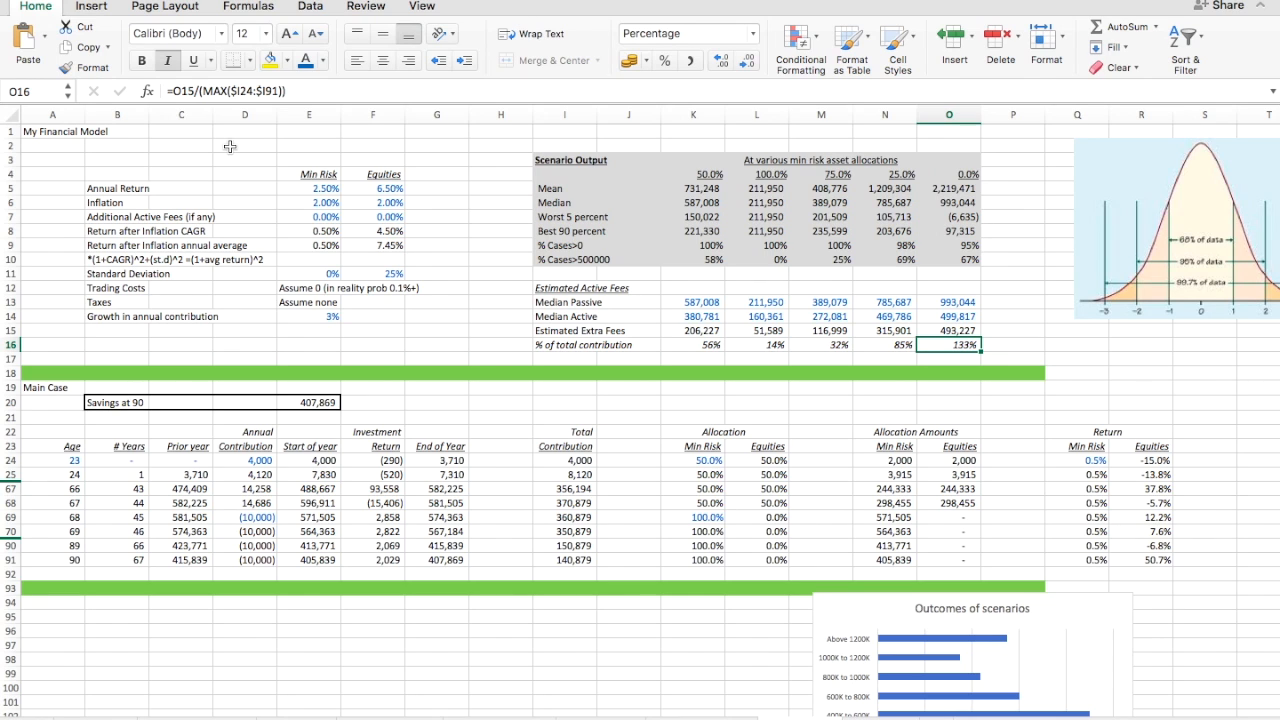
# - Add an asterisk to the end of the Estimated Active Fees heading in I12
pyautogui.press('Up')
pyautogui.press('Up')
pyautogui.press('Up')
pyautogui.press('Up')
pyautogui.press('Left')
pyautogui.press('Left')
pyautogui.press('Left')
pyautogui.press('Left')
pyautogui.press('Left')
pyautogui.press('Left')
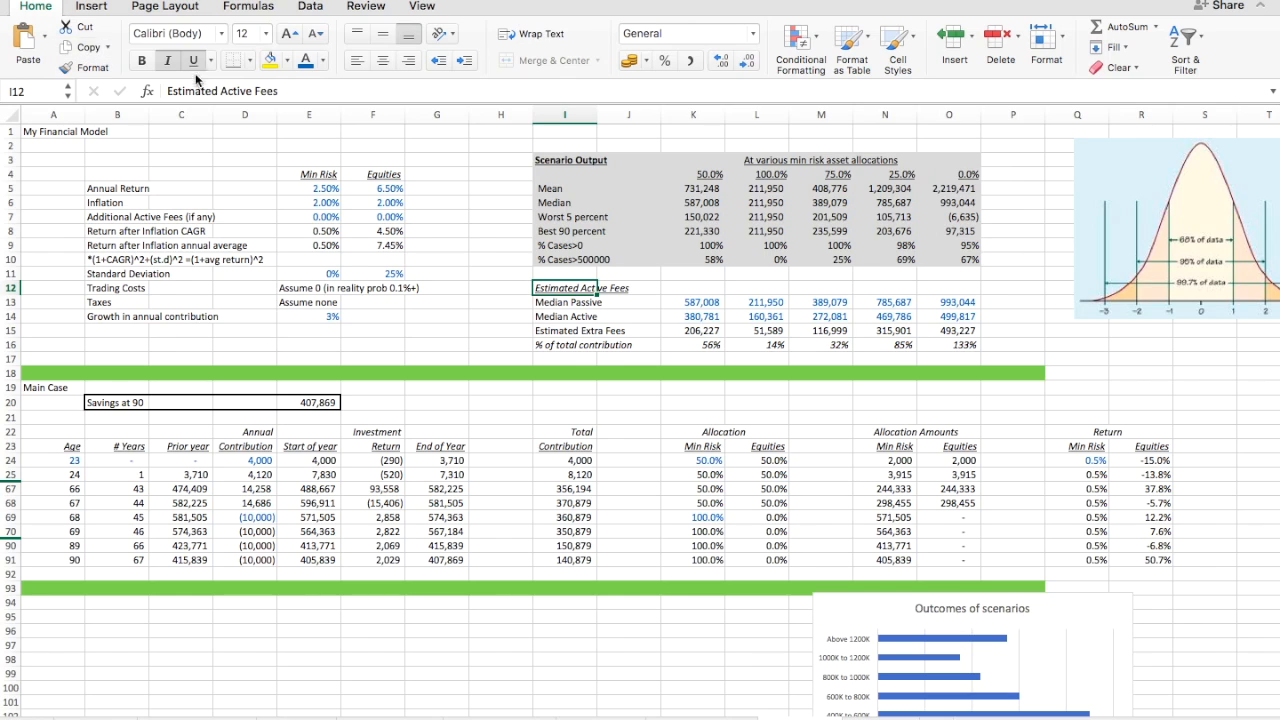
pyautogui.click(285, 90)
pyautogui.write('*')
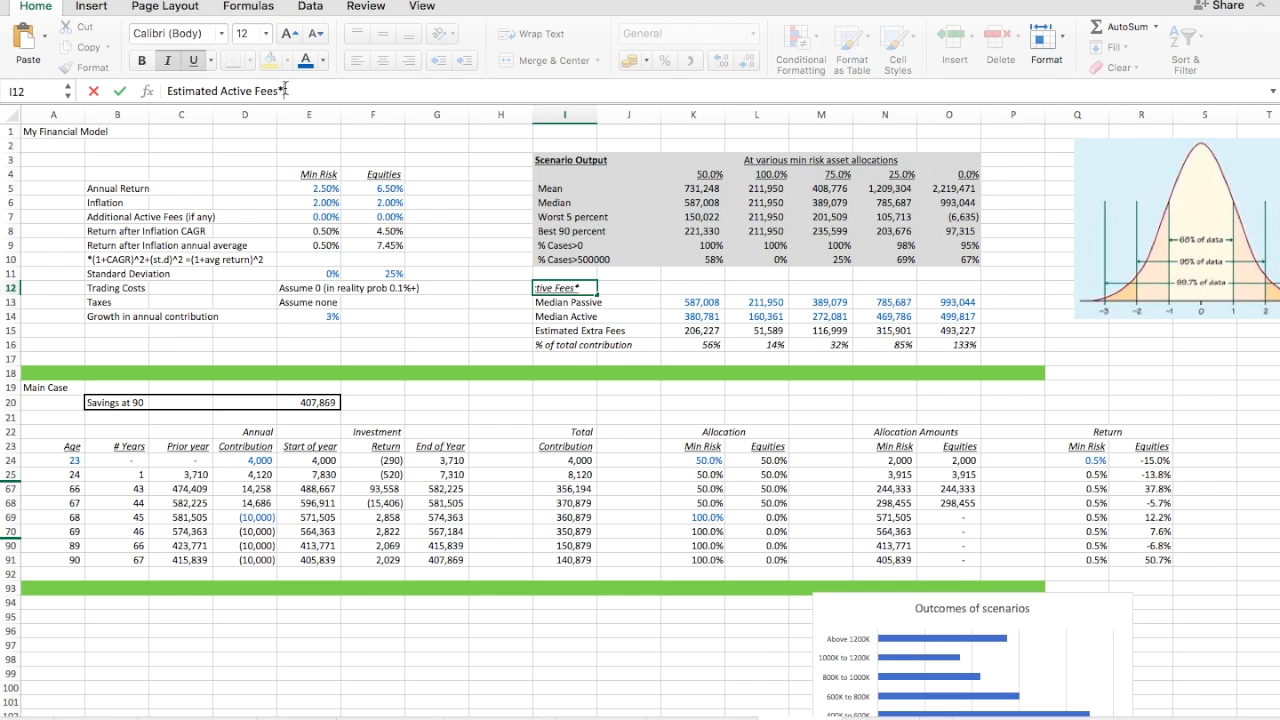
pyautogui.press('Return')
# - Enter in I17, italicized: "*note to self: re-run calculations, then copy/paste values in before and after changing fee assumptions. Does not happen automatically in model."
pyautogui.press('Down')
pyautogui.press('Down')
pyautogui.press('Down')
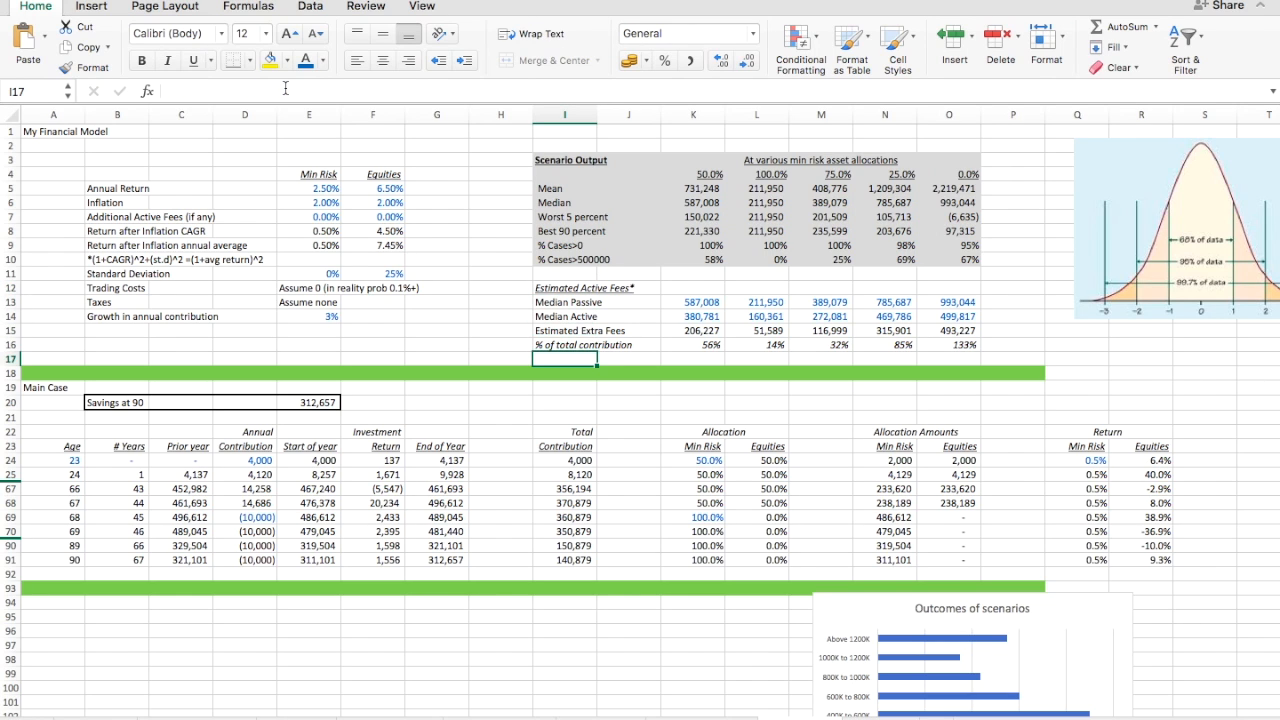
pyautogui.press('super+i')
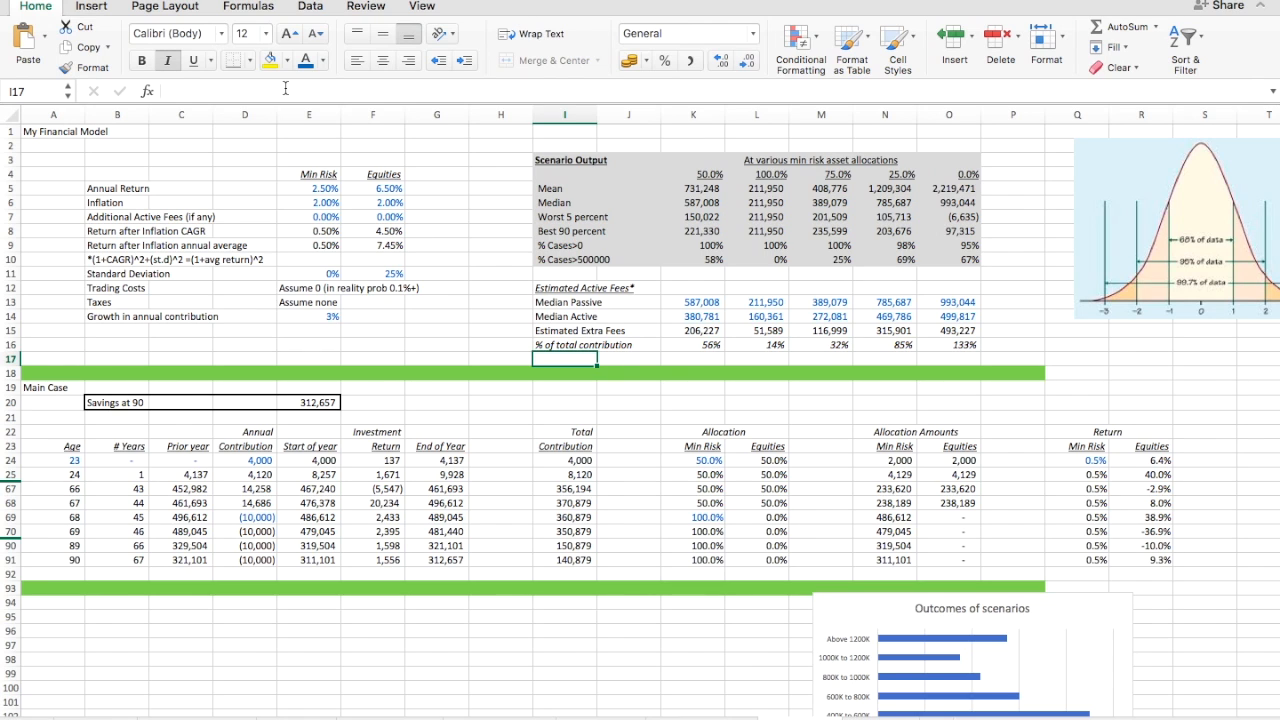
pyautogui.write('*not')
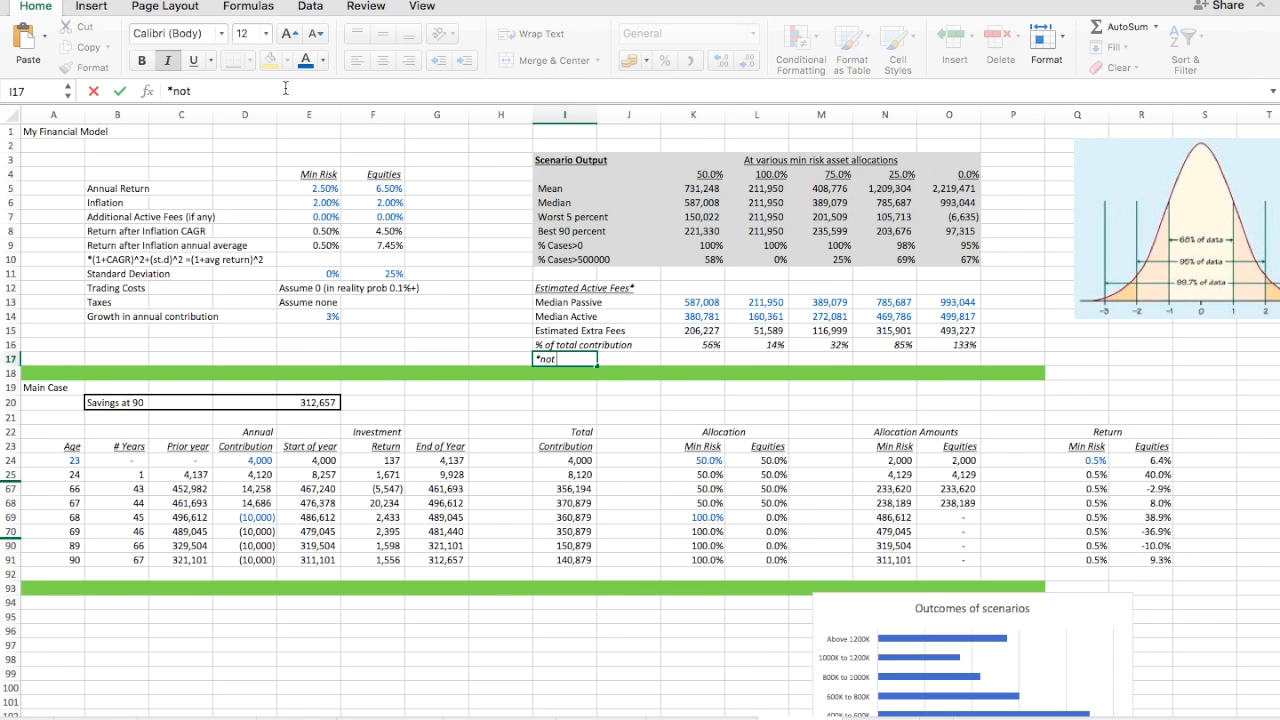
pyautogui.write('e to self: re-run calculations, th')
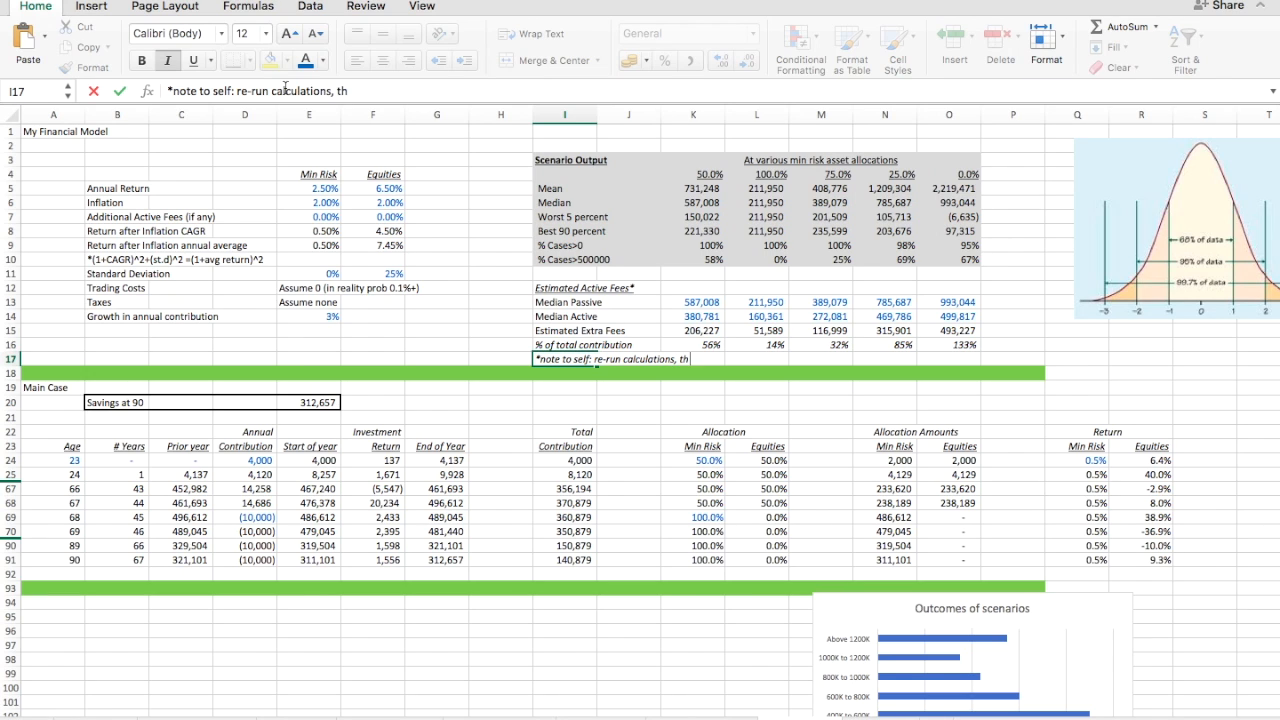
pyautogui.write('en copy/pas')
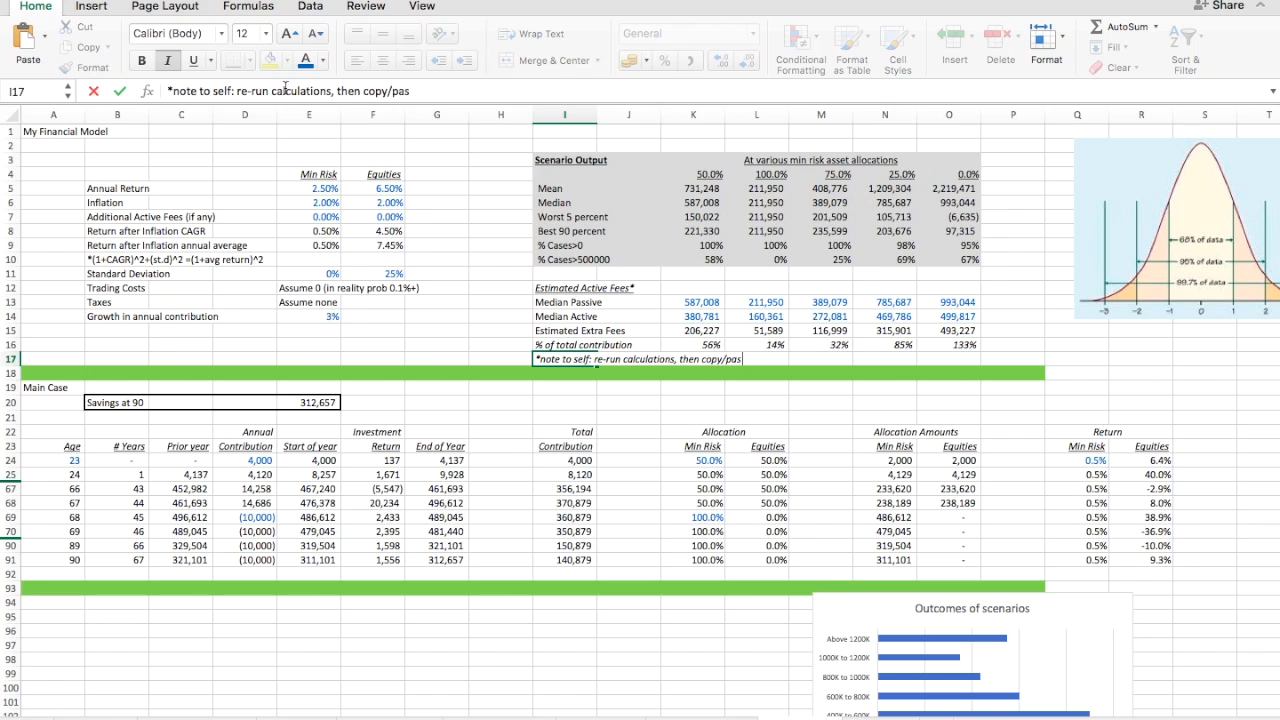
pyautogui.write('te values in befo')
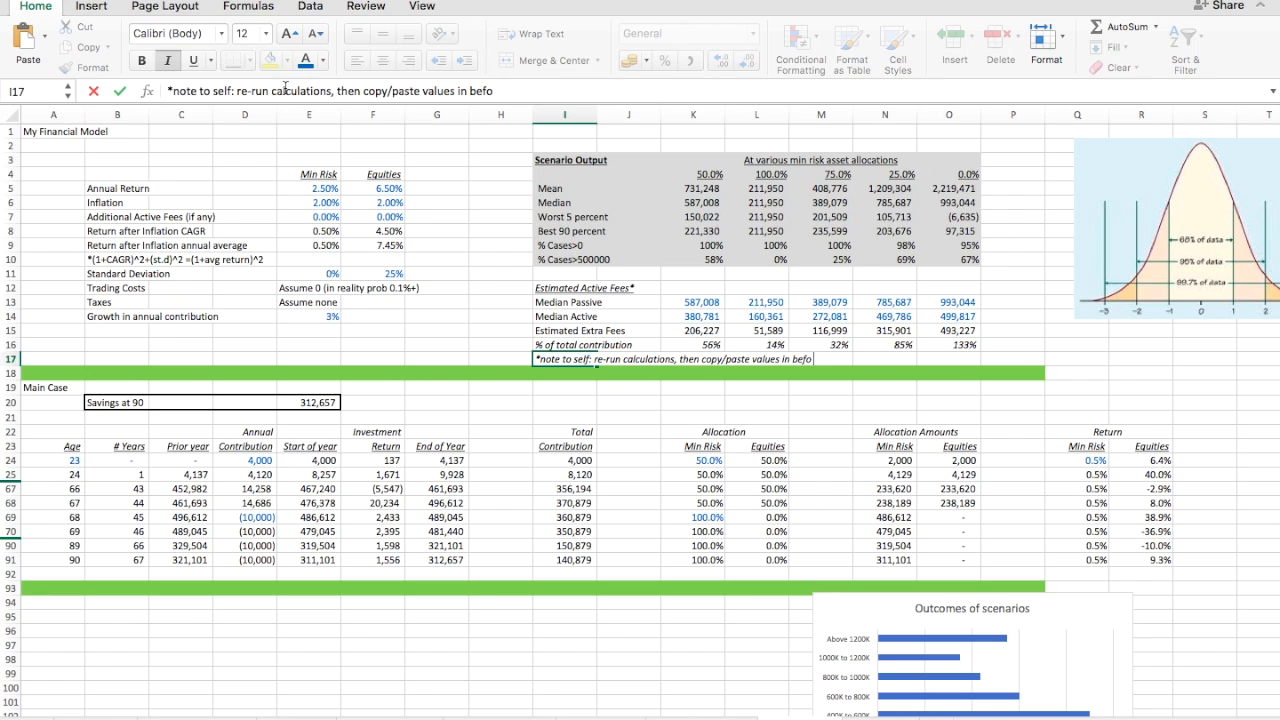
pyautogui.write('re and after changing f')
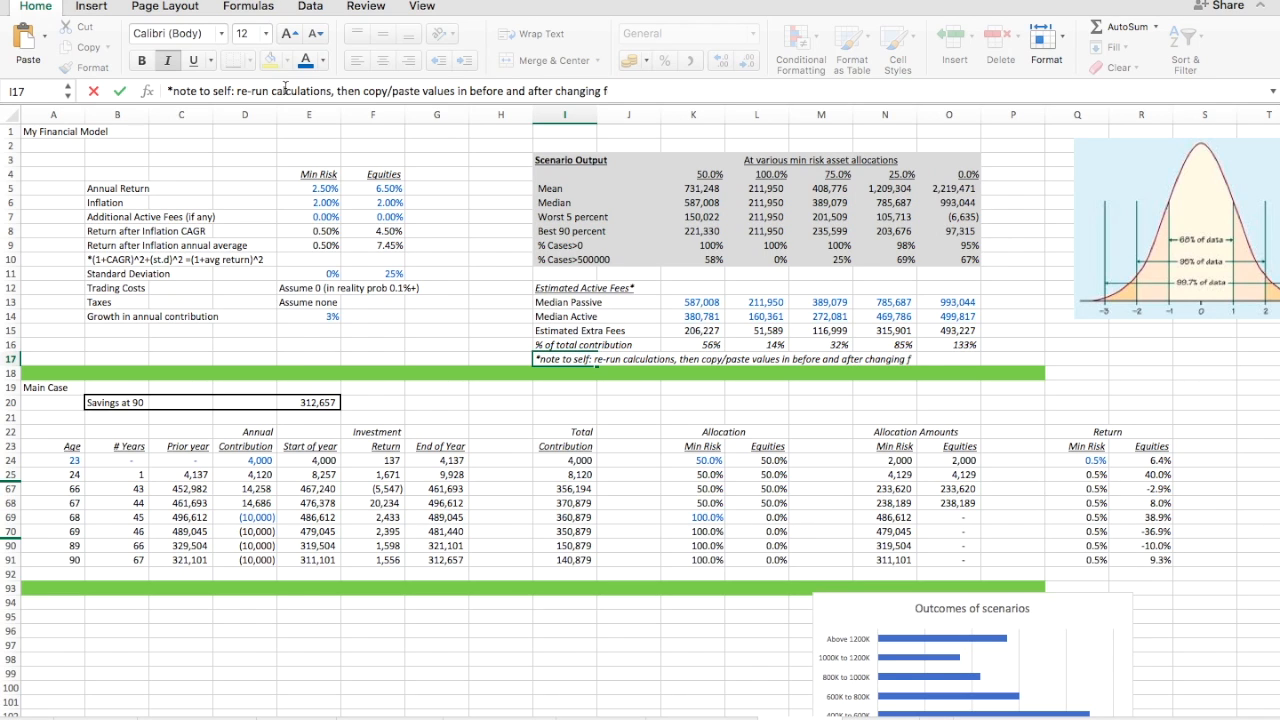
pyautogui.write('ee assumpitions (')
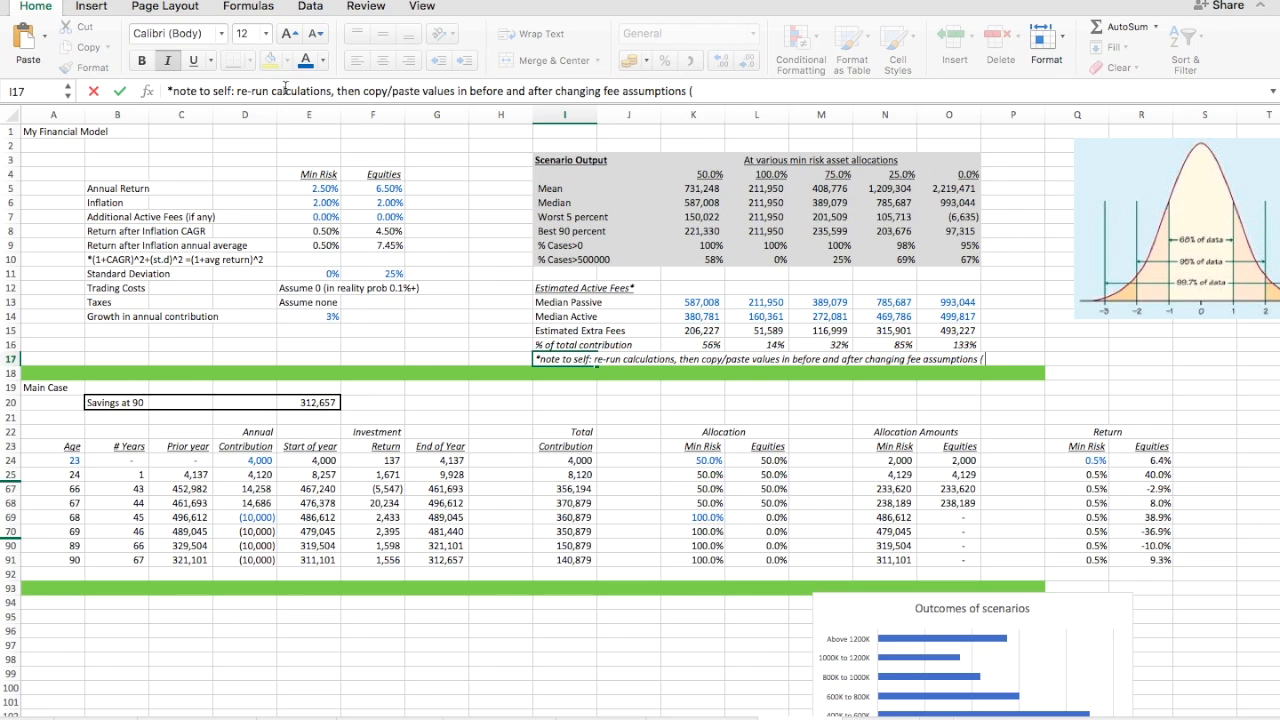
pyautogui.write('re')
pyautogui.write('member re')
pyautogui.write('-')
pyautogui.press('BackSpace')
pyautogui.press('BackSpace')
pyautogui.press('BackSpace')
pyautogui.press('BackSpace')
pyautogui.press('BackSpace')
pyautogui.press('BackSpace')
pyautogui.press('BackSpace')
pyautogui.press('BackSpace')
pyautogui.press('BackSpace')
pyautogui.press('BackSpace')
pyautogui.press('BackSpace')
pyautogui.press('BackSpace')
pyautogui.write('Does not happe')
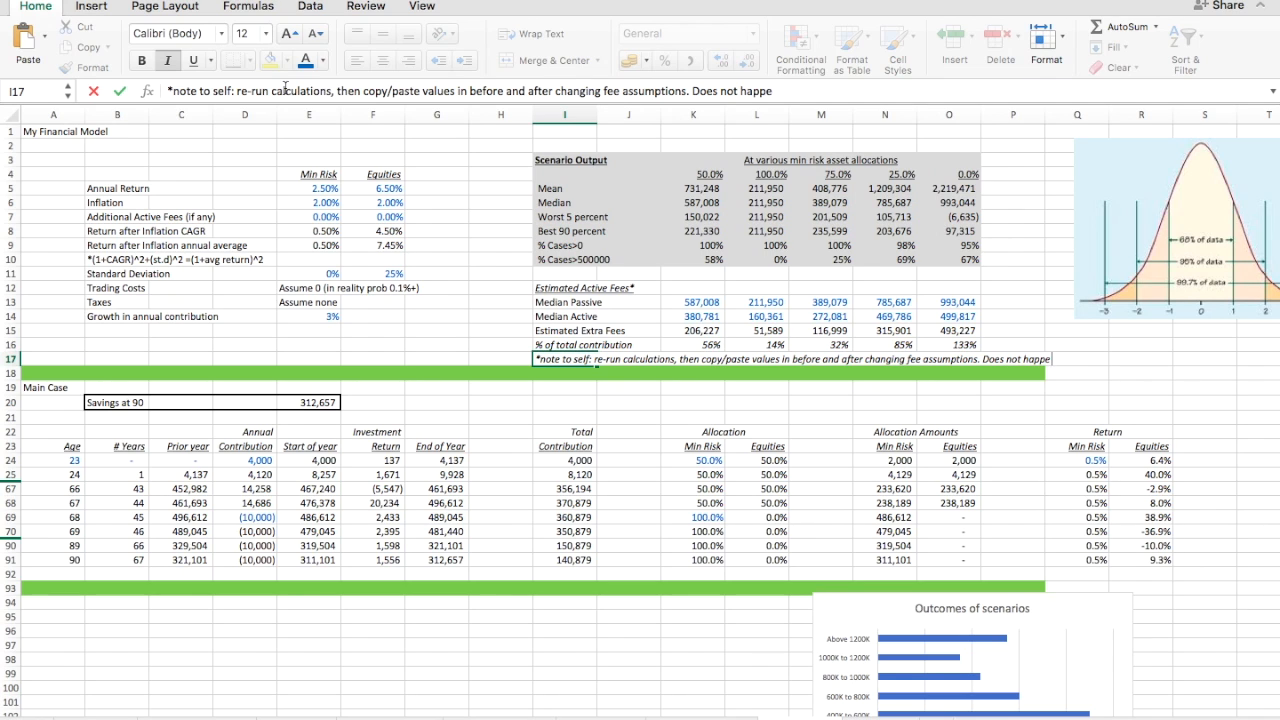
pyautogui.write('n automatical')
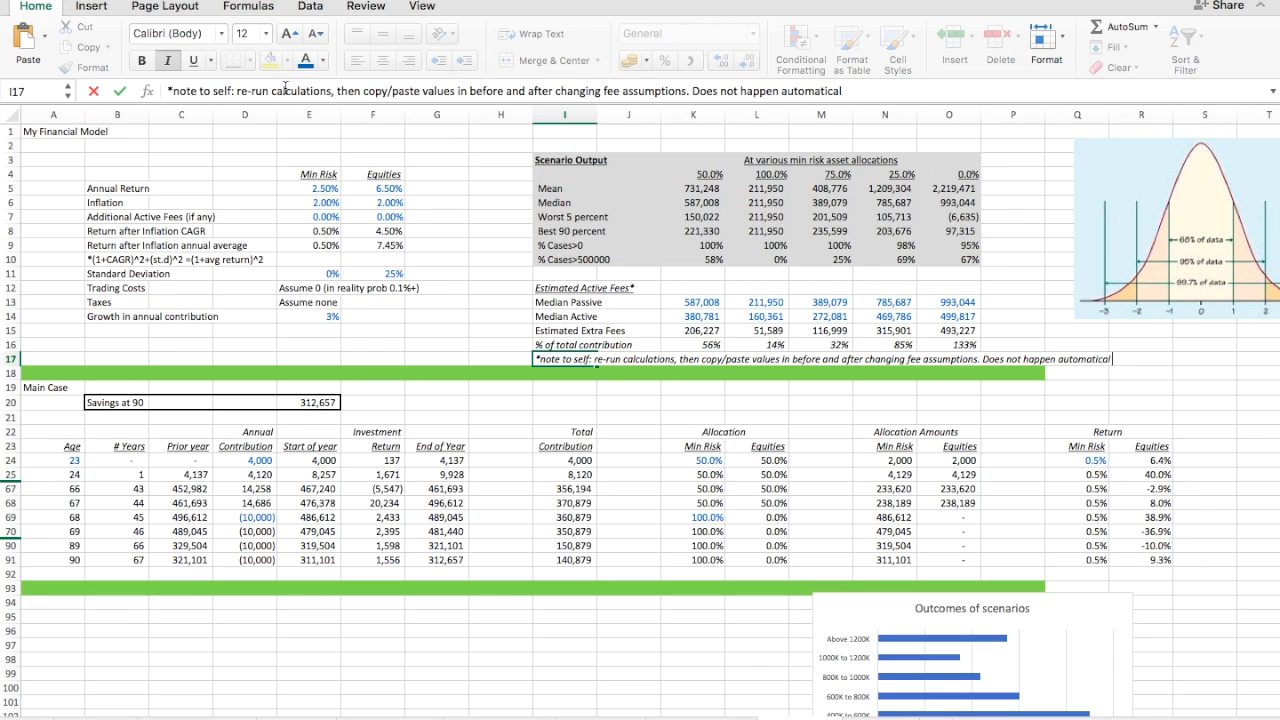
pyautogui.write('ly in model.')
pyautogui.press('Return')
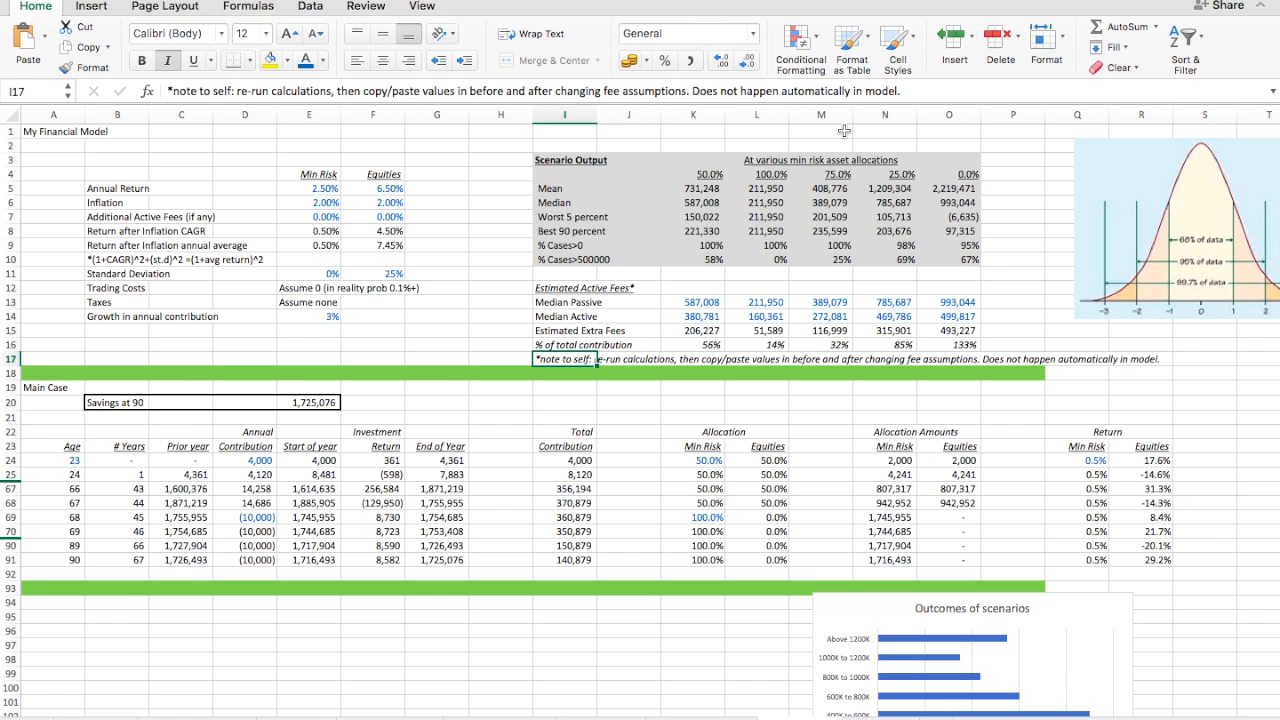
# - Recalculate the workbook to refresh the simulated results in the Scenario Output table
pyautogui.click(252, 8)
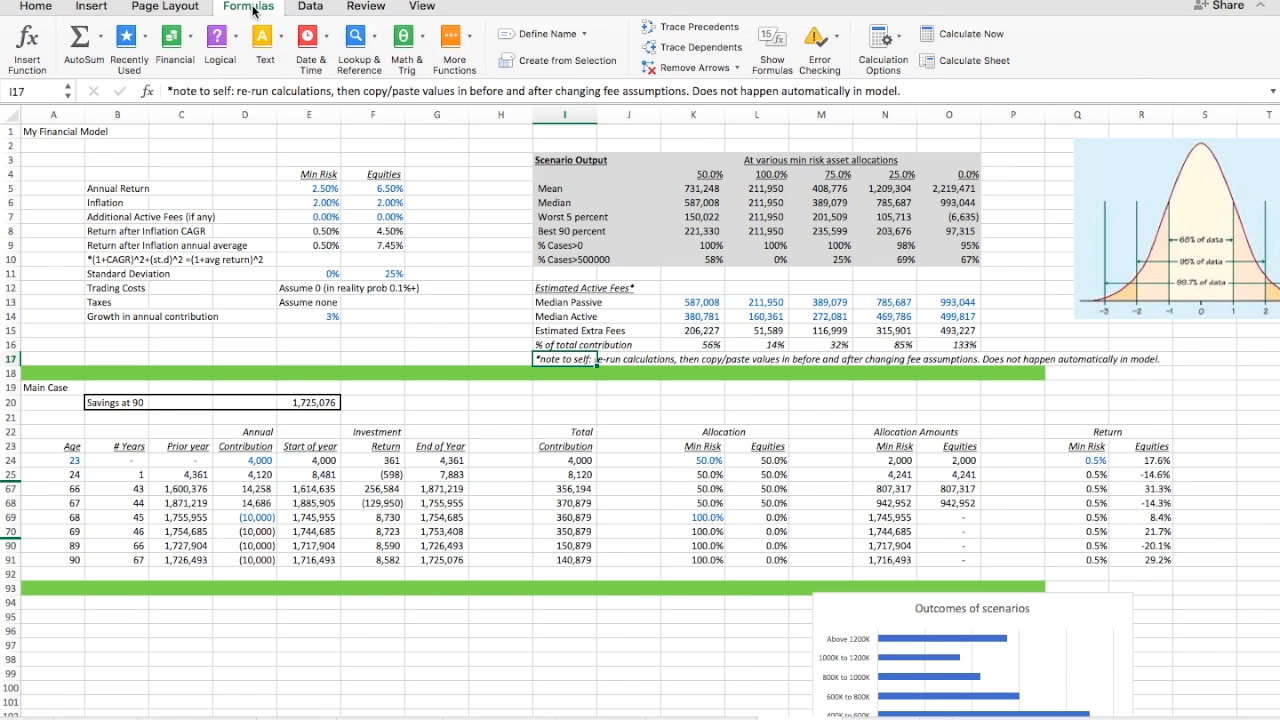
pyautogui.click(975, 33)
pyautogui.click(692, 202)
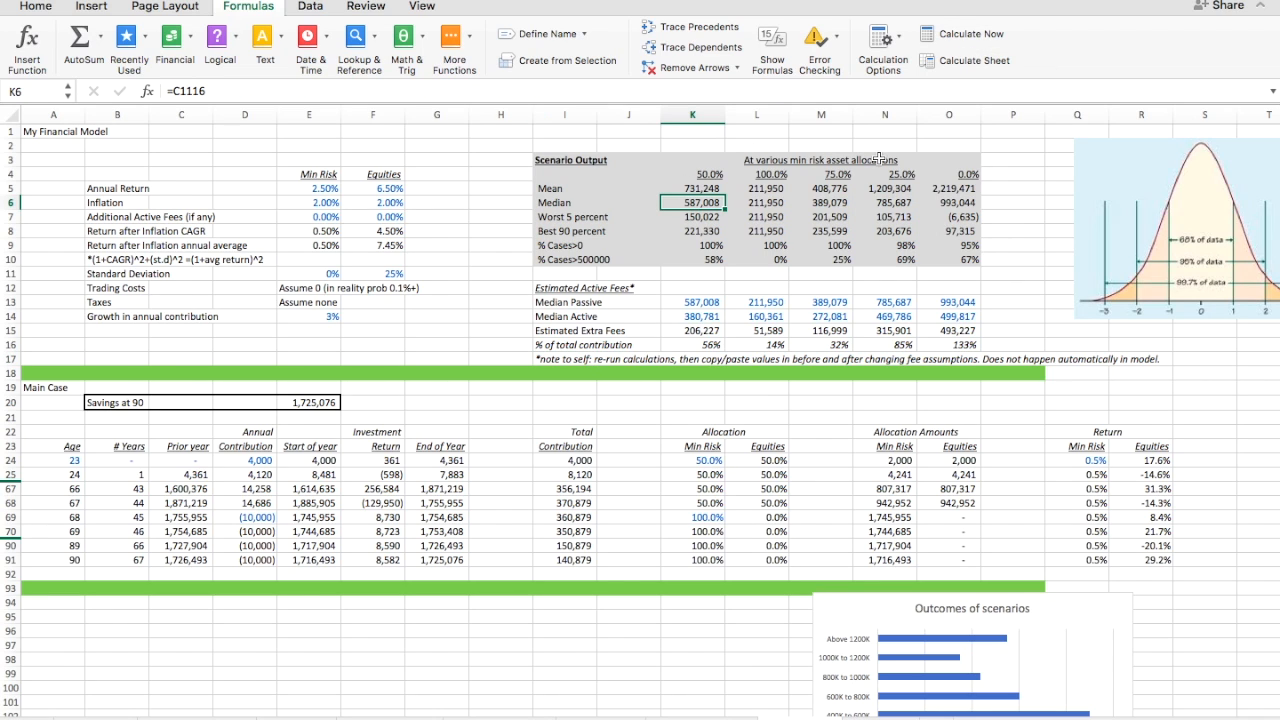
pyautogui.click(968, 38)
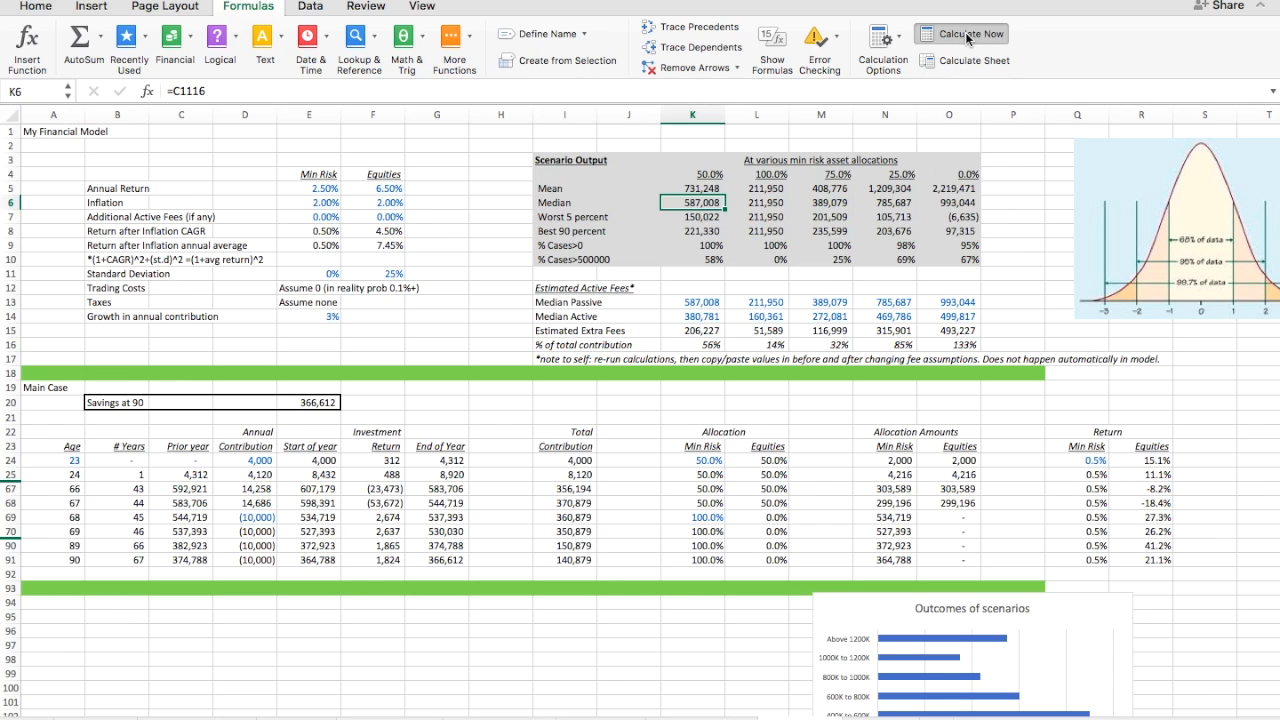
pyautogui.click(968, 38)
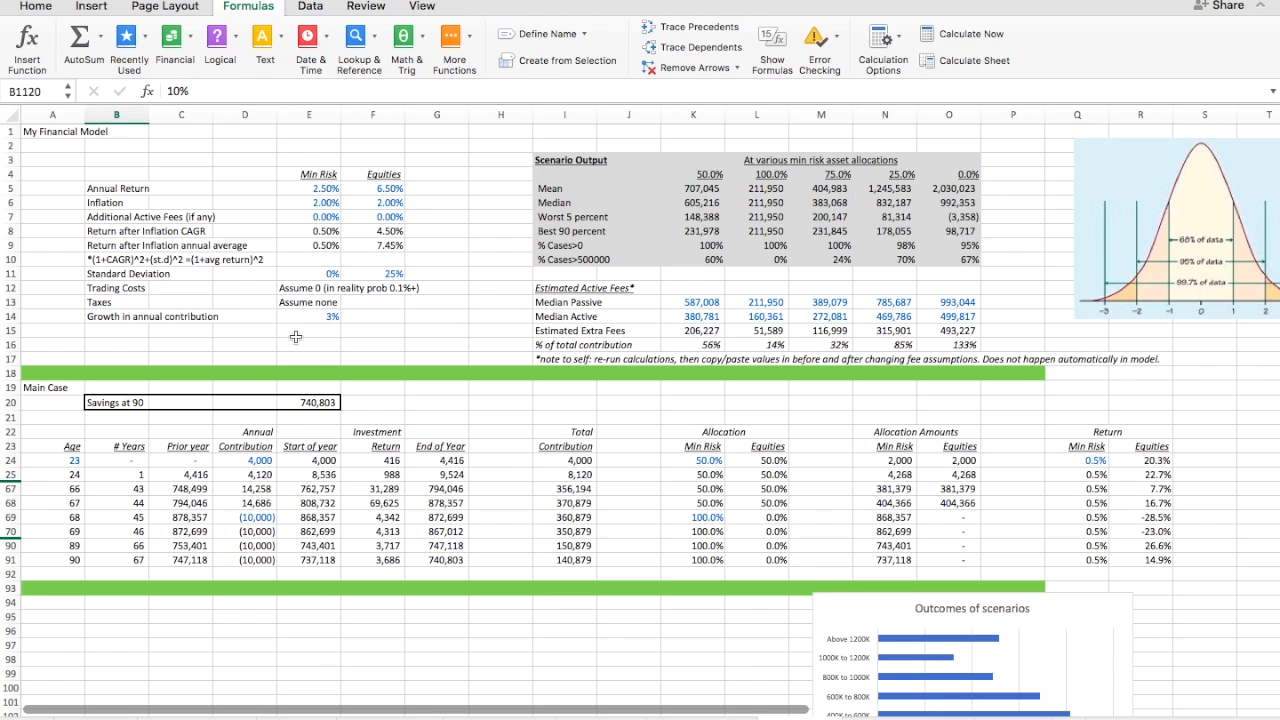
# - Trace the Best 90 percent label in I8 to its source row and set the percentile in B1120 to 90%
pyautogui.click(554, 233)
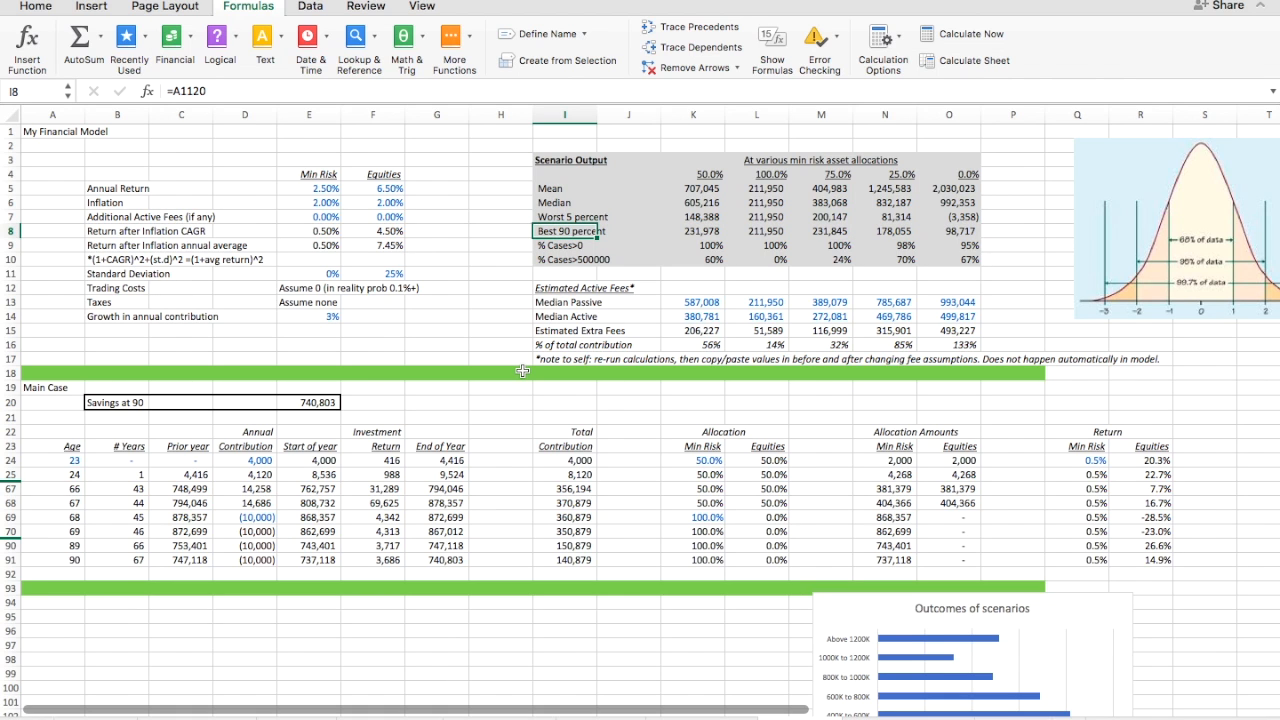
pyautogui.scroll(-10, 243, 503)
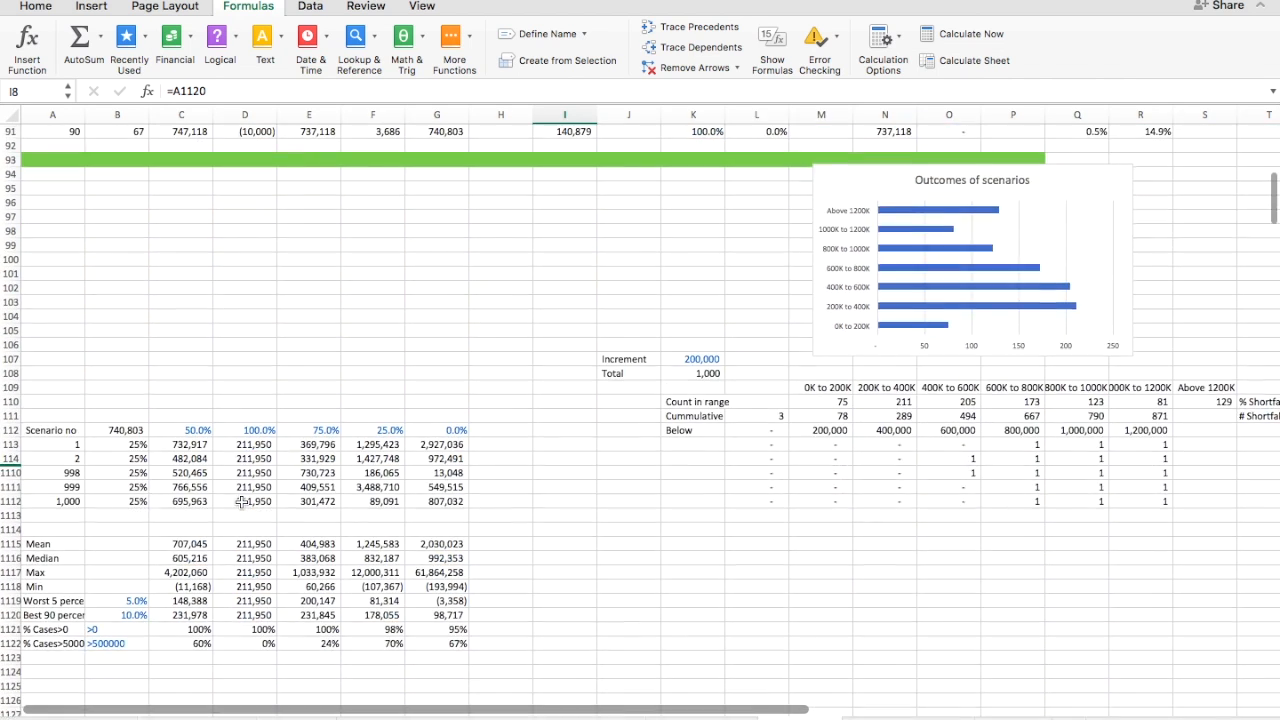
pyautogui.click(131, 619)
pyautogui.write('90')
pyautogui.press('Return')
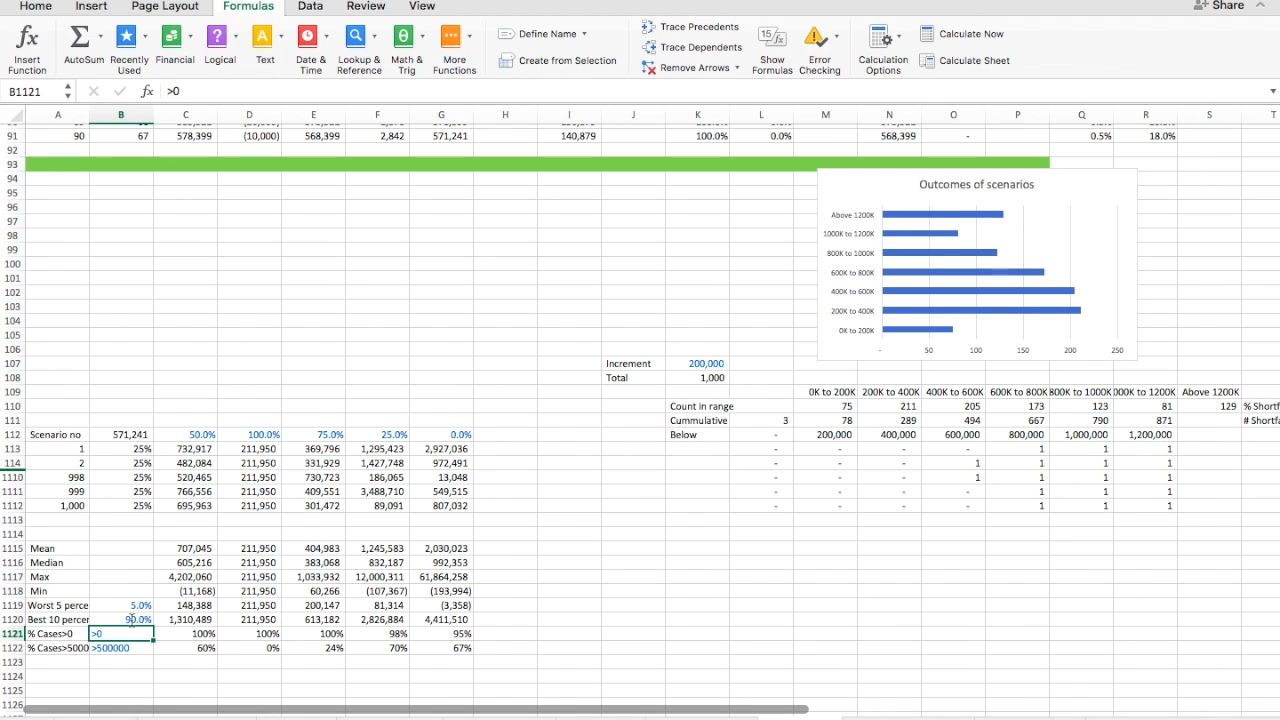
pyautogui.scroll(15, 282, 468)
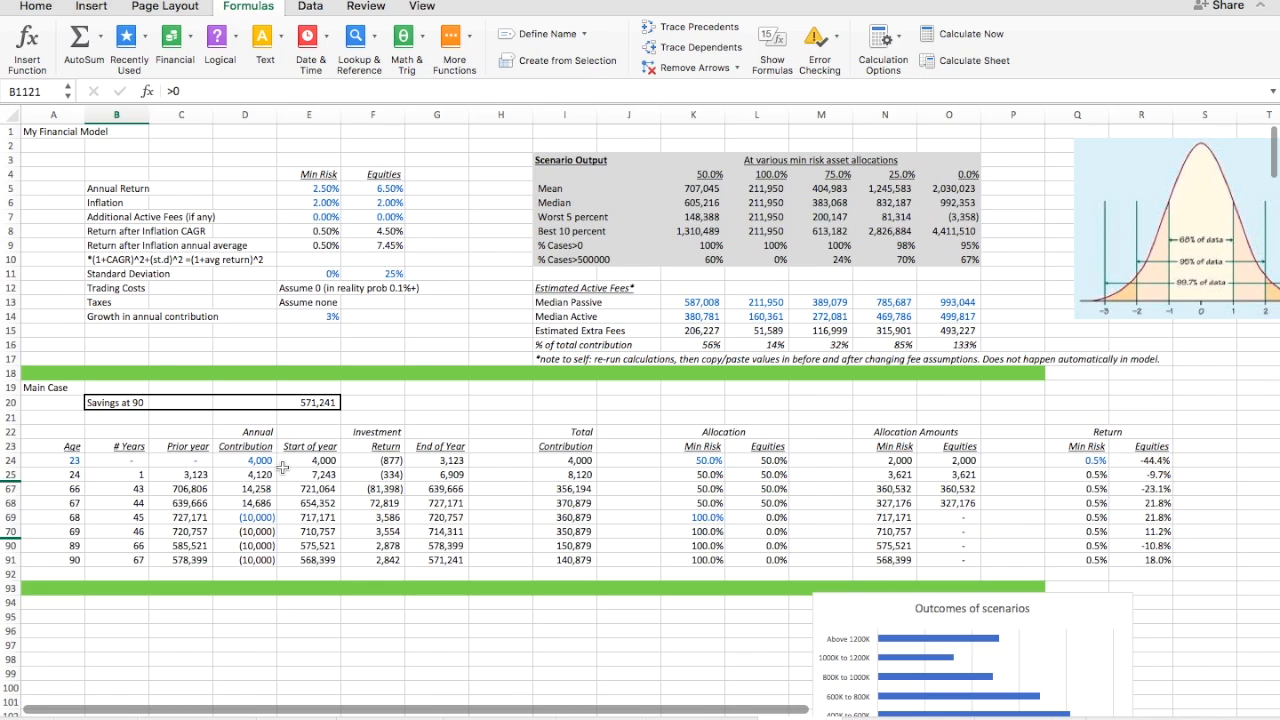